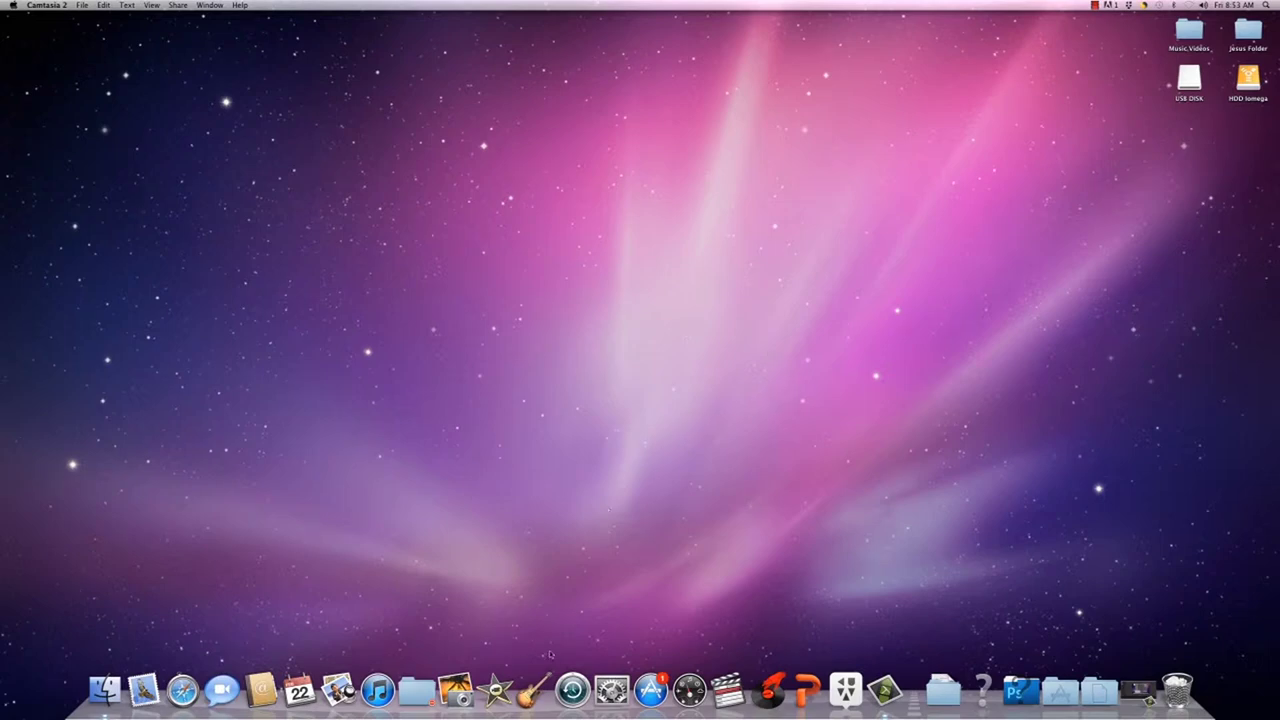
Launch GarageBand from the Dock after glancing at the applications grid.
click(533, 690)
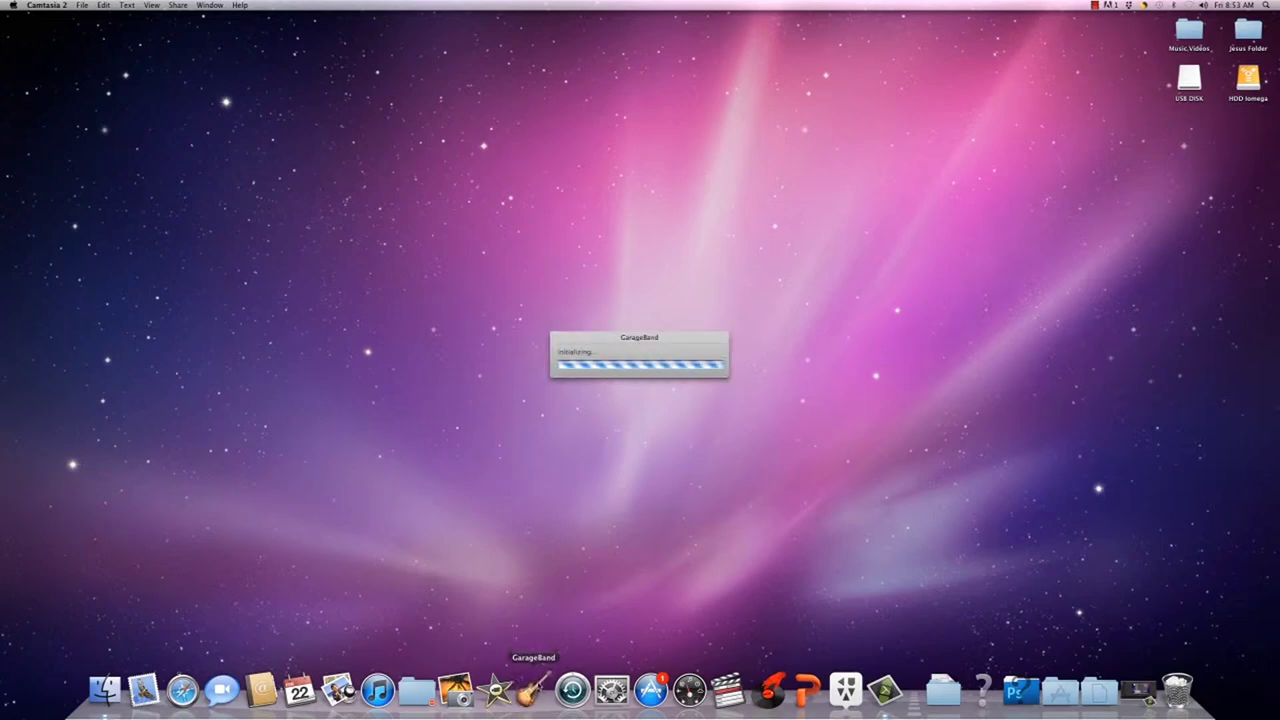
click(1063, 690)
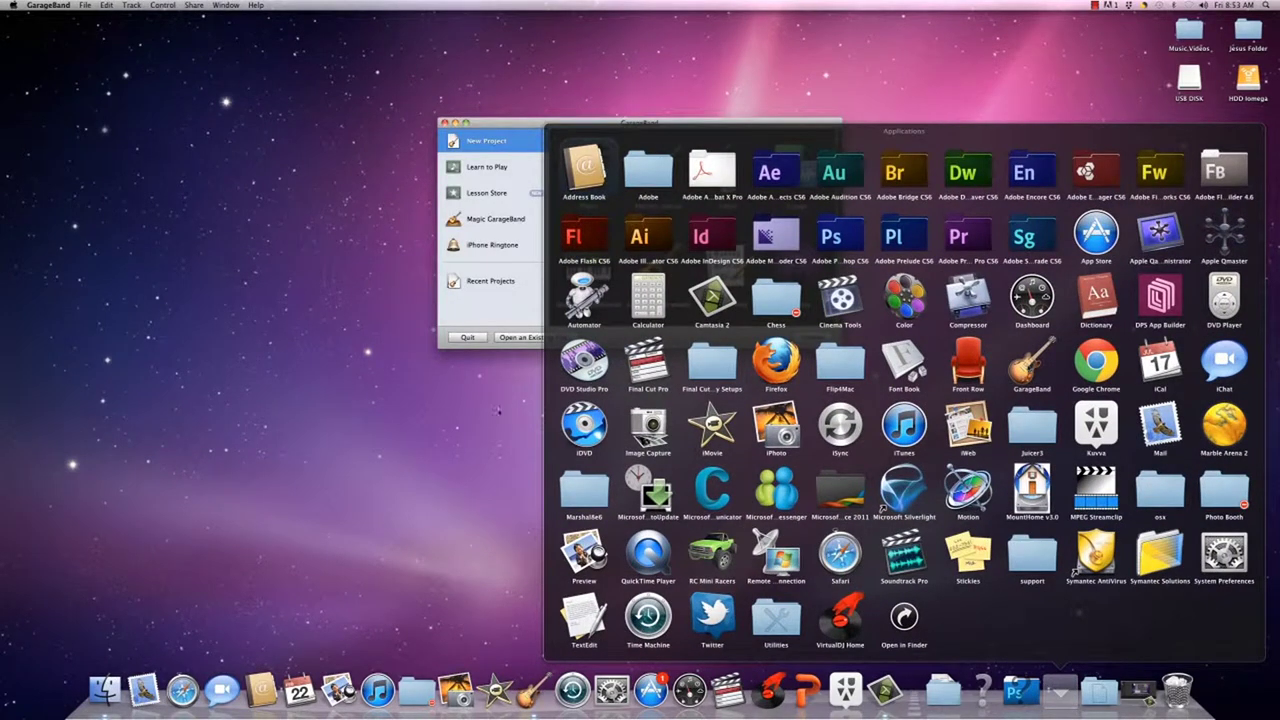
click(496, 413)
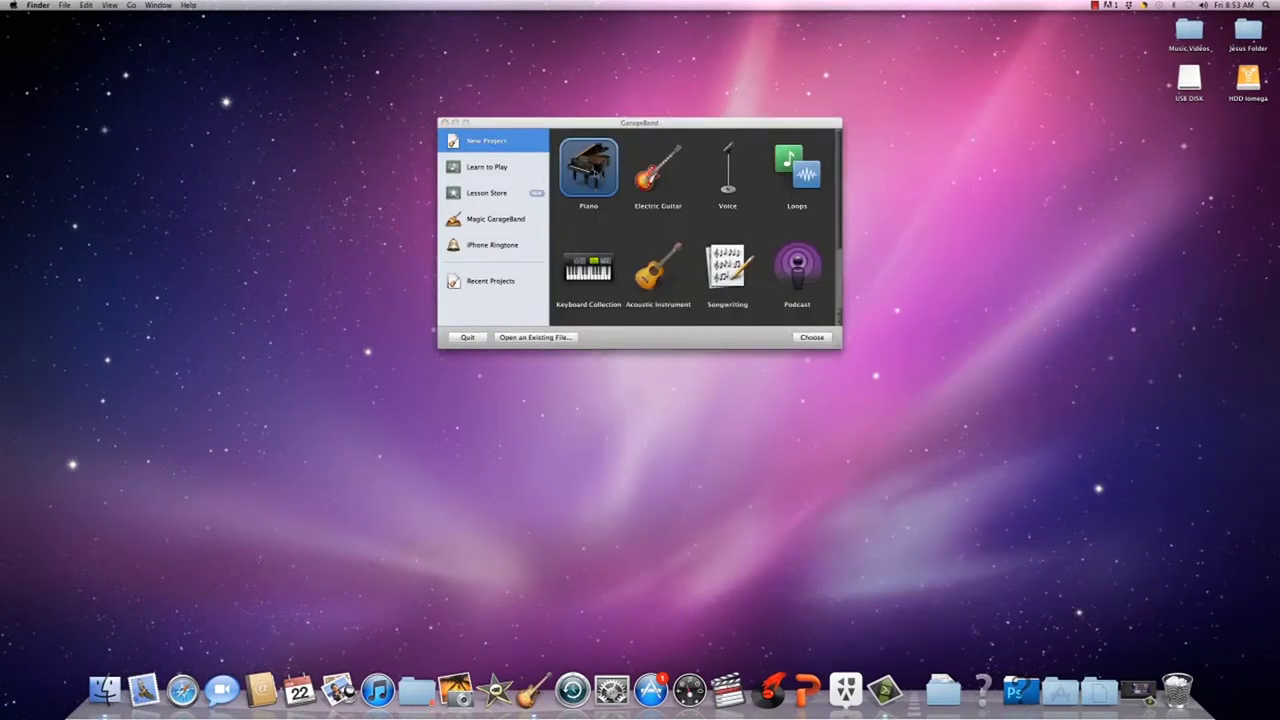
Browse the project templates: Electric Guitar, Voice, Loops, Acoustic Instrument, Keyboard Collection and Movie.
click(660, 175)
click(722, 173)
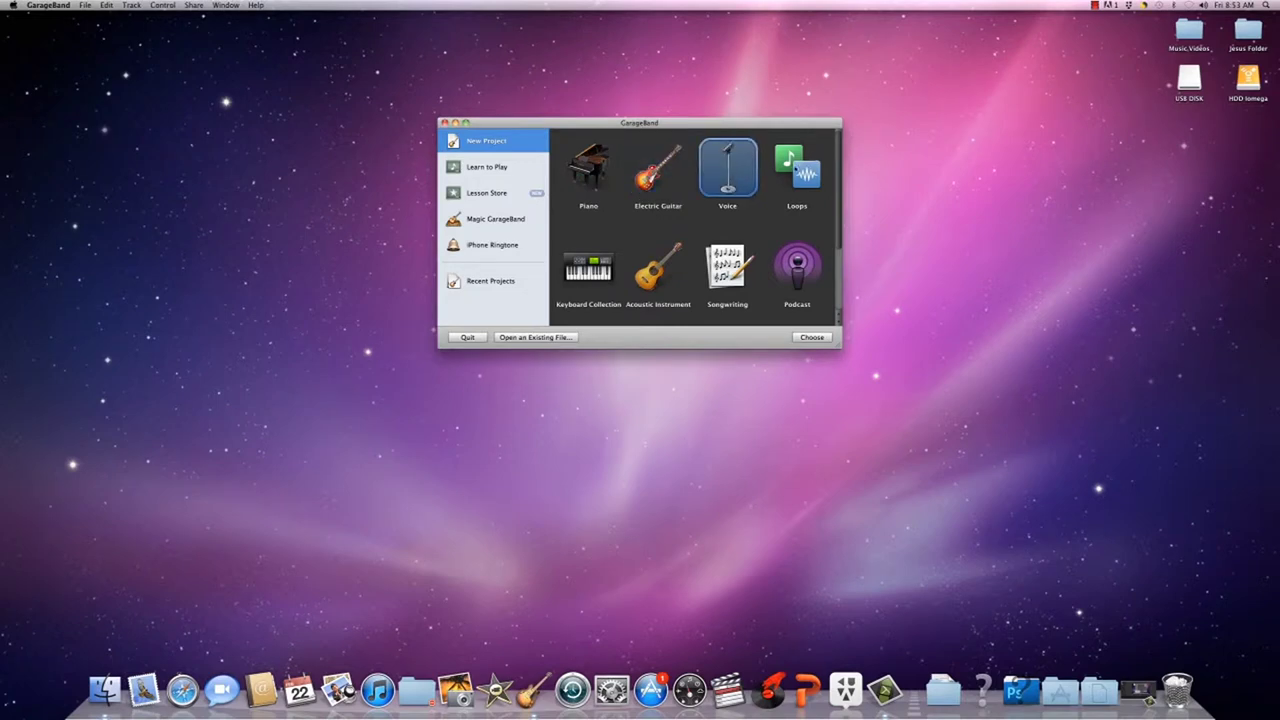
key(Right)
key(Down)
key(Left)
key(Left)
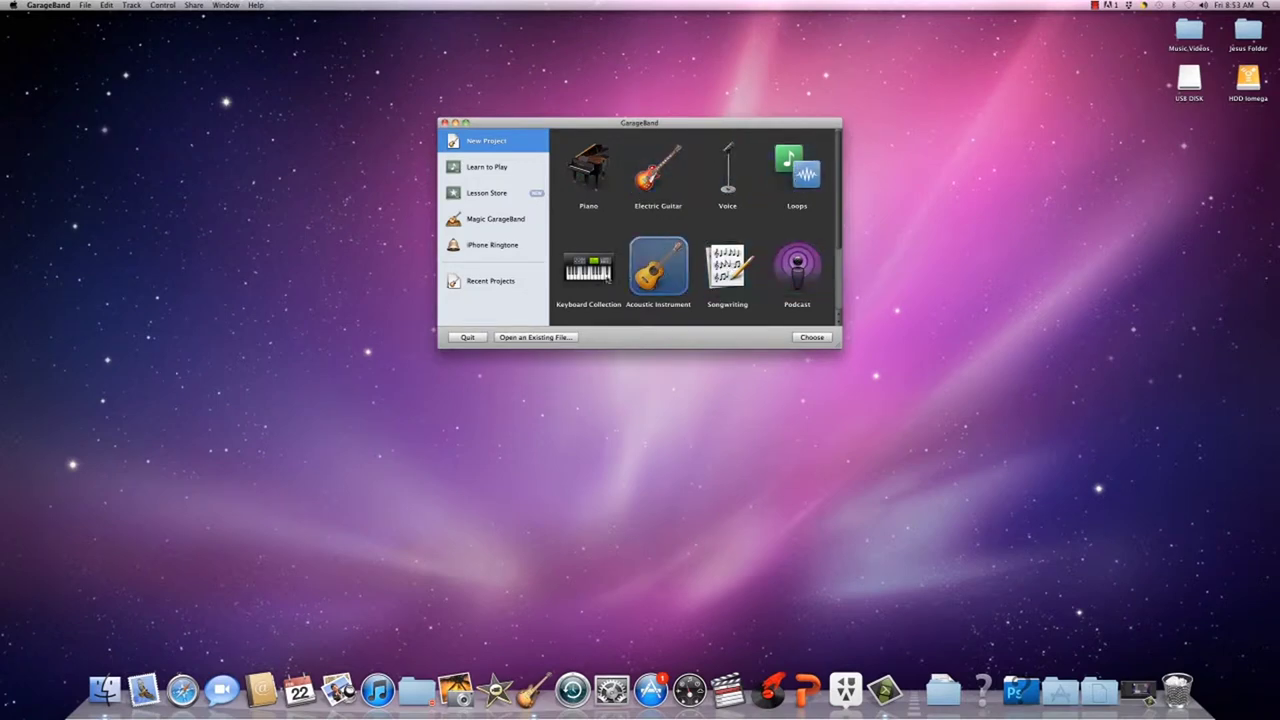
key(Left)
scroll(585, 285, down, 2)
click(580, 290)
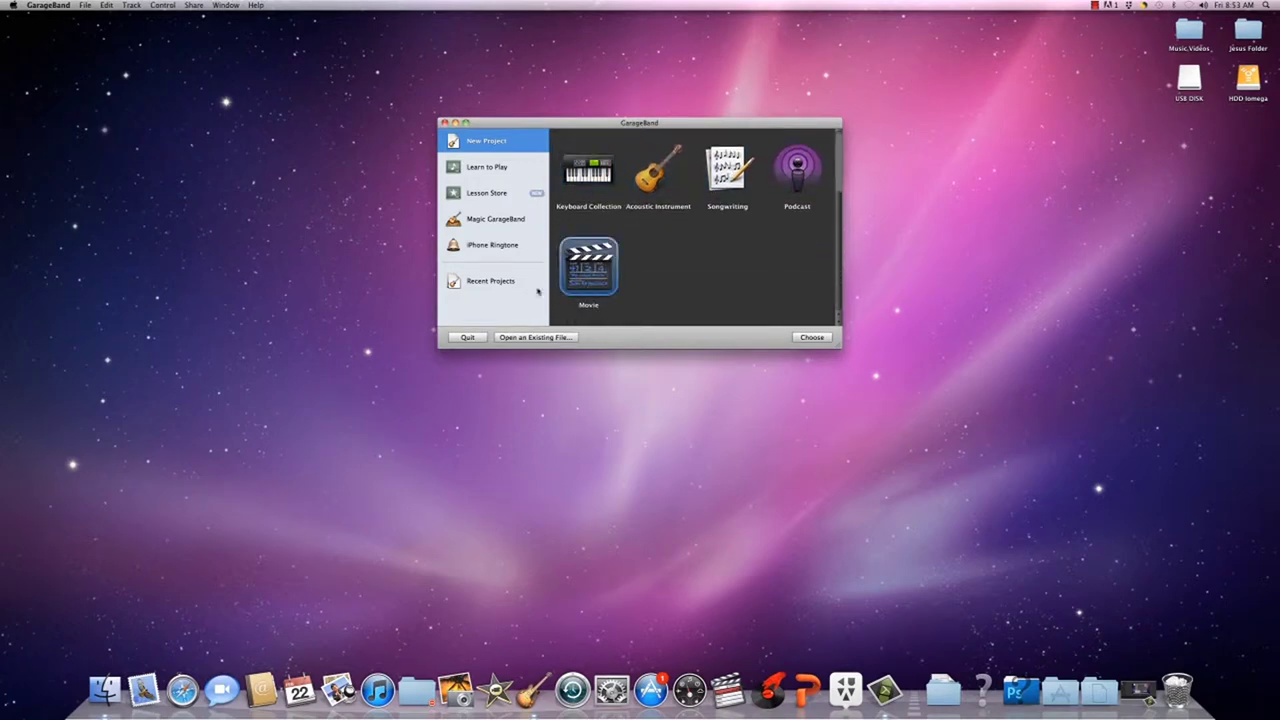
View Recent Projects and look for an existing song, then cancel the Open dialog.
click(500, 281)
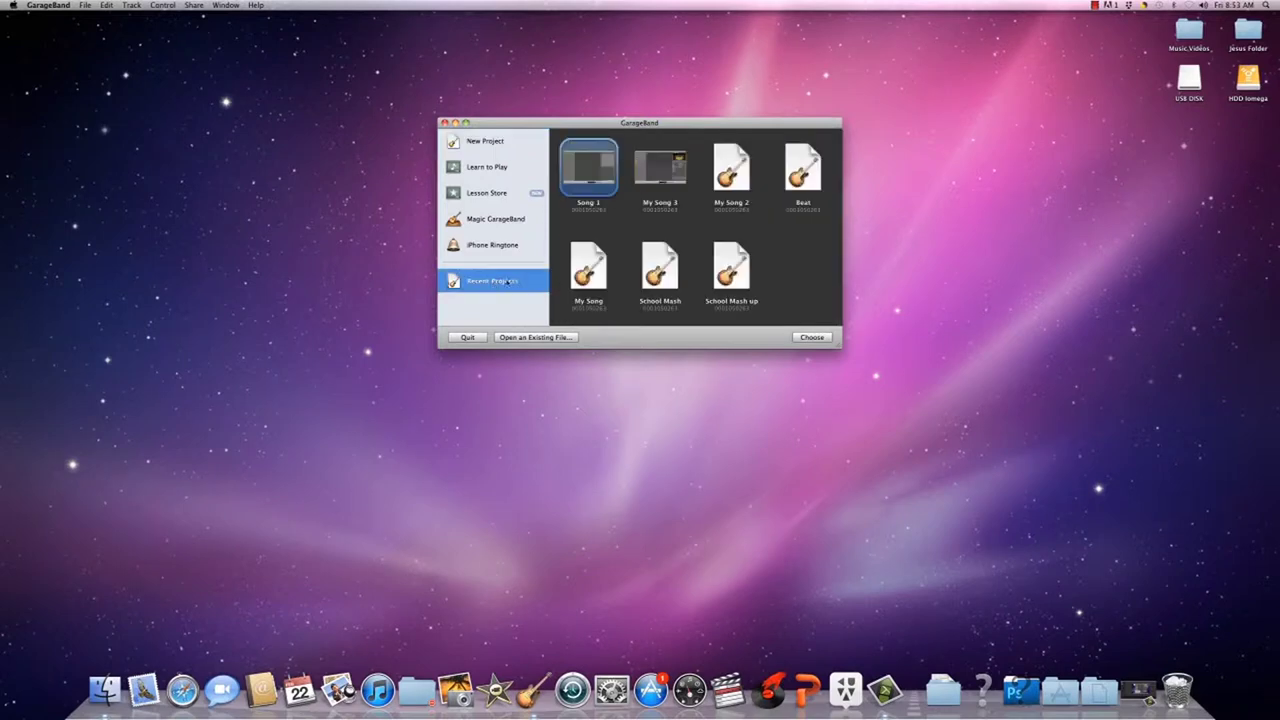
click(546, 337)
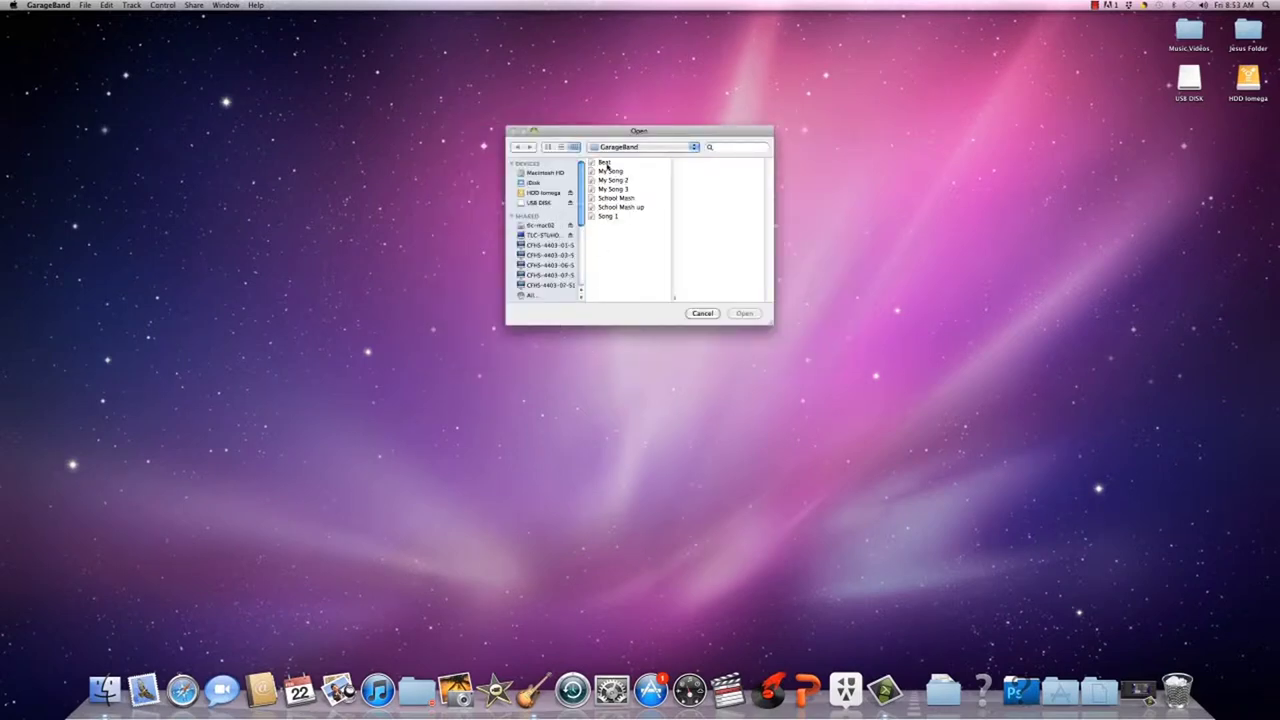
click(703, 314)
Browse Learn to Play, the Lesson Store and iPhone Ringtone, then return to the New Project templates.
click(491, 146)
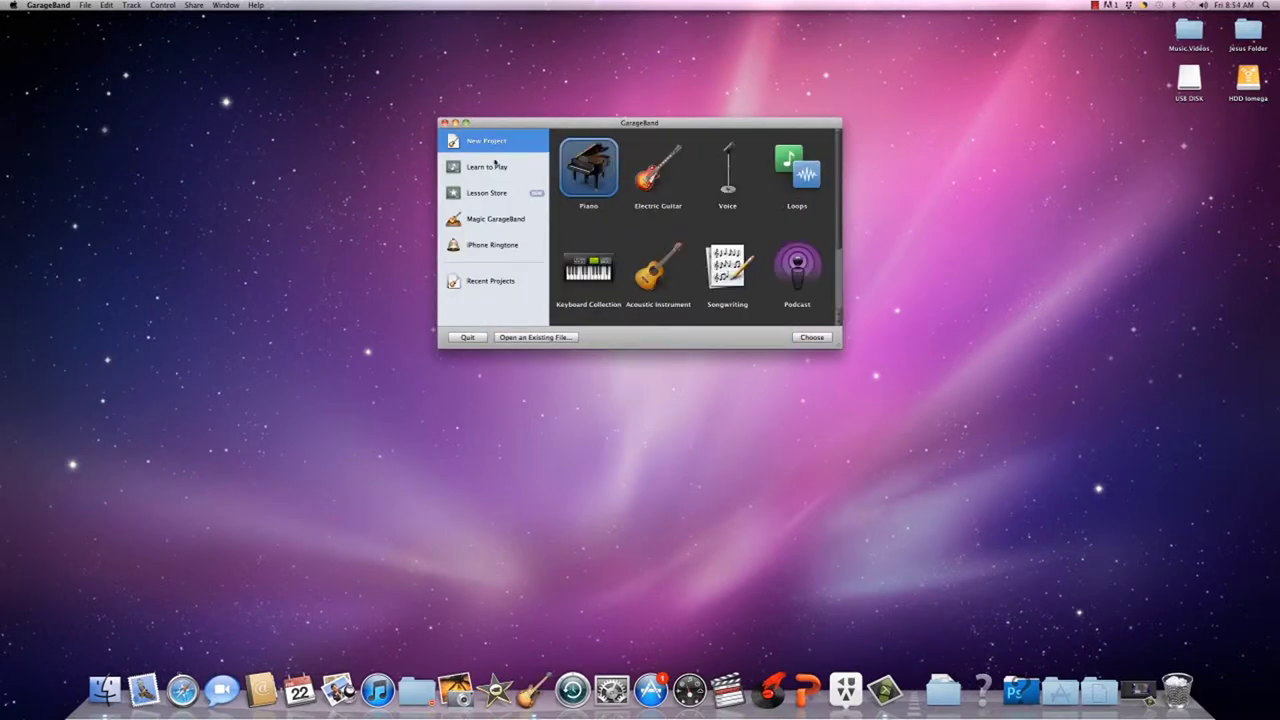
click(500, 166)
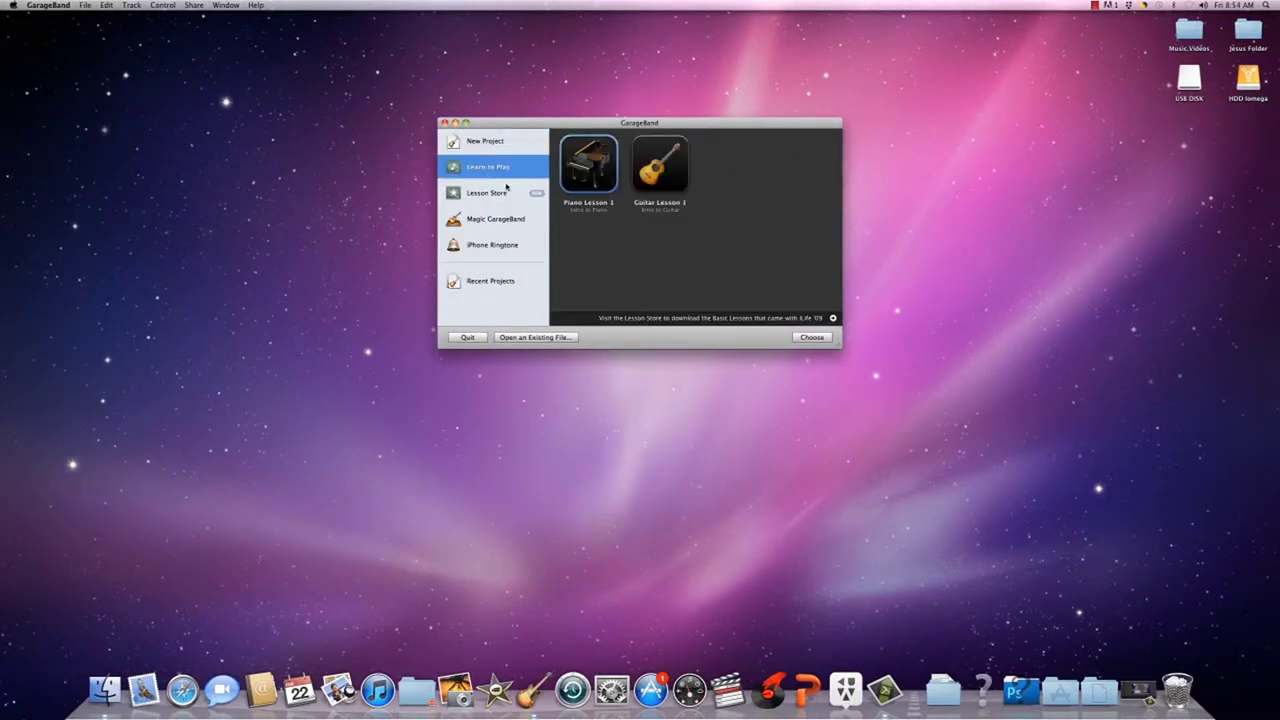
click(480, 192)
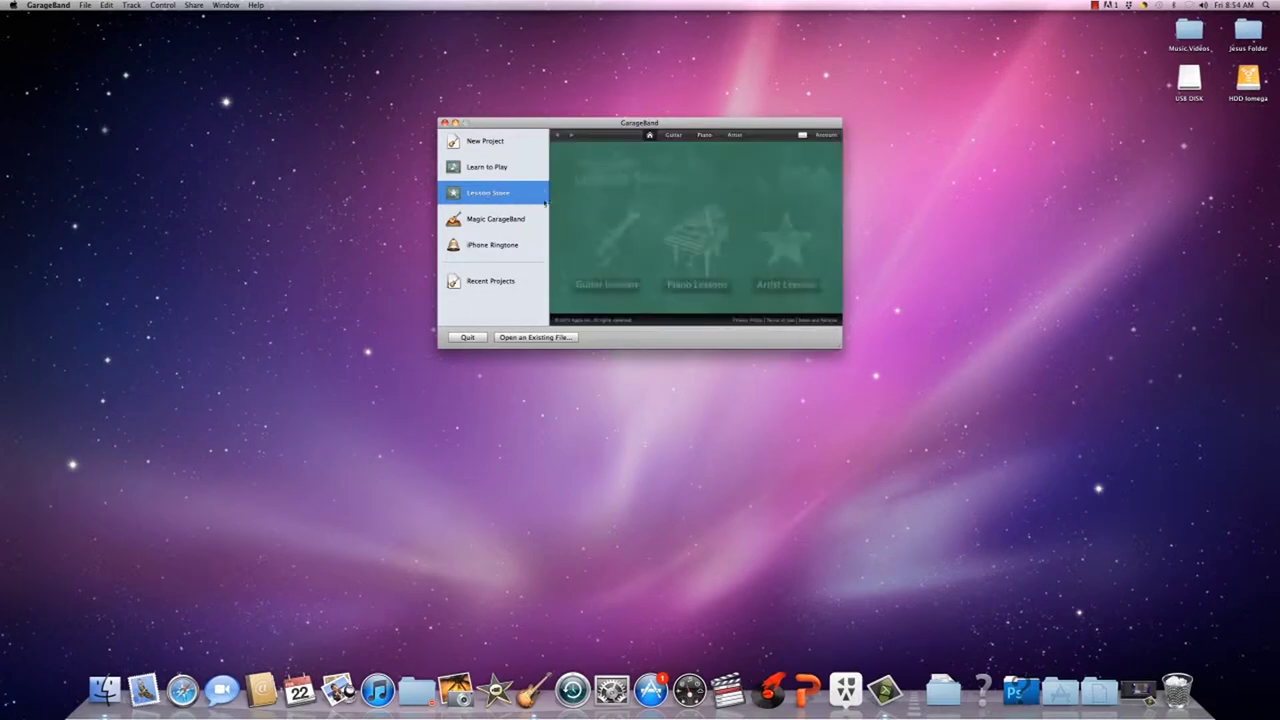
click(500, 246)
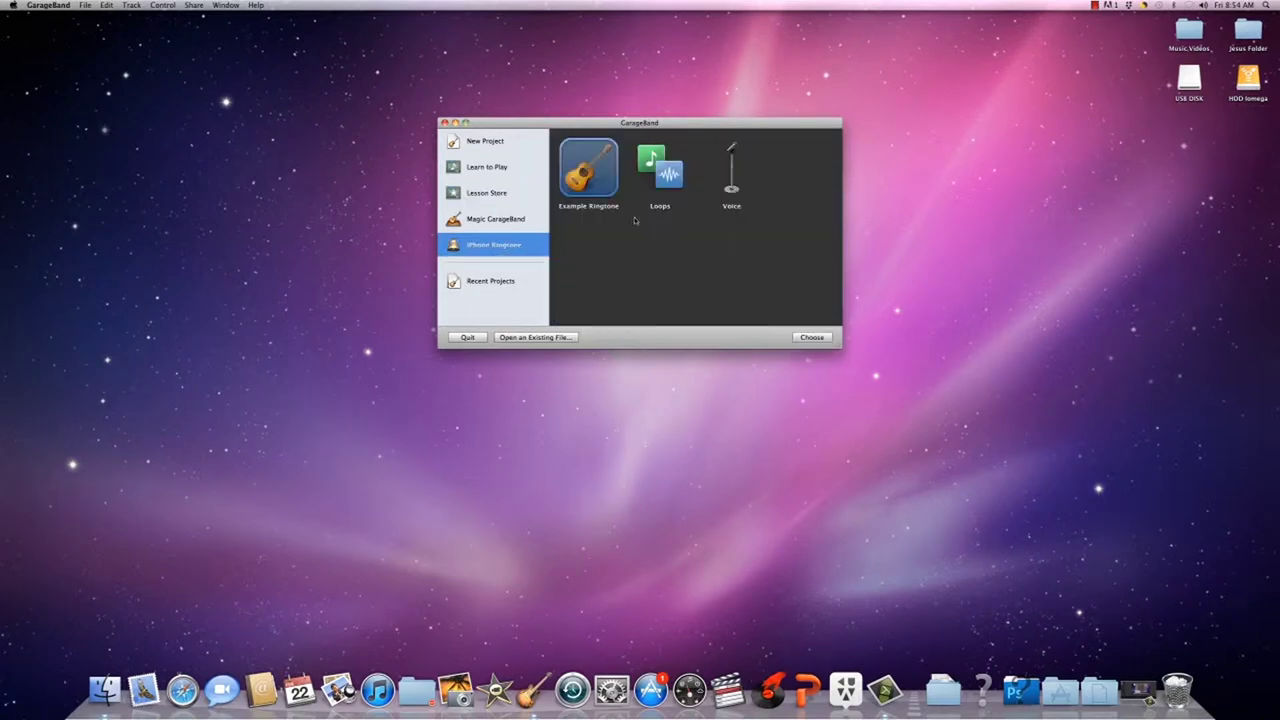
click(501, 146)
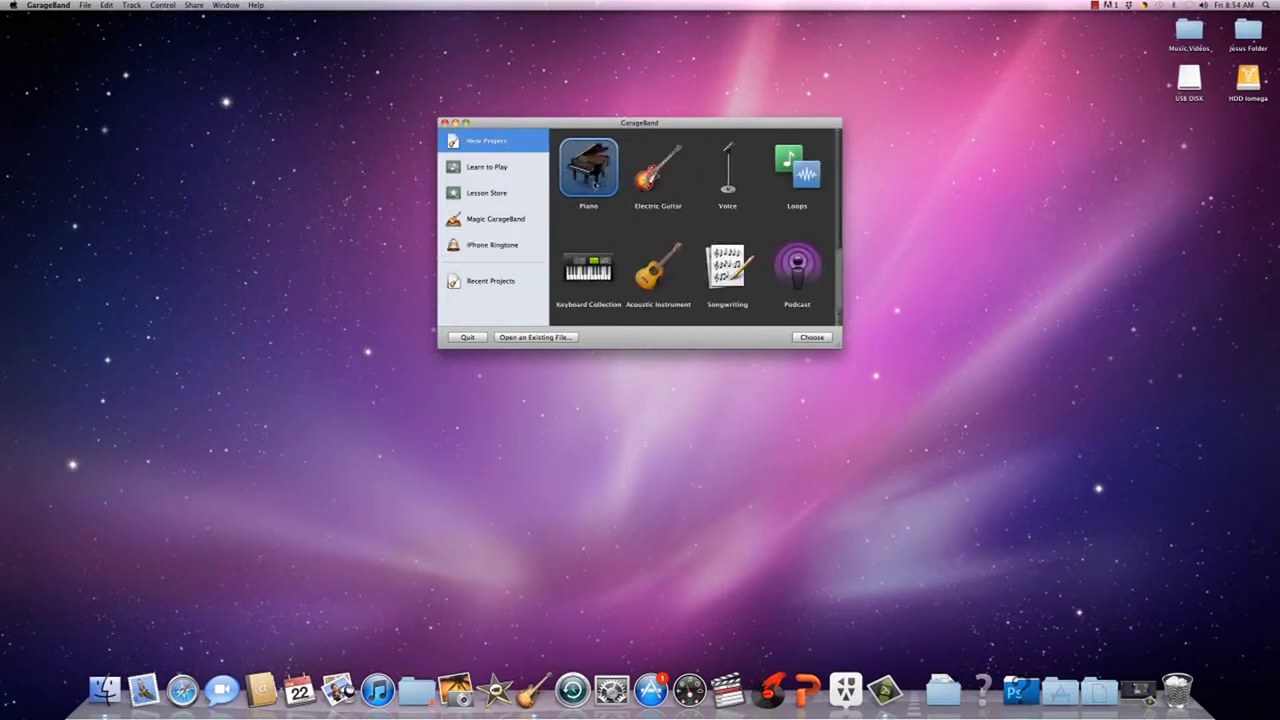
Create a Piano project named 'Song 1', replacing the existing Song 1 file.
double_click(592, 180)
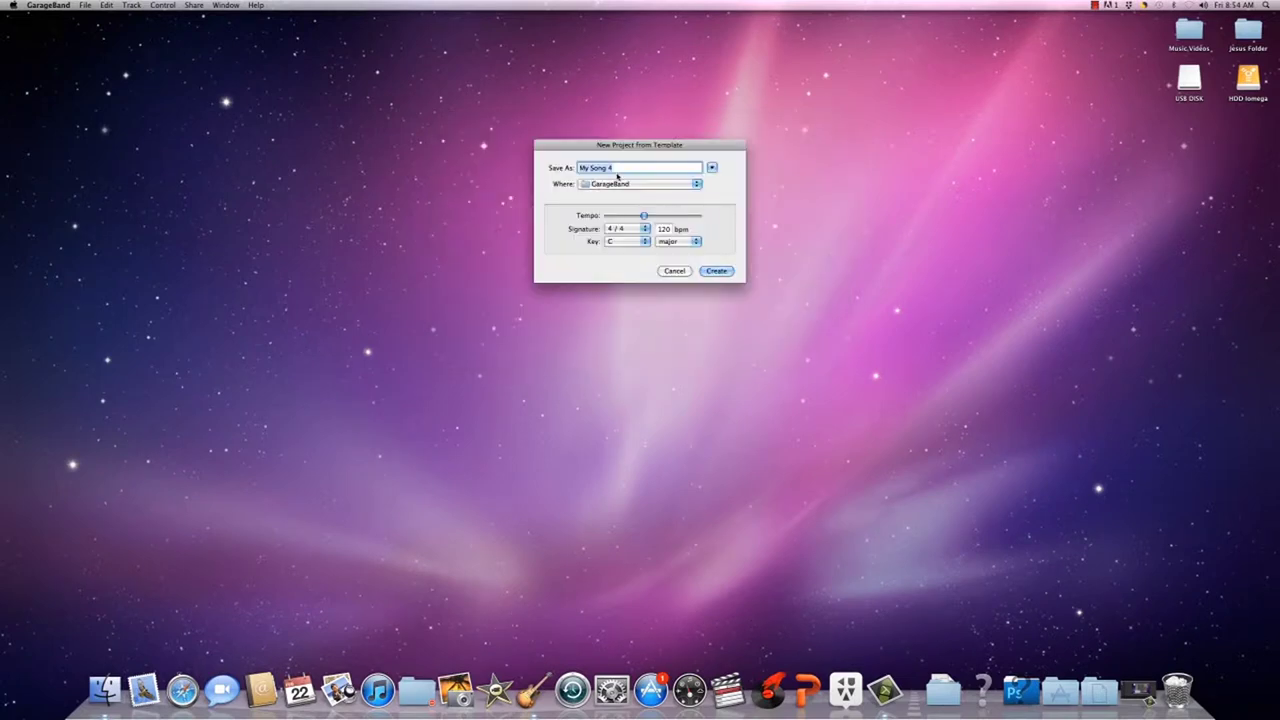
text(Sc)
text(ng 1)
key(Return)
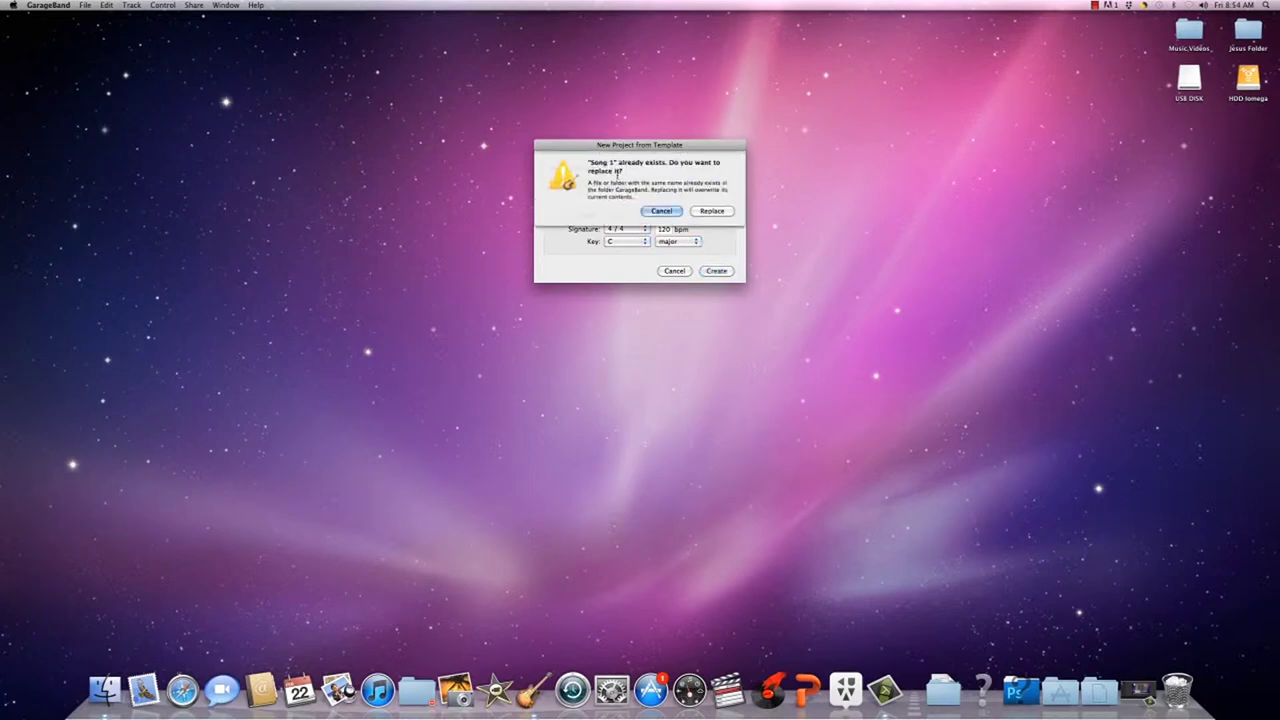
click(711, 202)
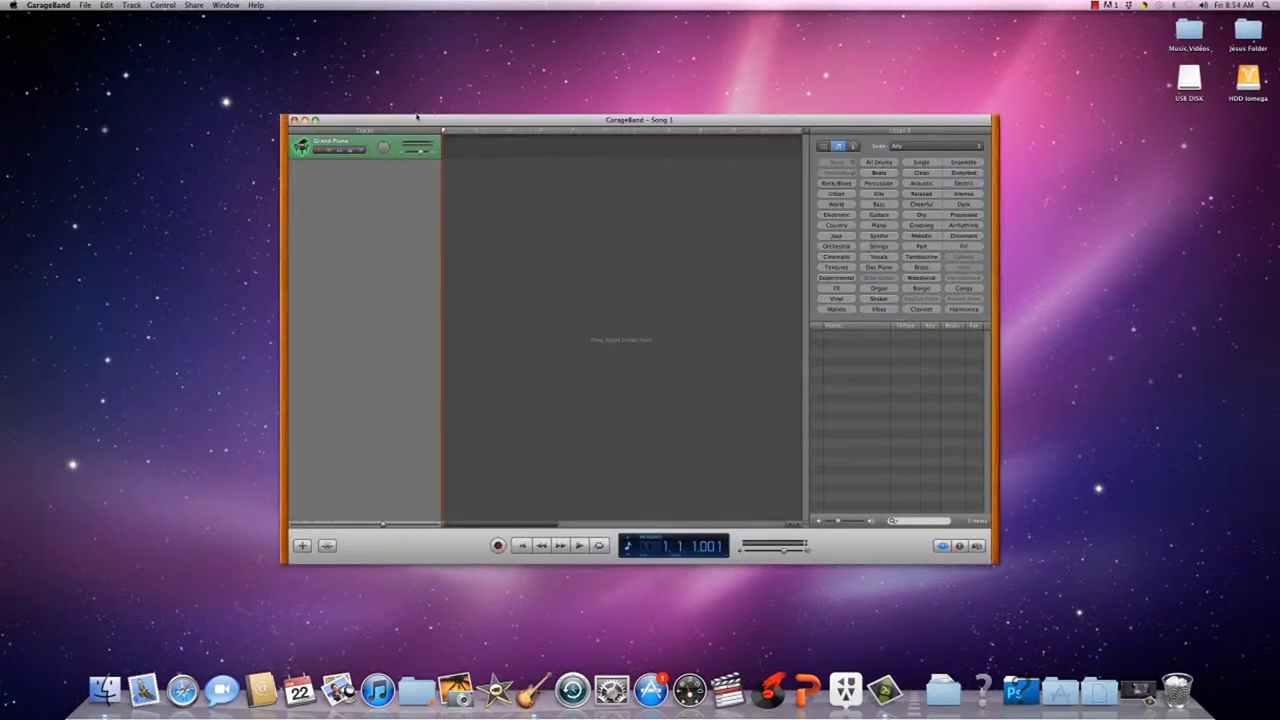
Move the song window to the top, enlarge it, and set the LCD to show Time.
drag(418, 117, 347, 18)
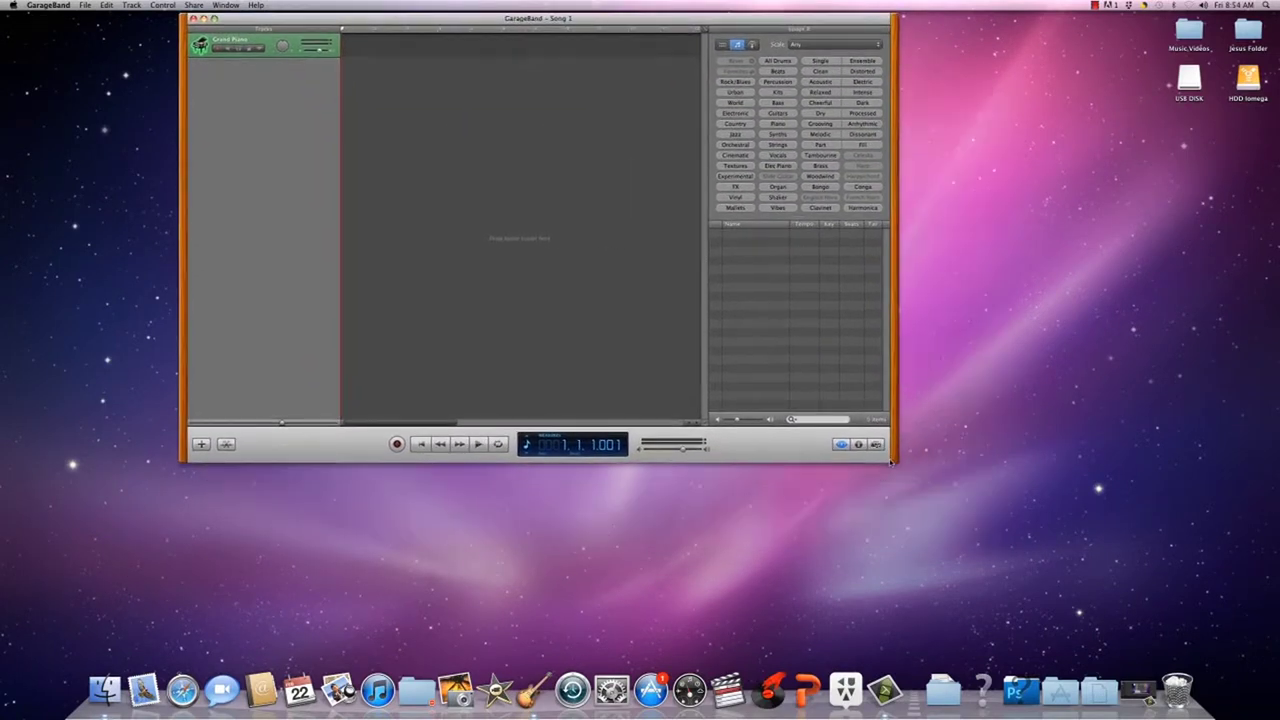
drag(905, 474, 1046, 590)
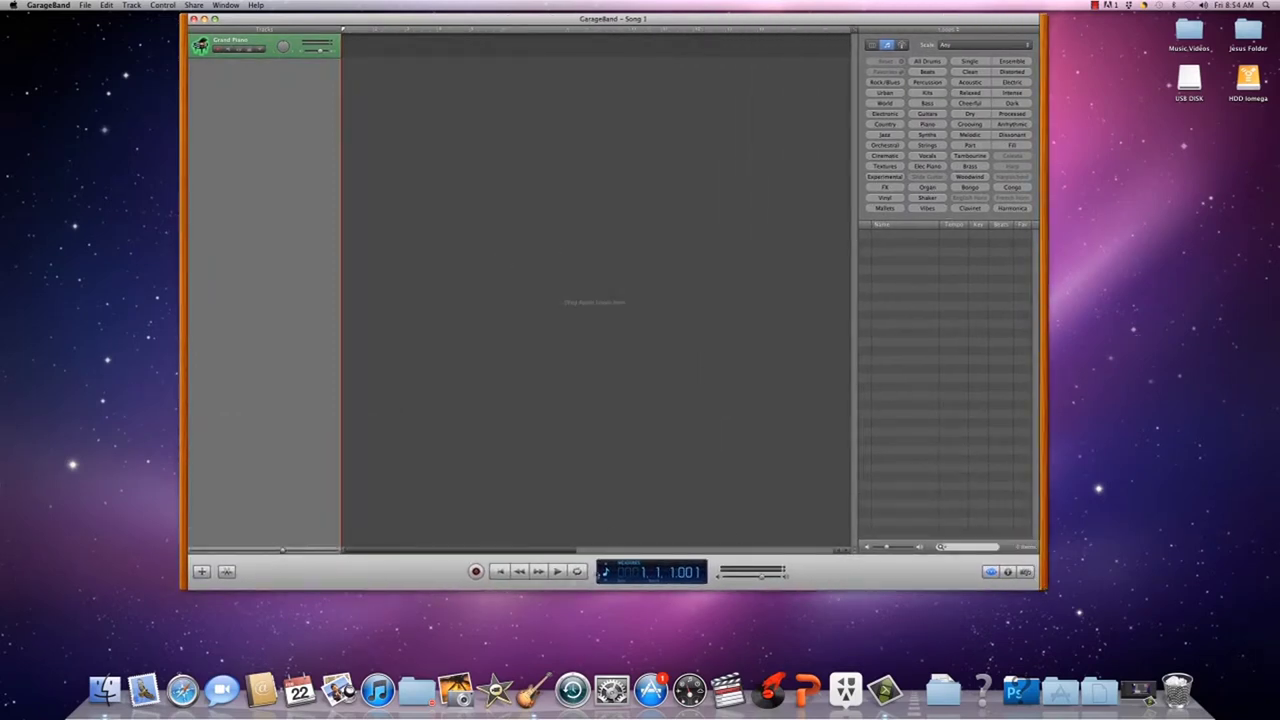
click(605, 572)
click(616, 557)
click(608, 572)
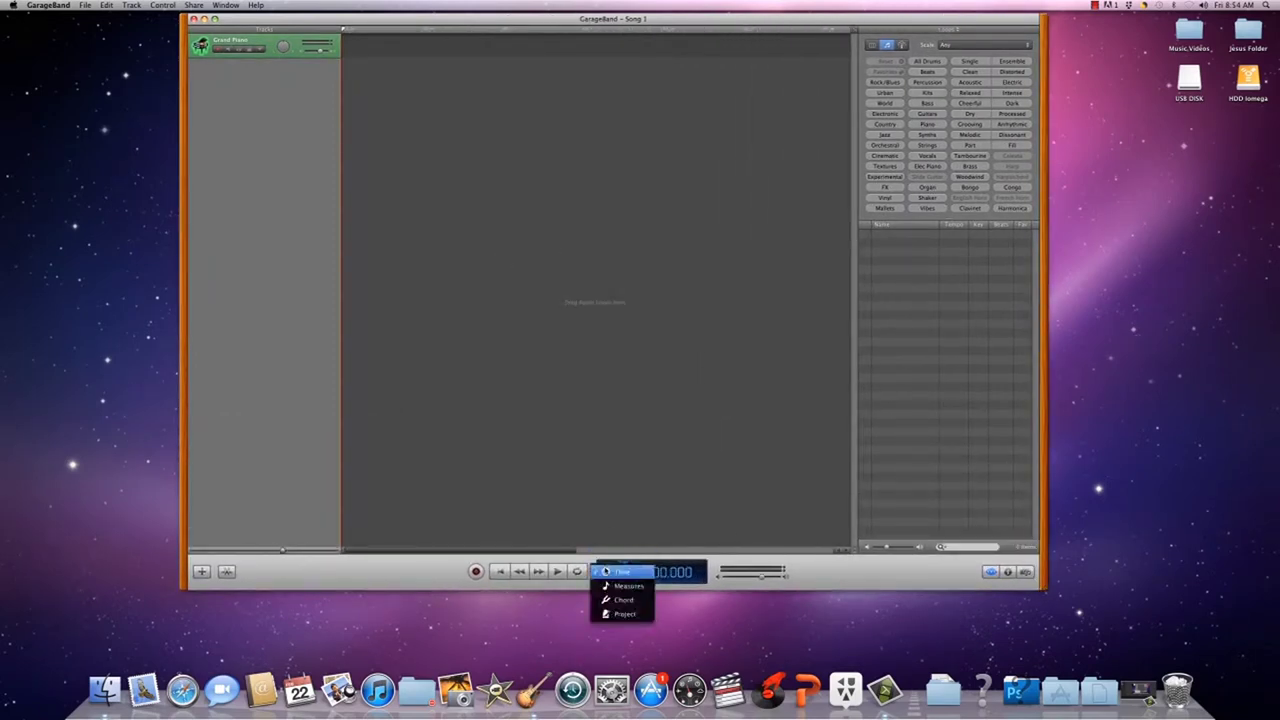
click(637, 614)
Turn off the metronome, enable alignment guides, and open the Musical Typing keyboard.
click(86, 5)
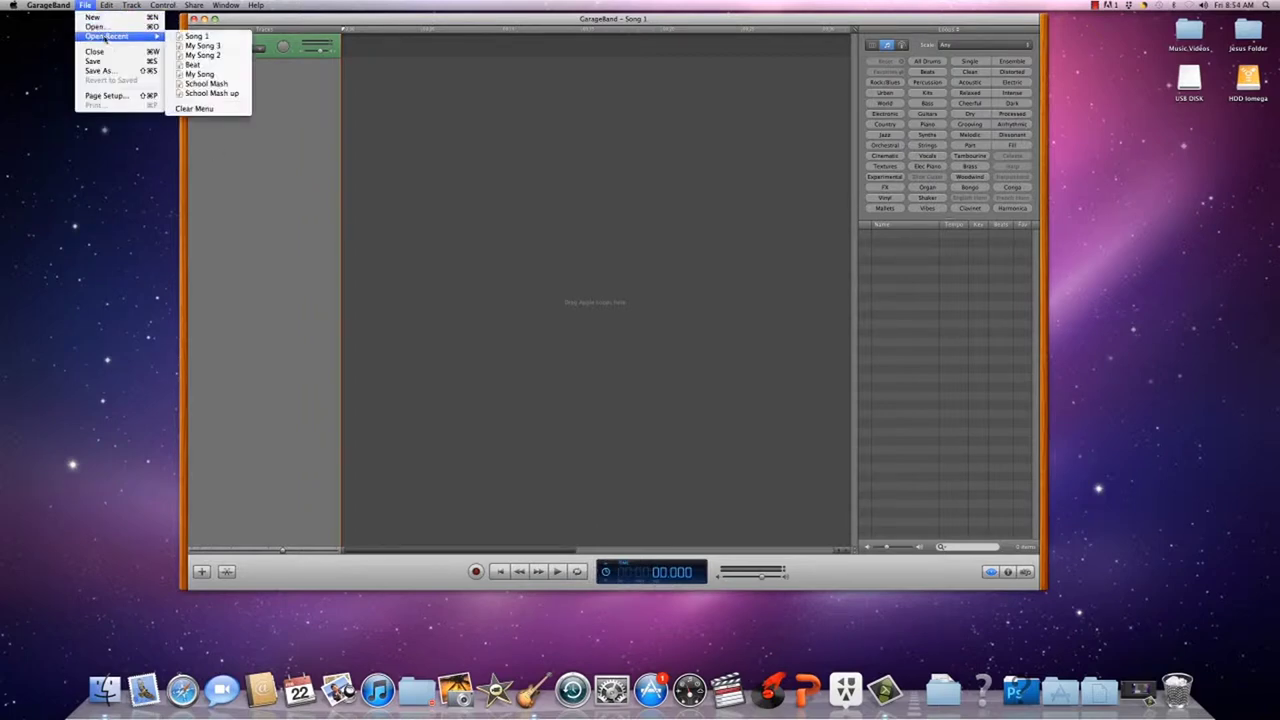
mouse_move(108, 14)
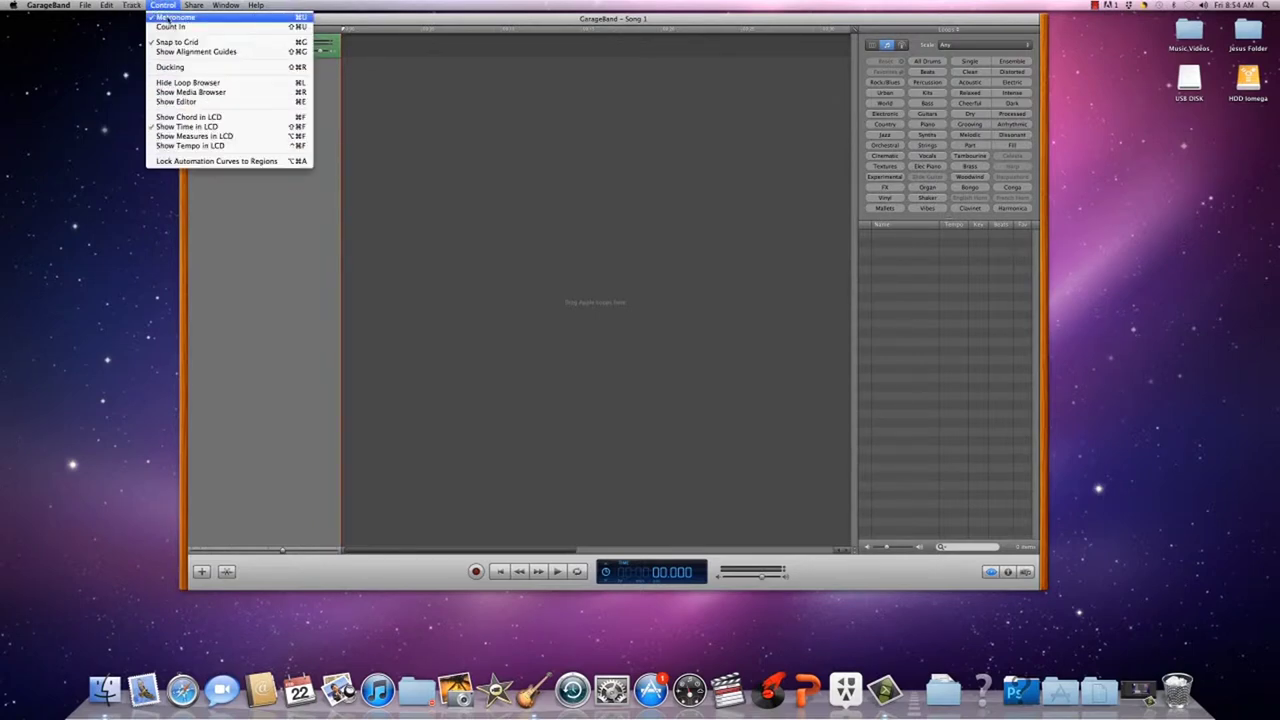
click(167, 18)
click(166, 8)
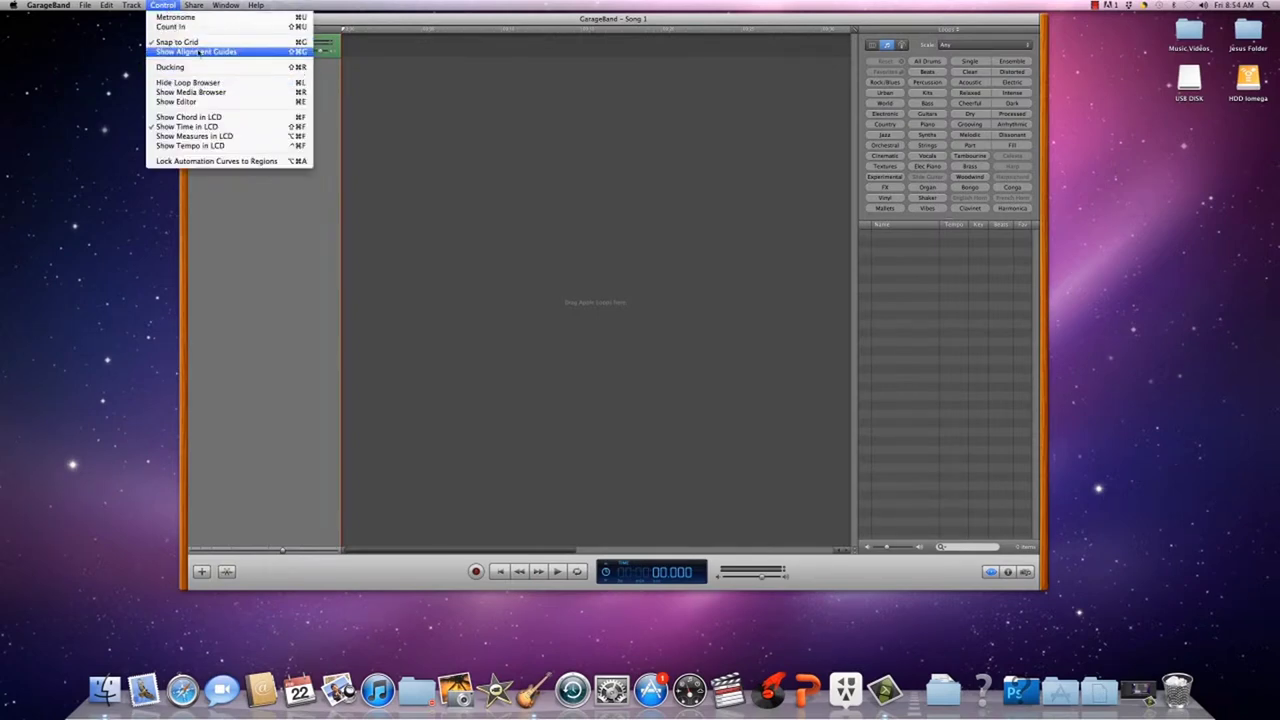
click(200, 52)
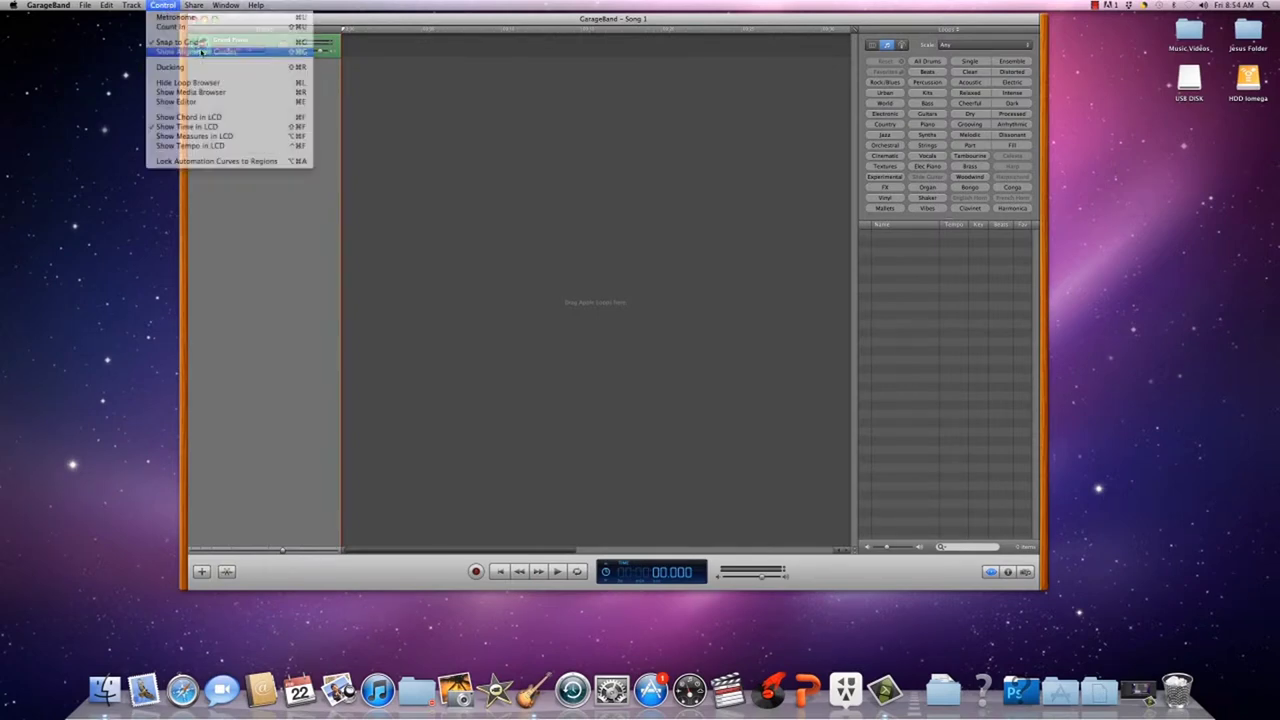
click(224, 6)
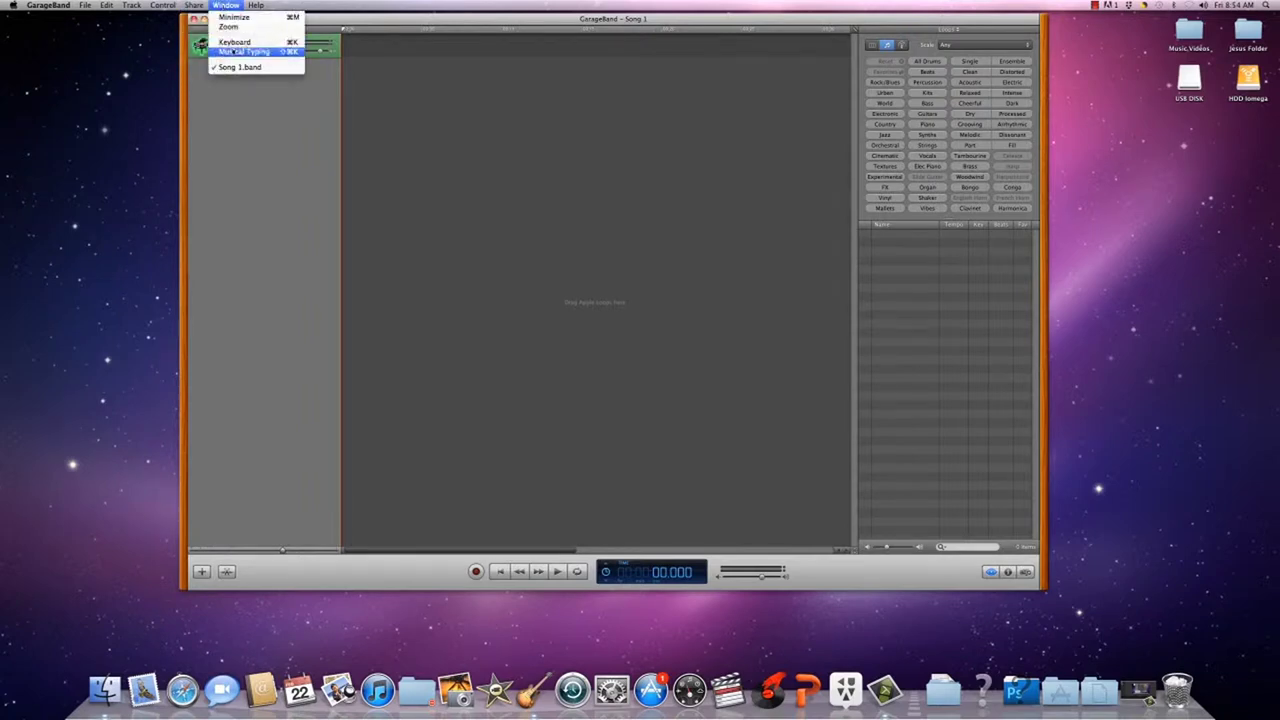
click(240, 51)
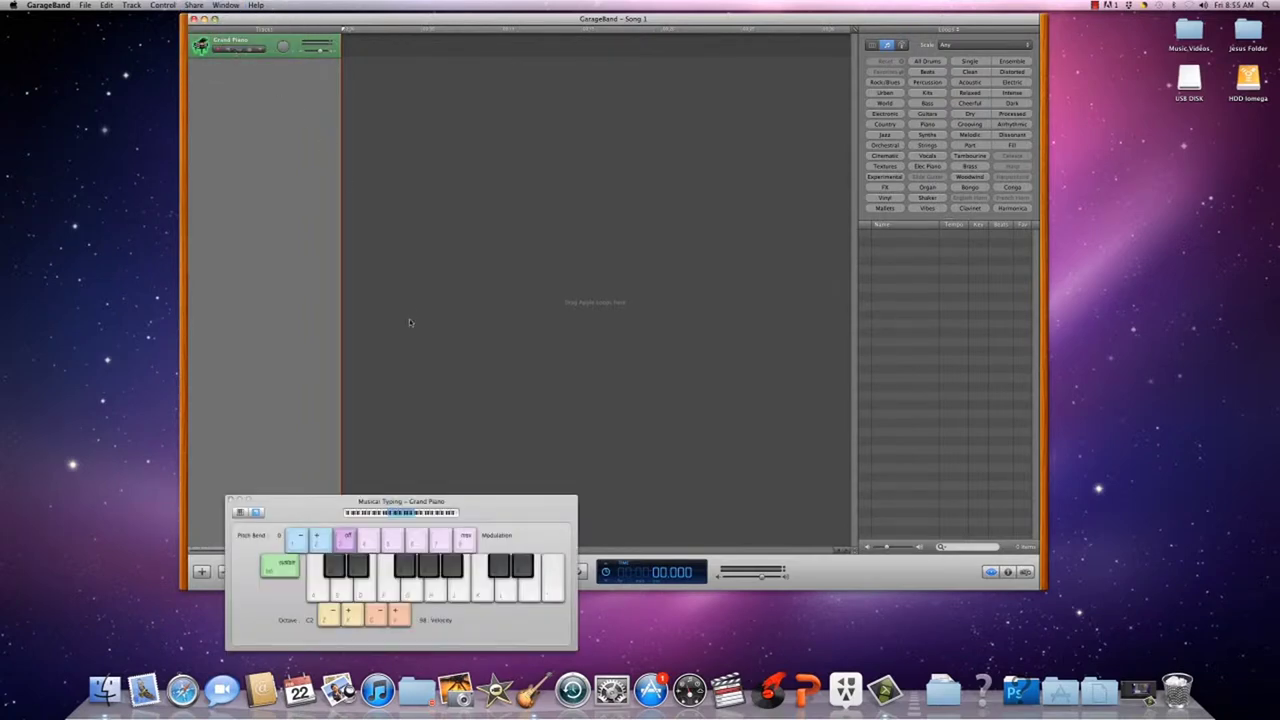
Play a run of Grand Piano notes (H, D, S, G), dropping one octave with Z.
key(h)
key(h)
key(d)
key(h)
key(d)
key(h)
key(d)
key(s)
key(z)
key(g)
key(d)
Shift the octave with X and Z while playing notes, ending on the C3 octave.
key(h)
key(x)
key(g)
key(j)
key(x)
key(h)
key(x)
key(h)
key(x)
key(h)
key(h)
key(x)
key(h)
key(z)
key(z)
Add a new software instrument track and set it to the Drum Kits > Hip Hop Kit.
click(131, 5)
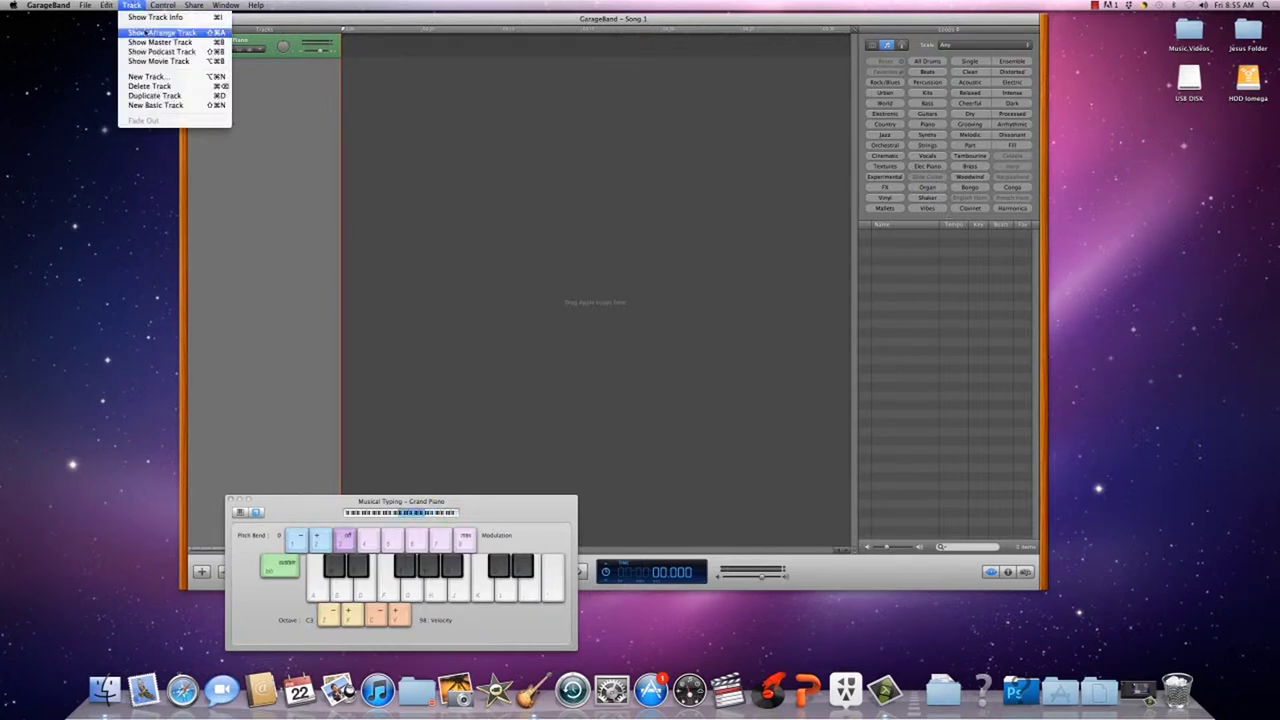
click(145, 77)
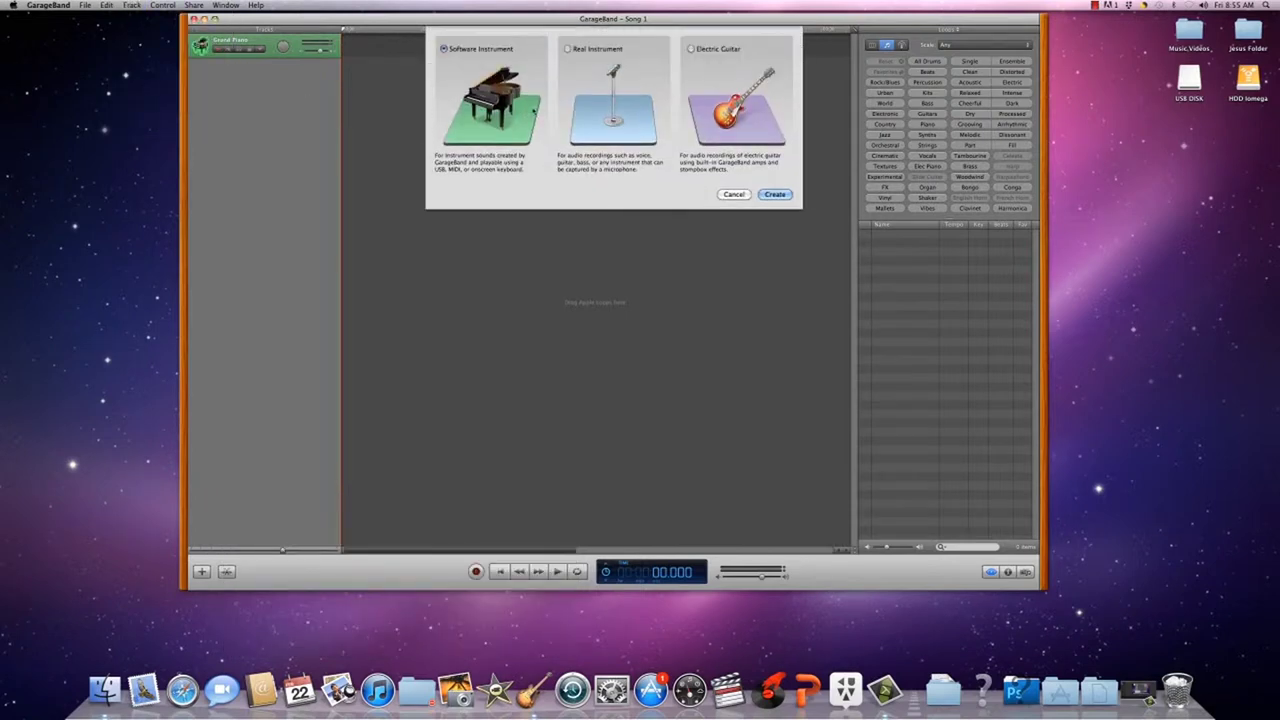
key(Return)
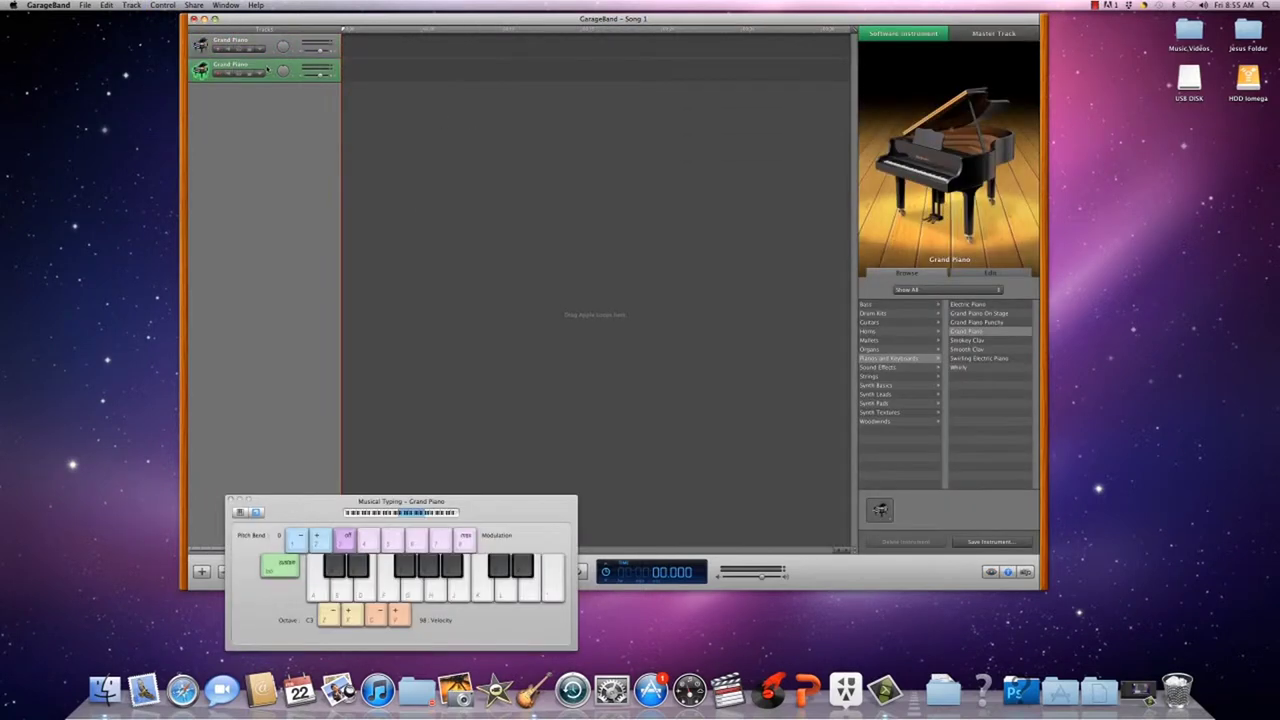
click(909, 331)
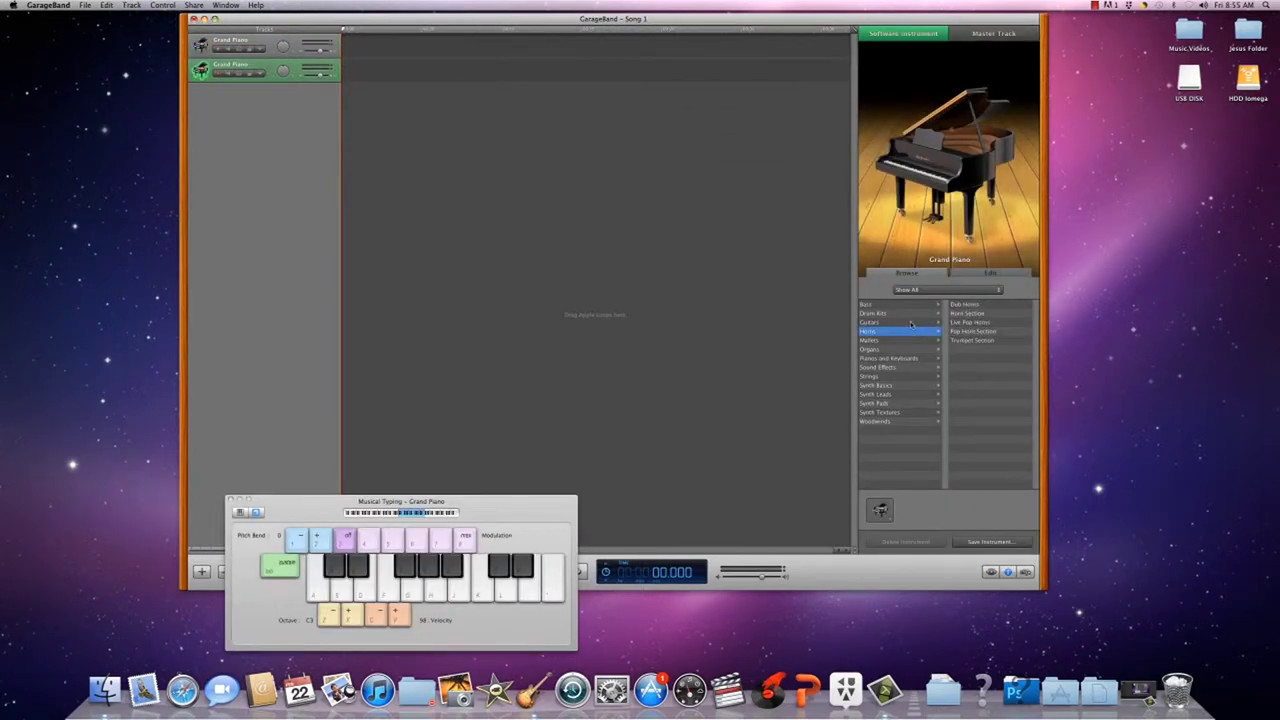
click(903, 305)
click(905, 313)
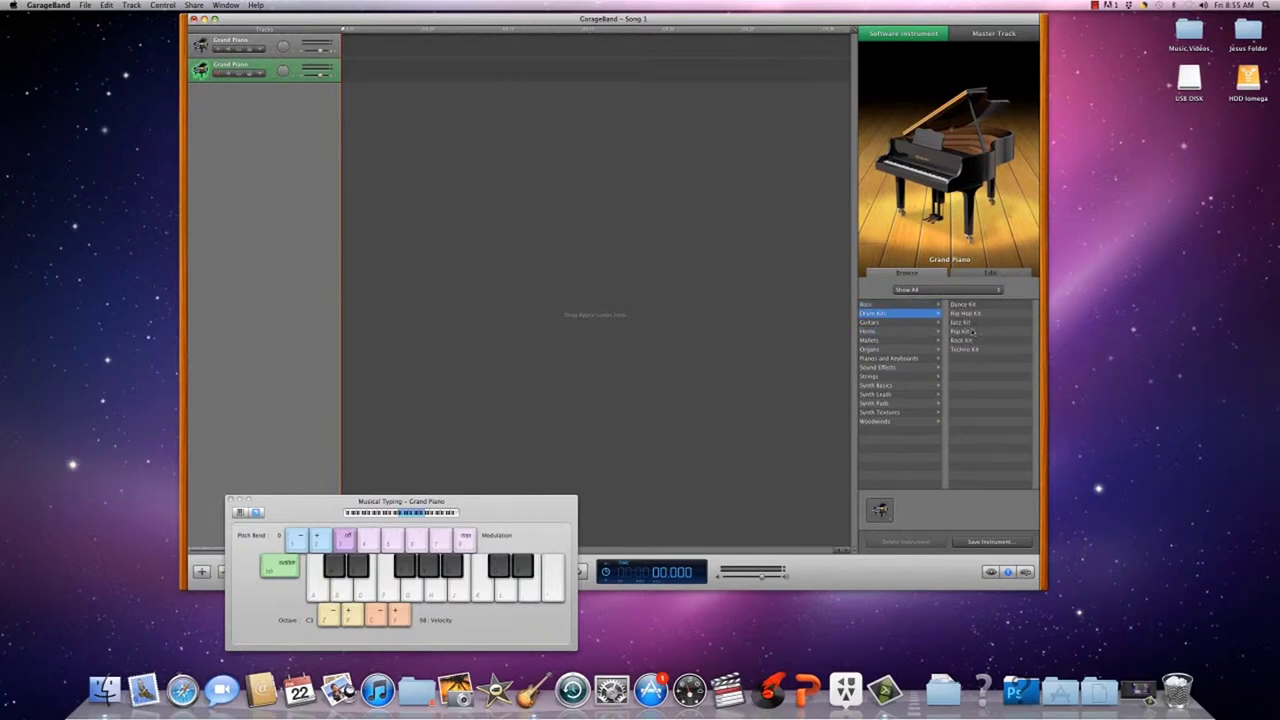
click(975, 313)
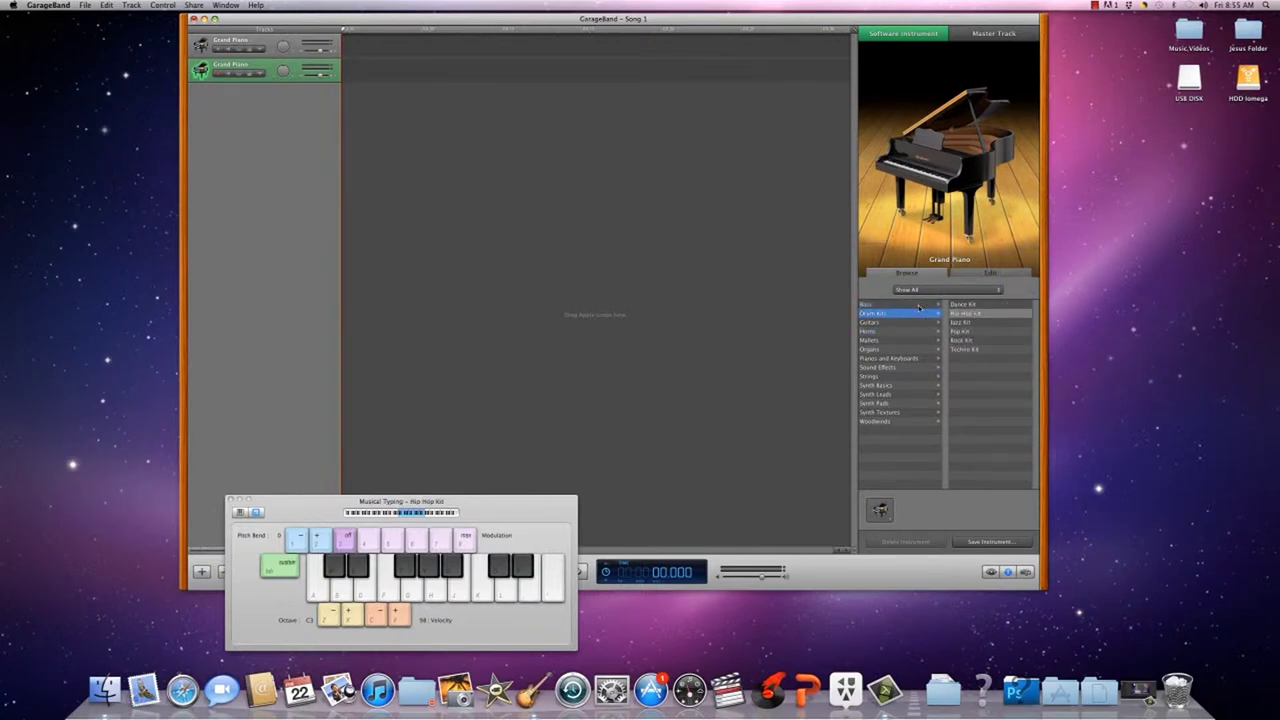
Play test drum hits on the kit, shifting the octave down and up with Z and X.
key(z)
key(j)
key(f)
key(h)
key(g)
key(g)
key(g)
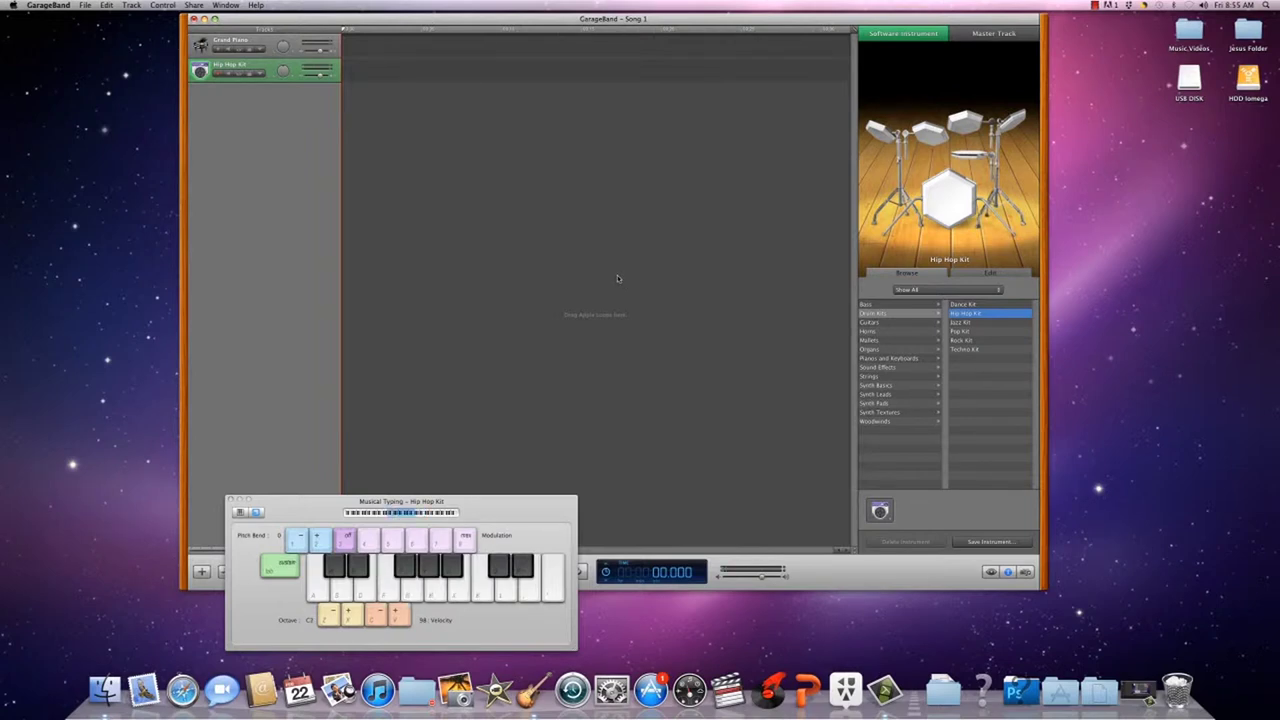
key(d)
key(s)
key(z)
key(z)
key(d)
key(x)
key(s)
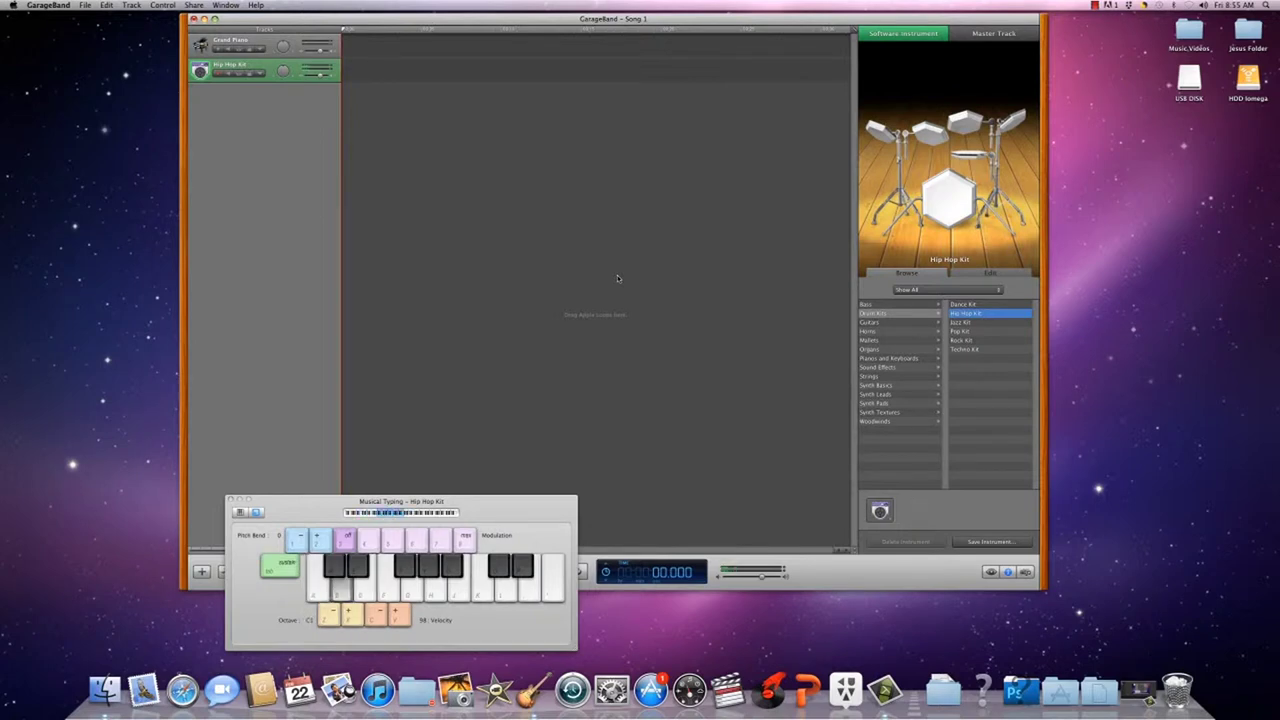
key(s)
key(e)
key(s)
key(s)
key(s)
key(s)
key(e)
key(s)
key(s)
Switch the track to Sound Effects > Radio Sounds and audition it.
click(896, 386)
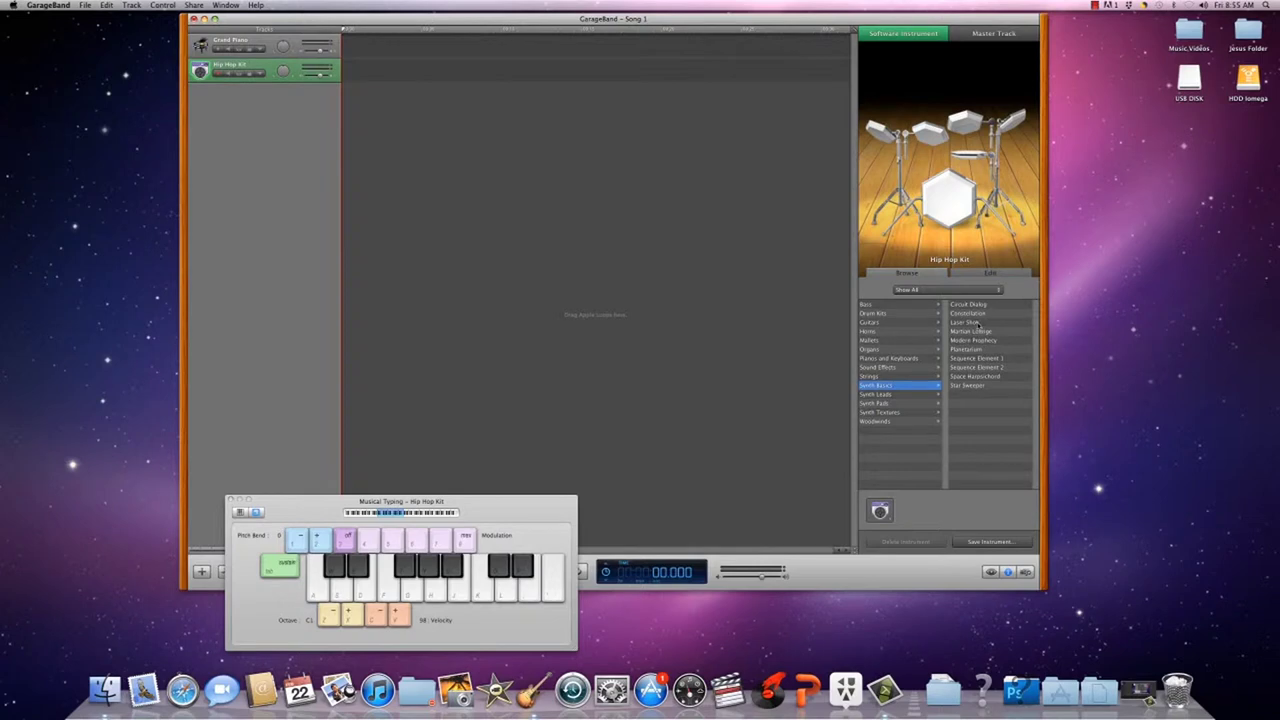
click(910, 366)
click(979, 331)
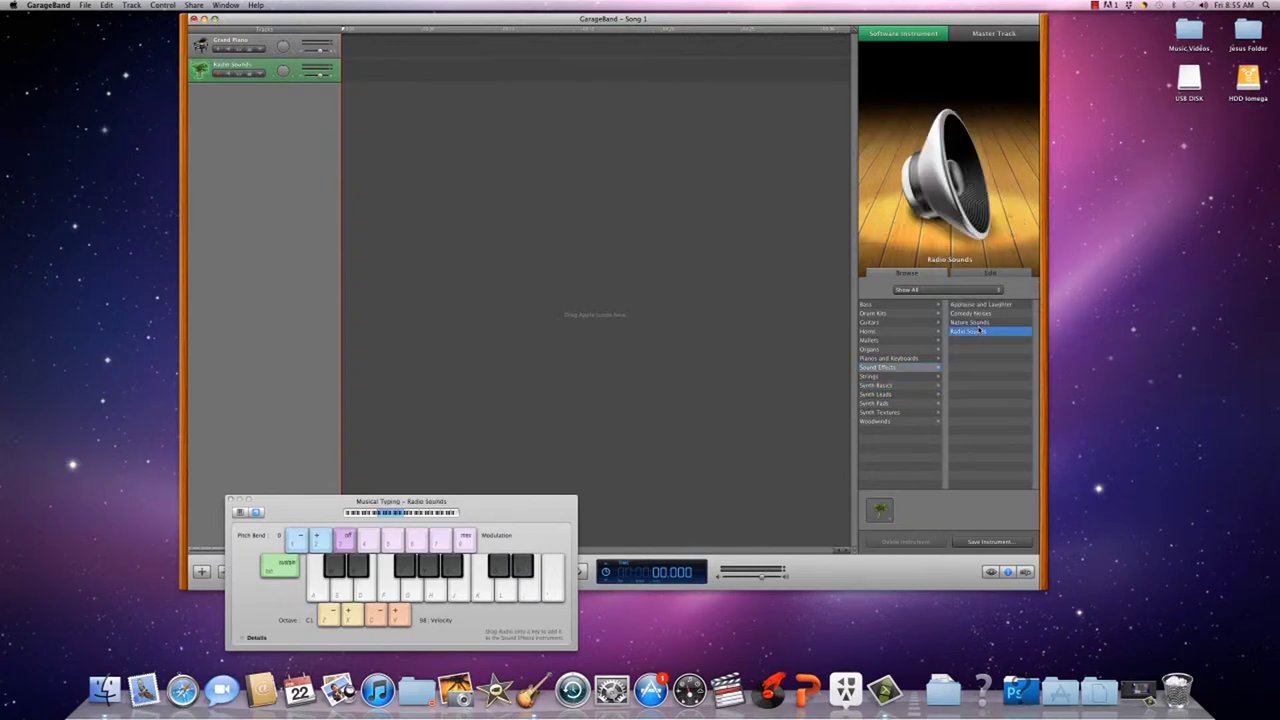
key(s)
key(d)
key(a)
key(h)
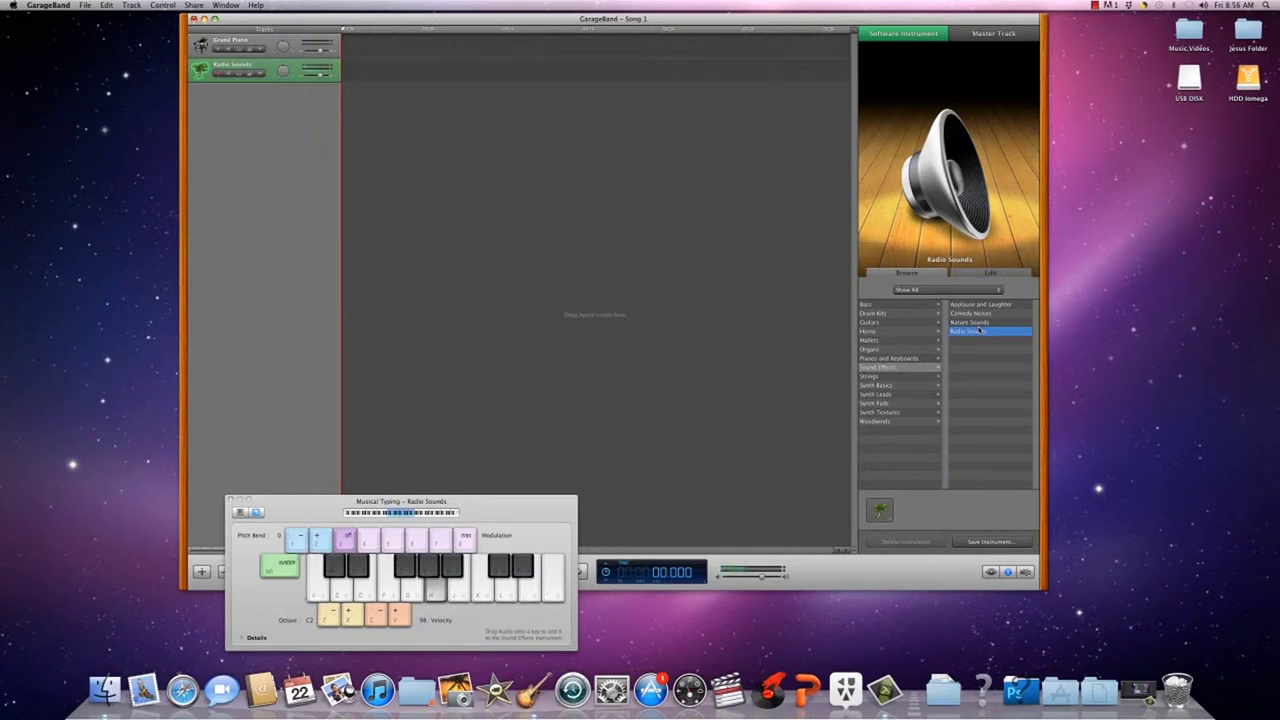
key(f)
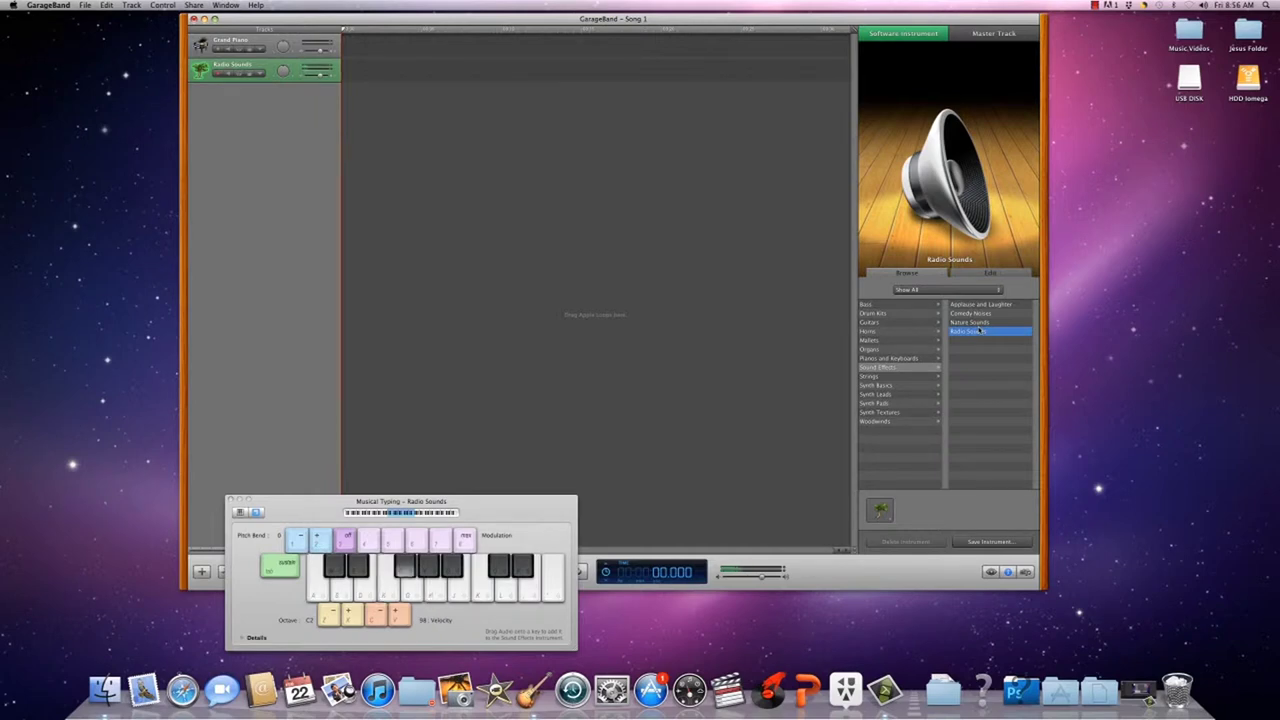
key(d)
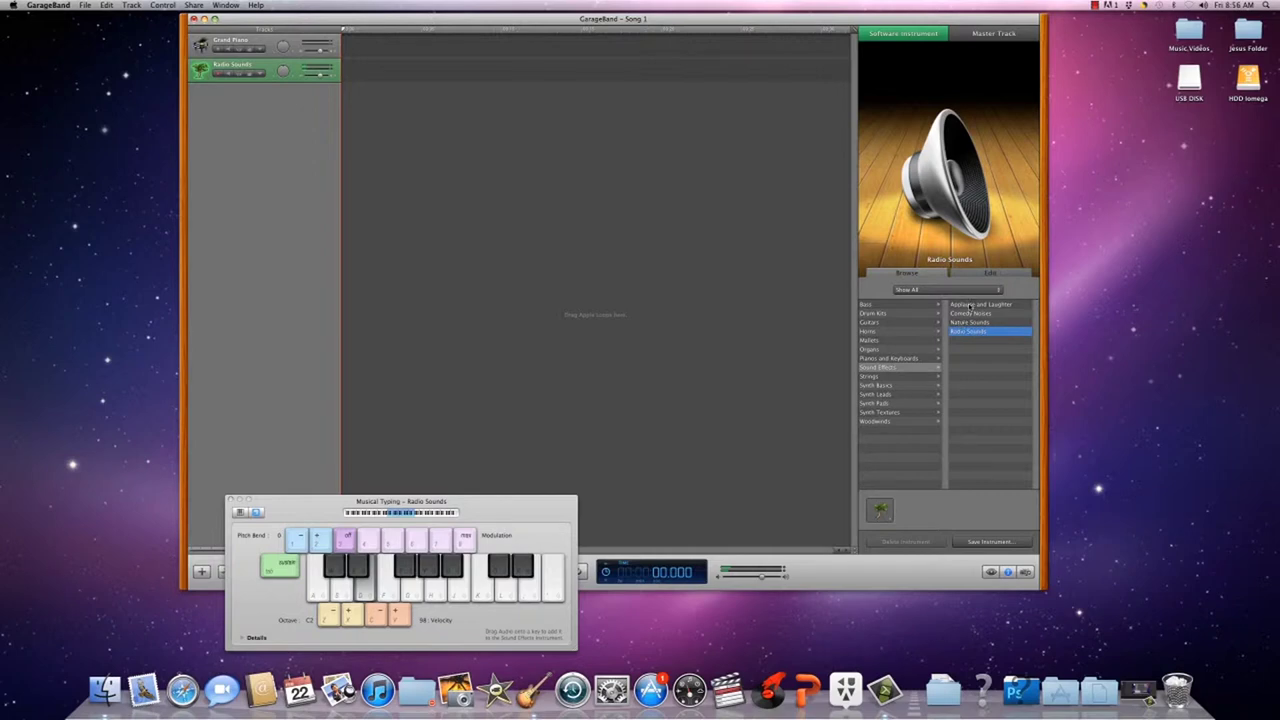
Switch the track to the Techno Kit and play a test note.
click(876, 313)
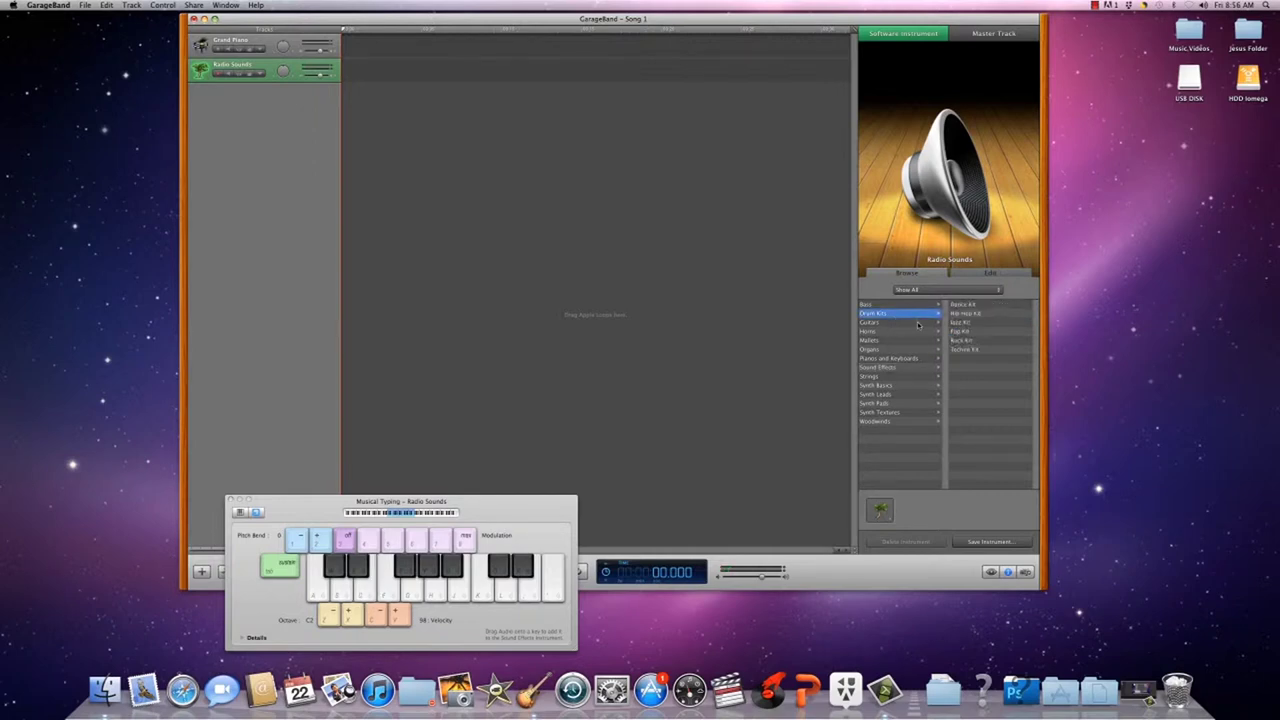
click(966, 348)
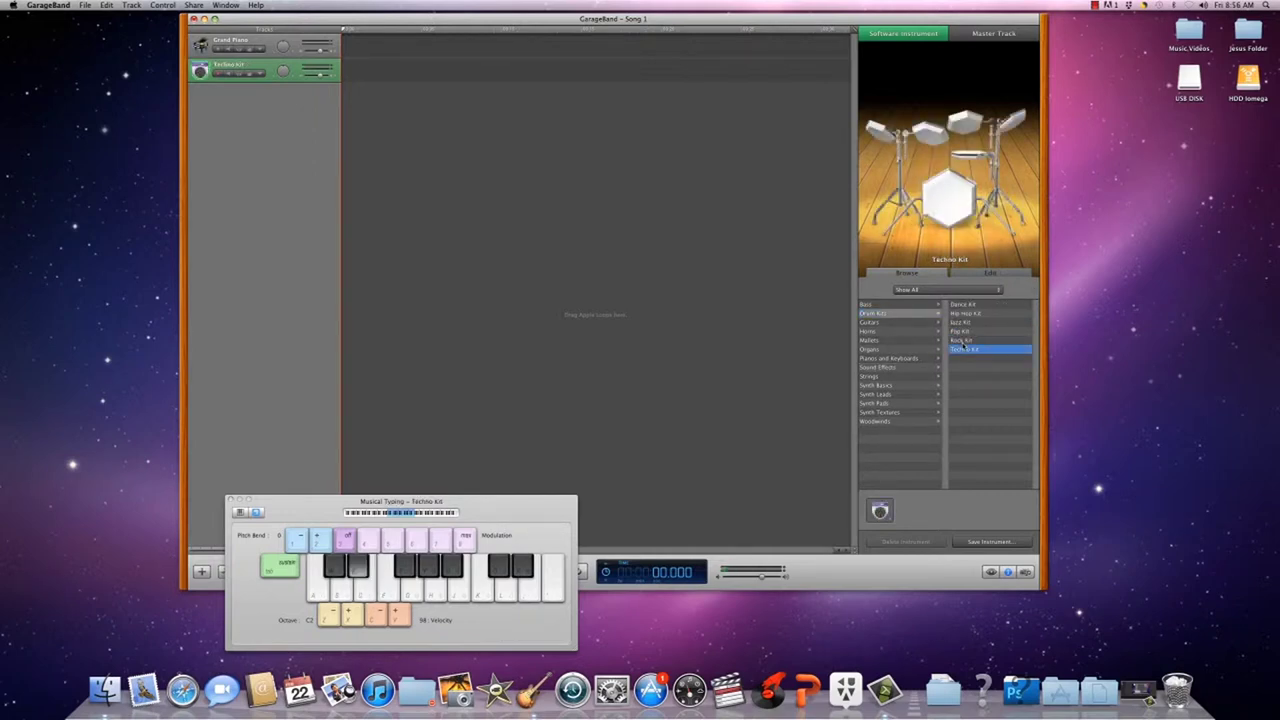
key(e)
key(e)
Set the track to Synth Pads > Metropolis and audition it with several notes.
click(890, 386)
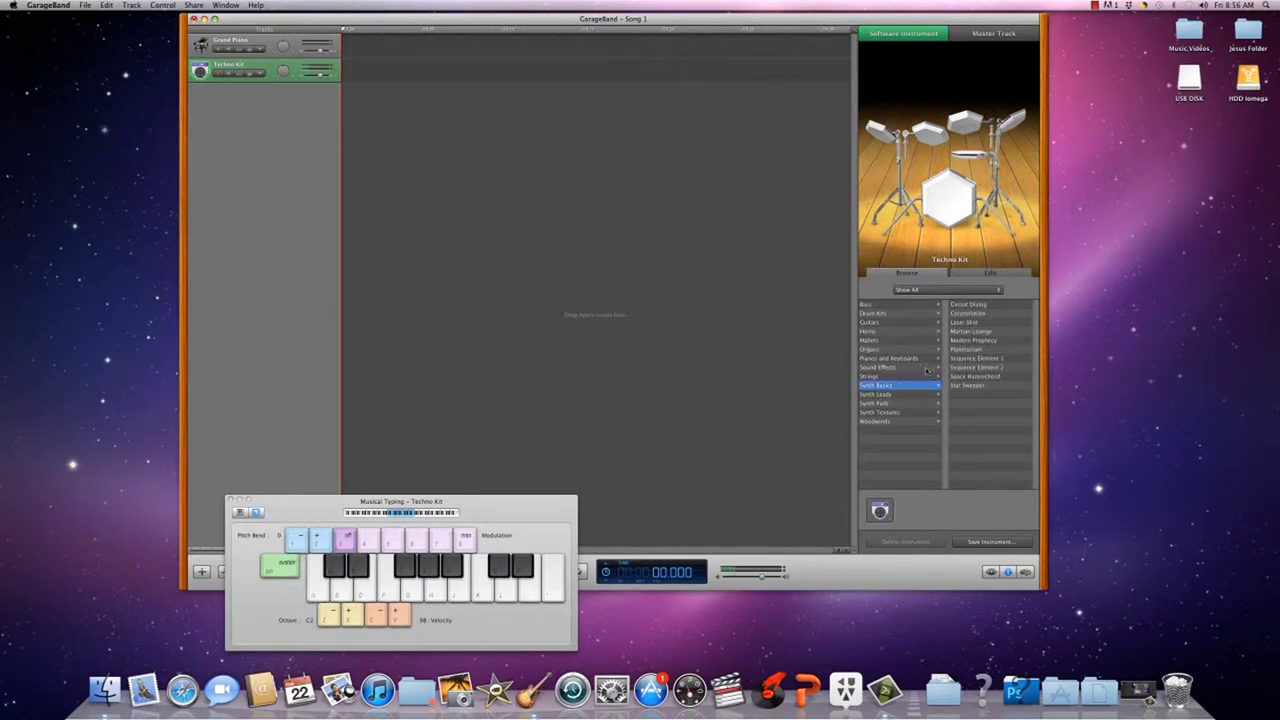
click(917, 402)
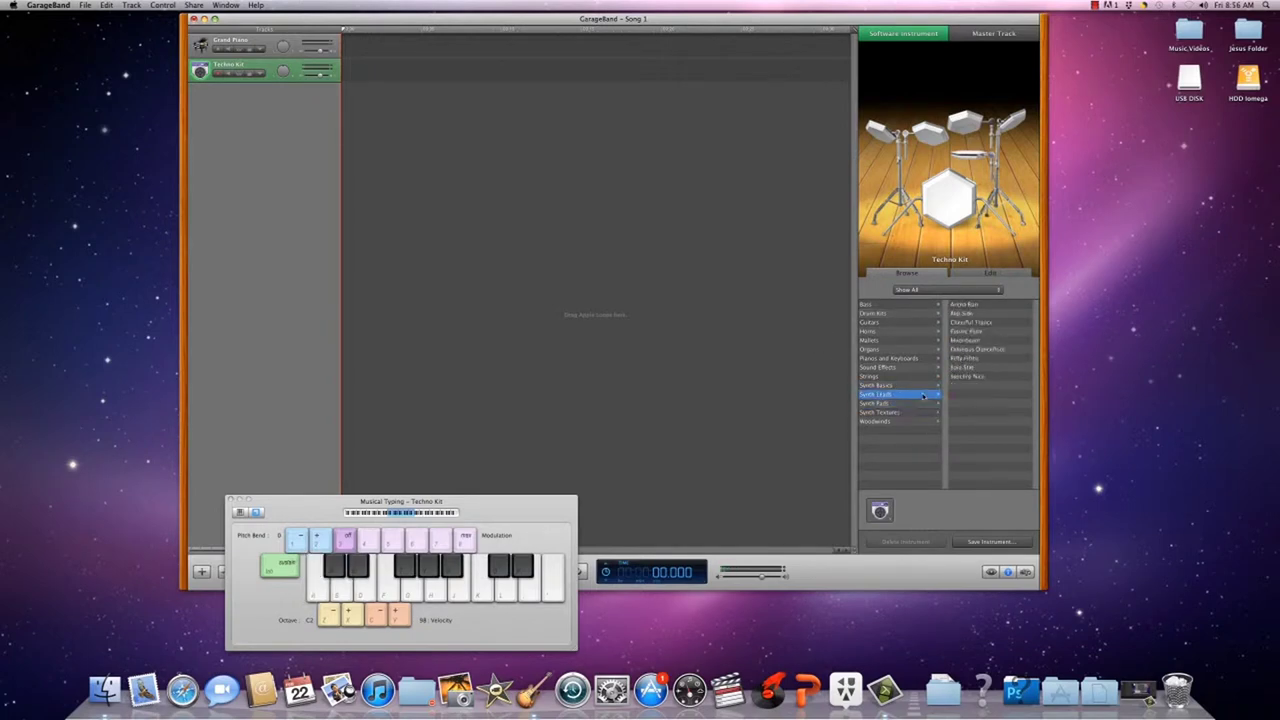
click(965, 386)
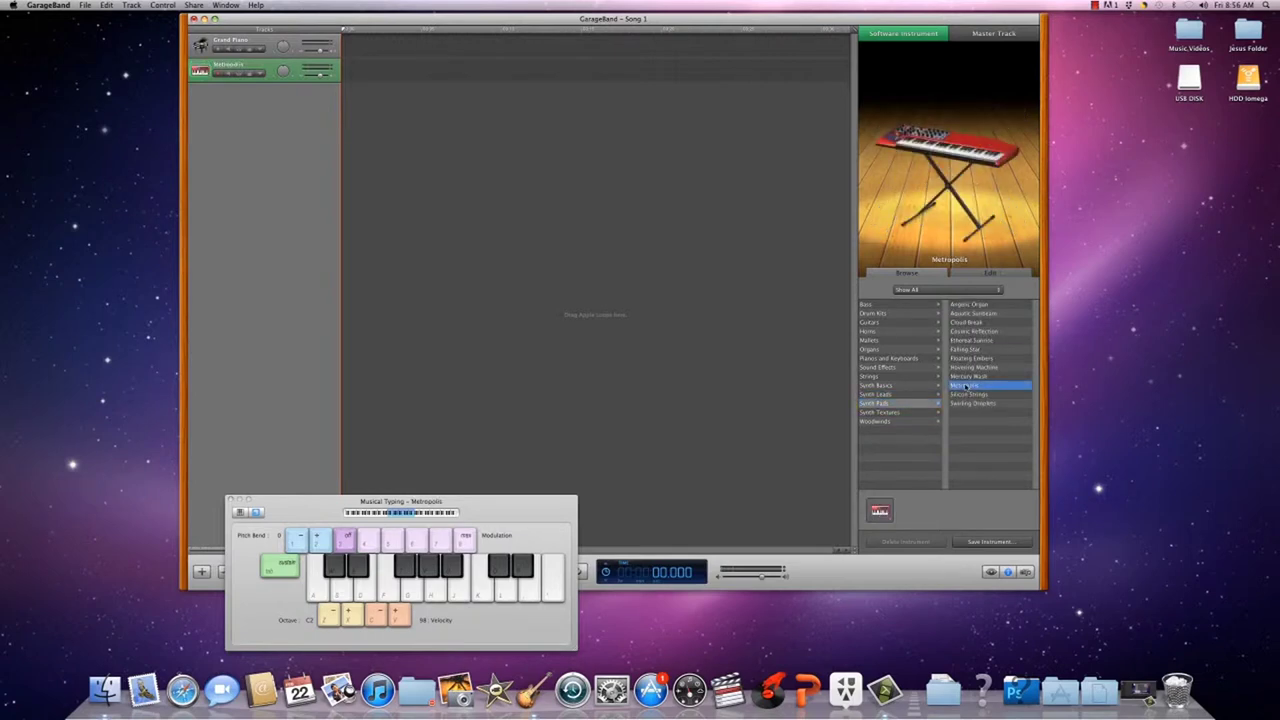
key(d)
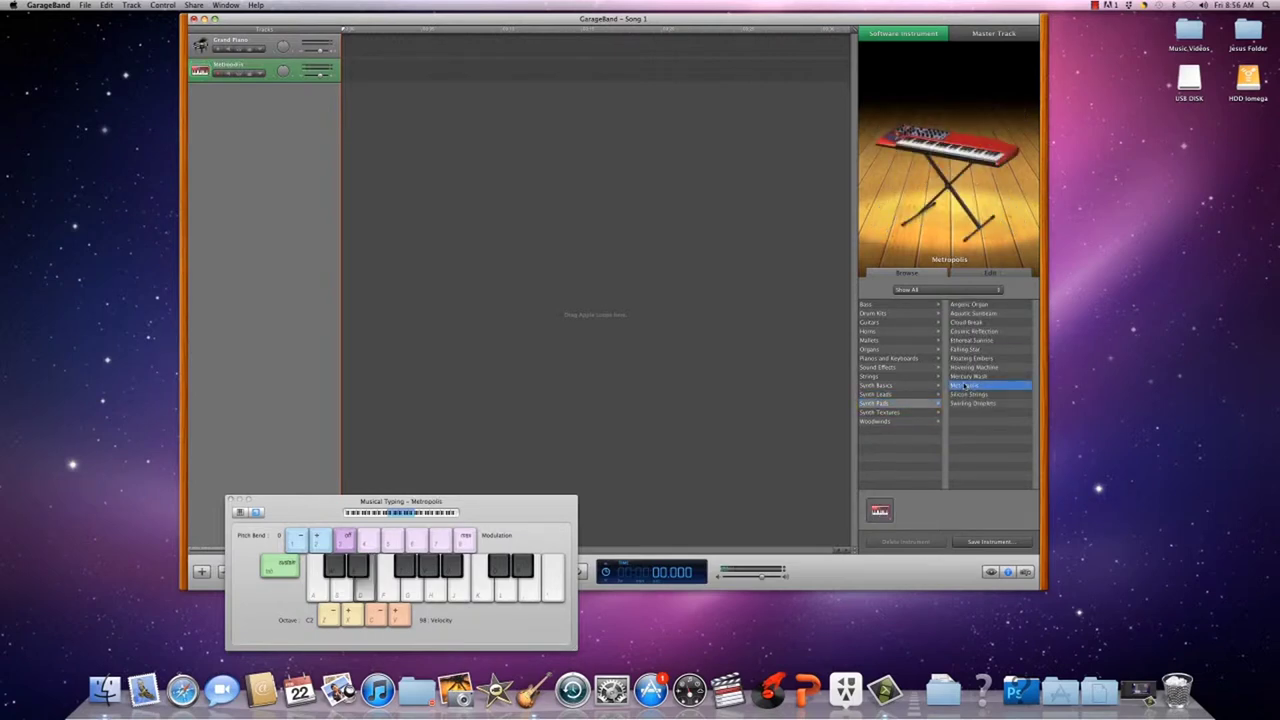
key(g)
key(a)
key(j)
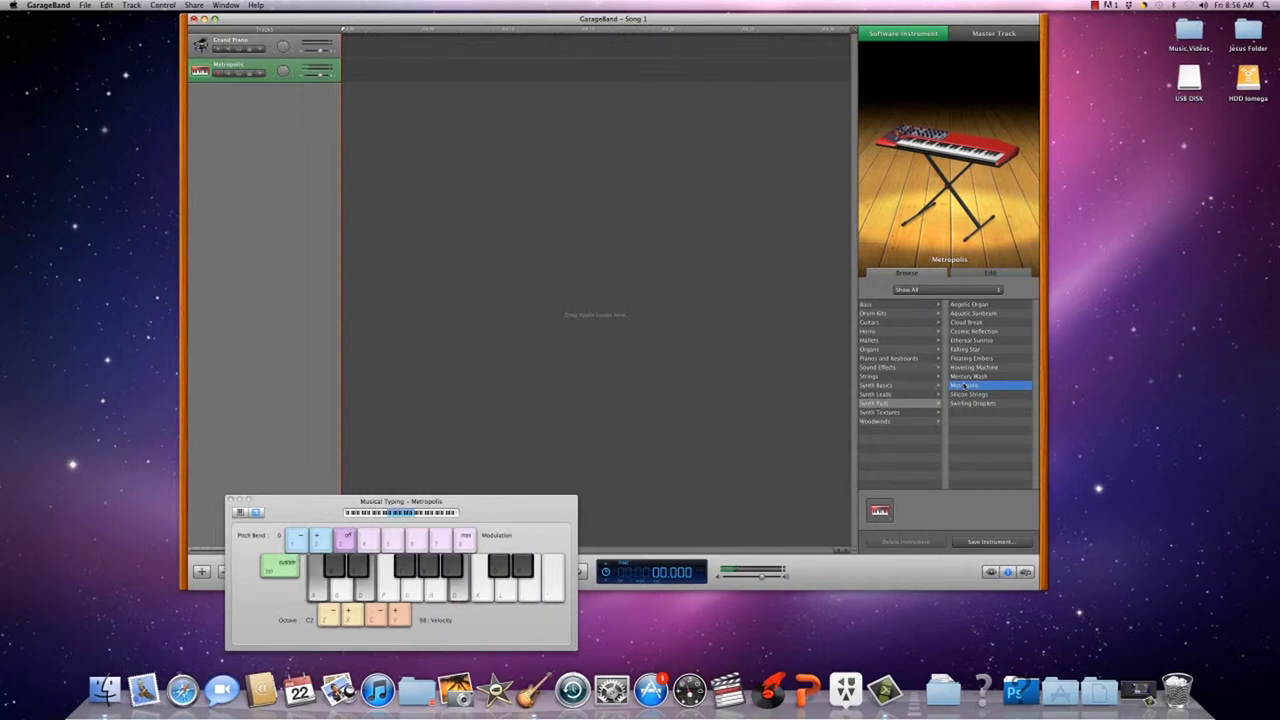
key(h)
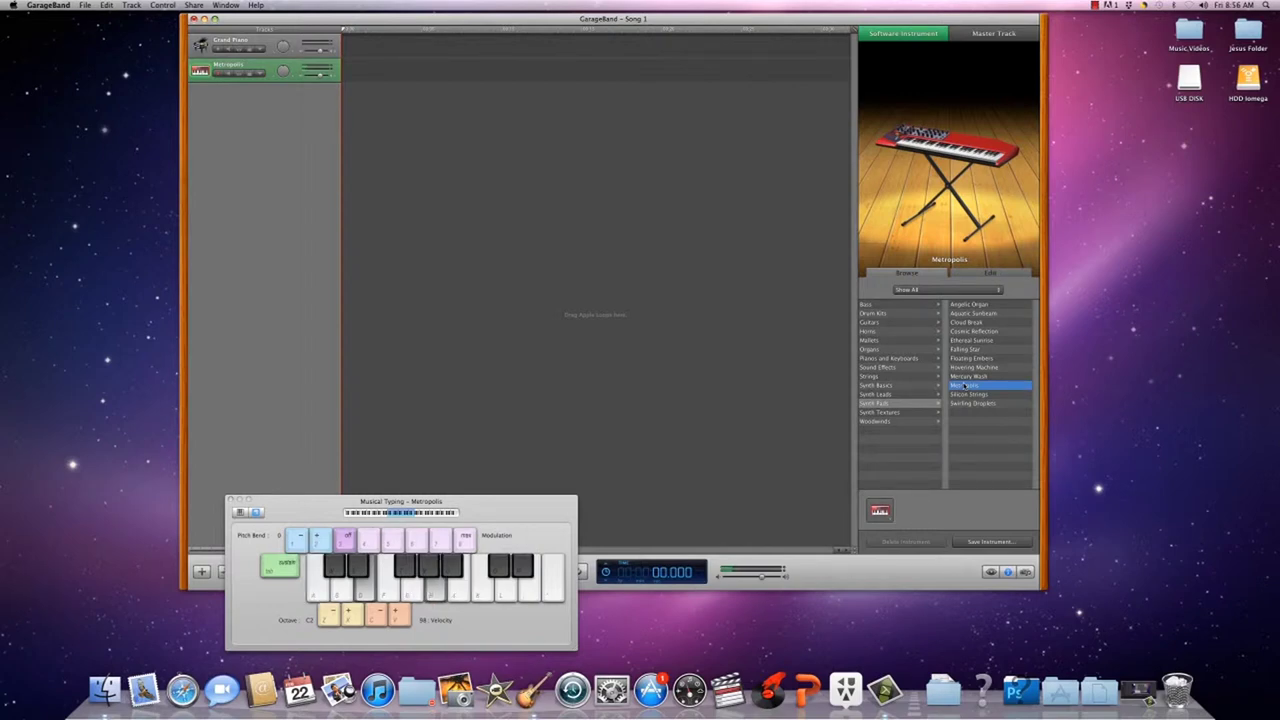
key(s)
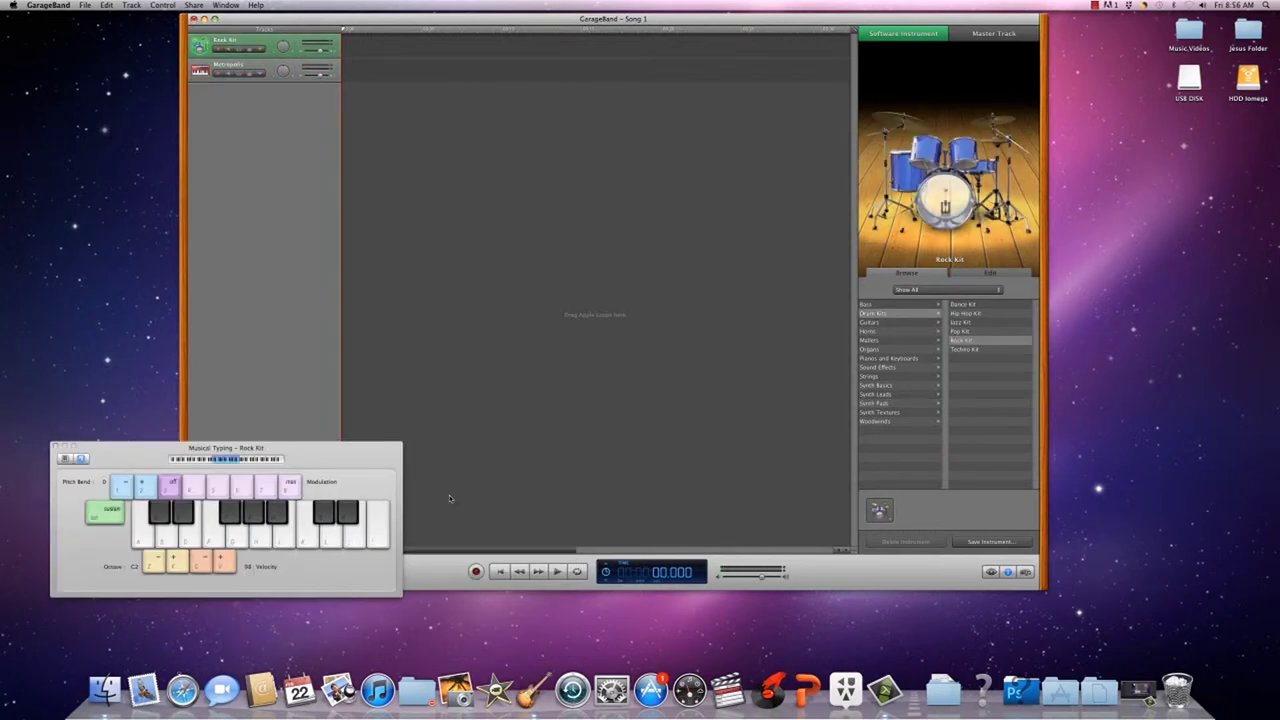
Record a drum beat on the Rock Kit track using the S key, then show the Loop Browser.
key(s)
key(s)
key(s)
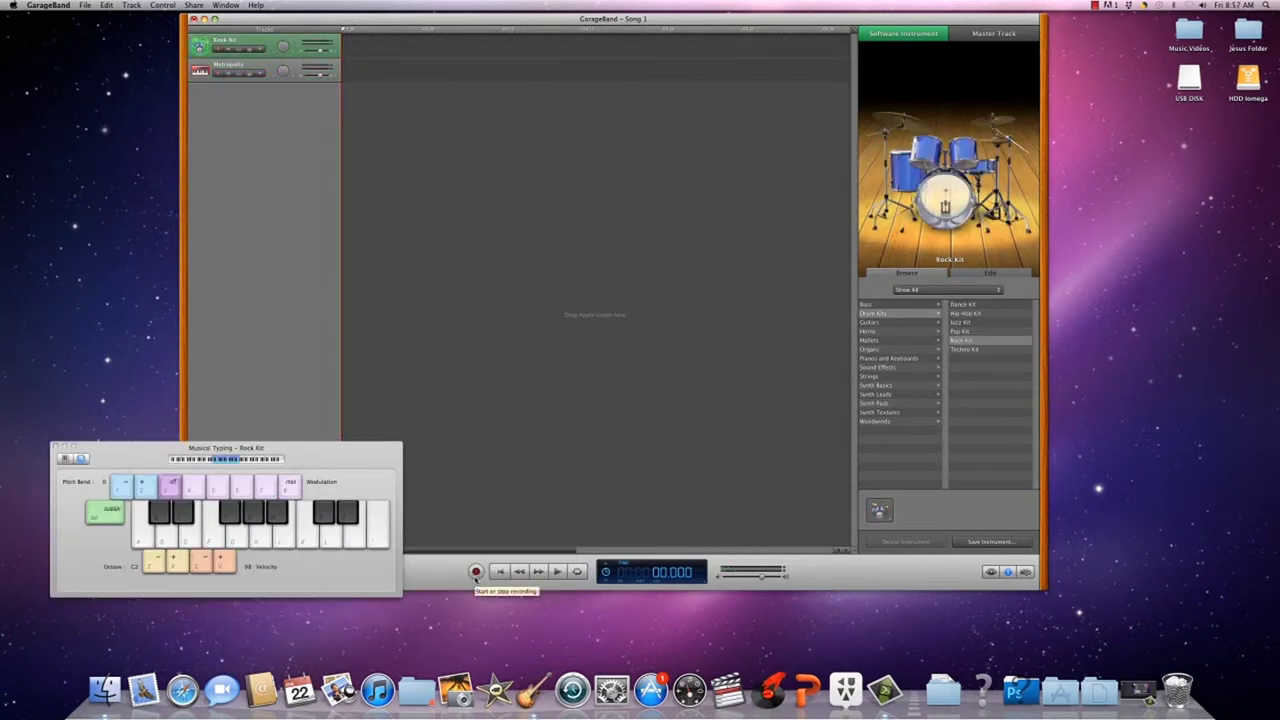
click(475, 572)
key(s)
key(s)
key(s)
key(s)
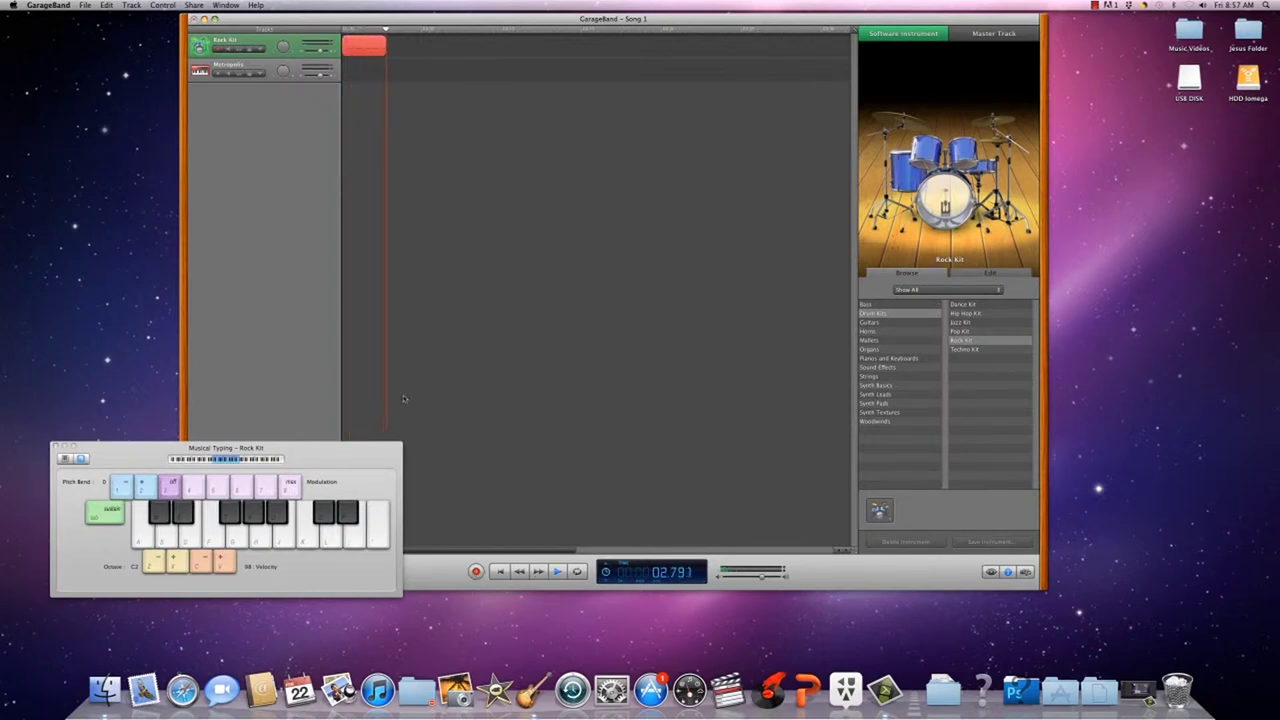
key(s)
key(s)
key(s)
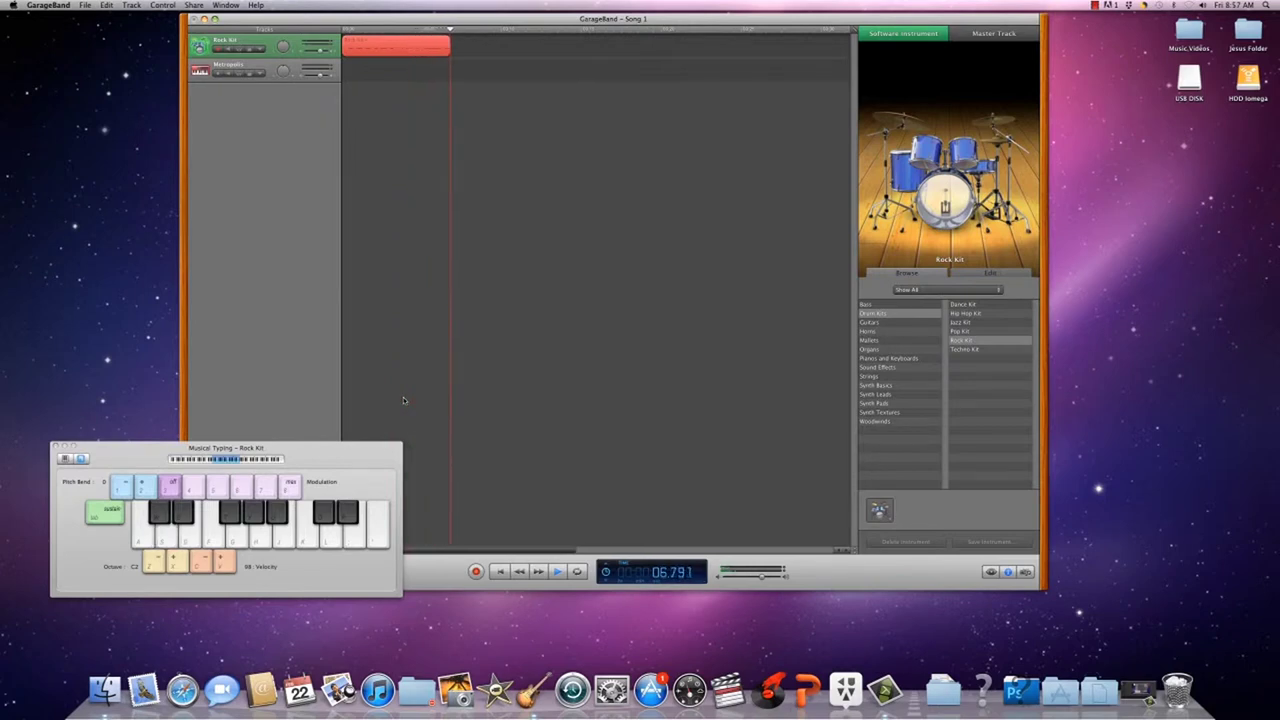
key(s)
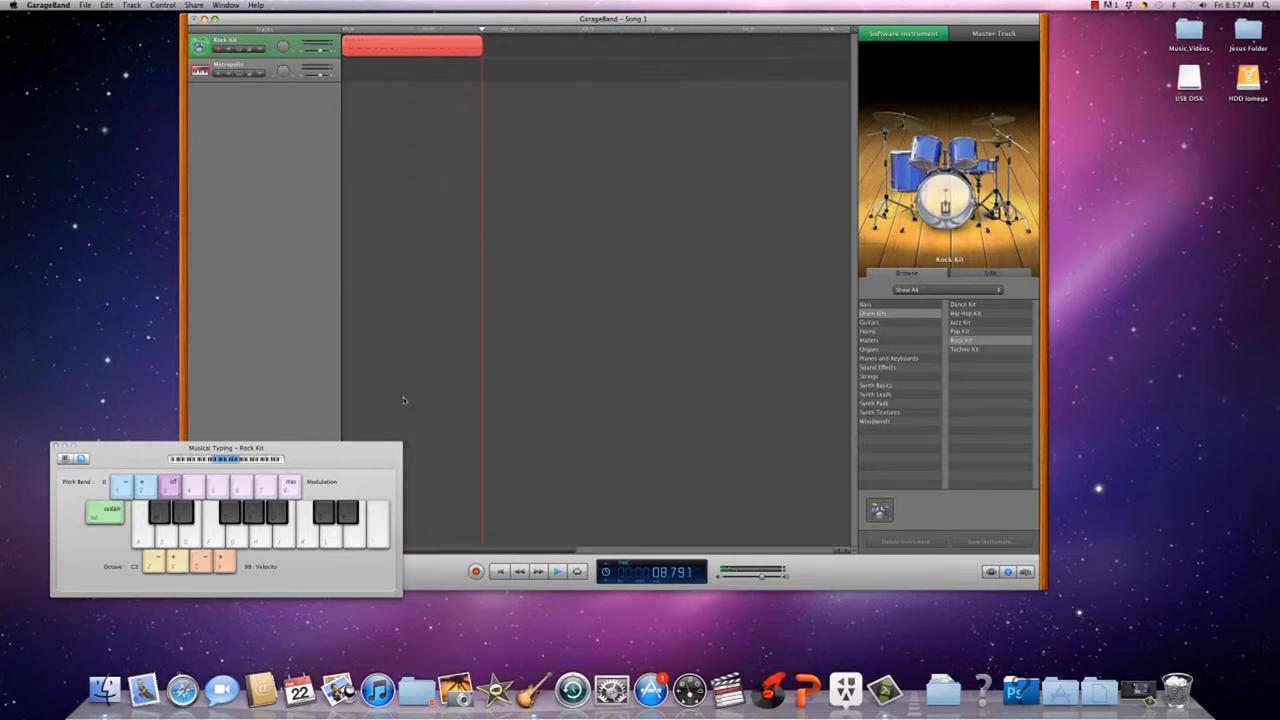
key(s)
key(space)
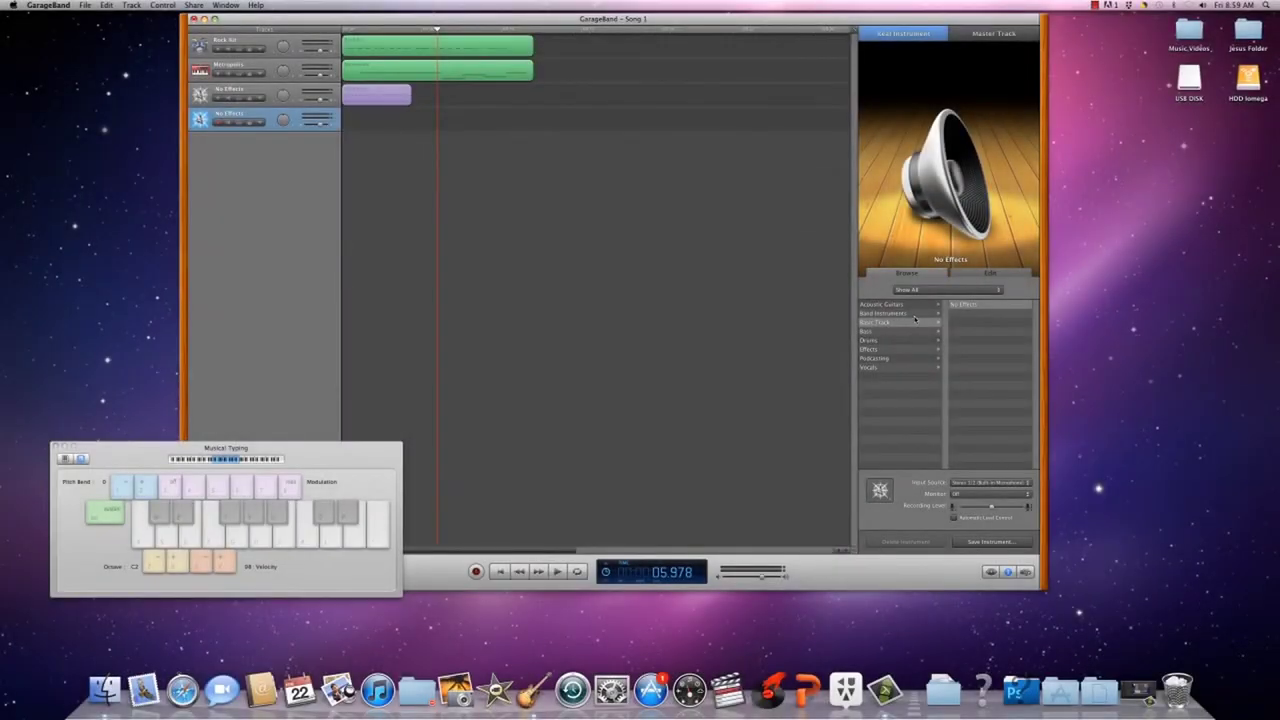
click(990, 571)
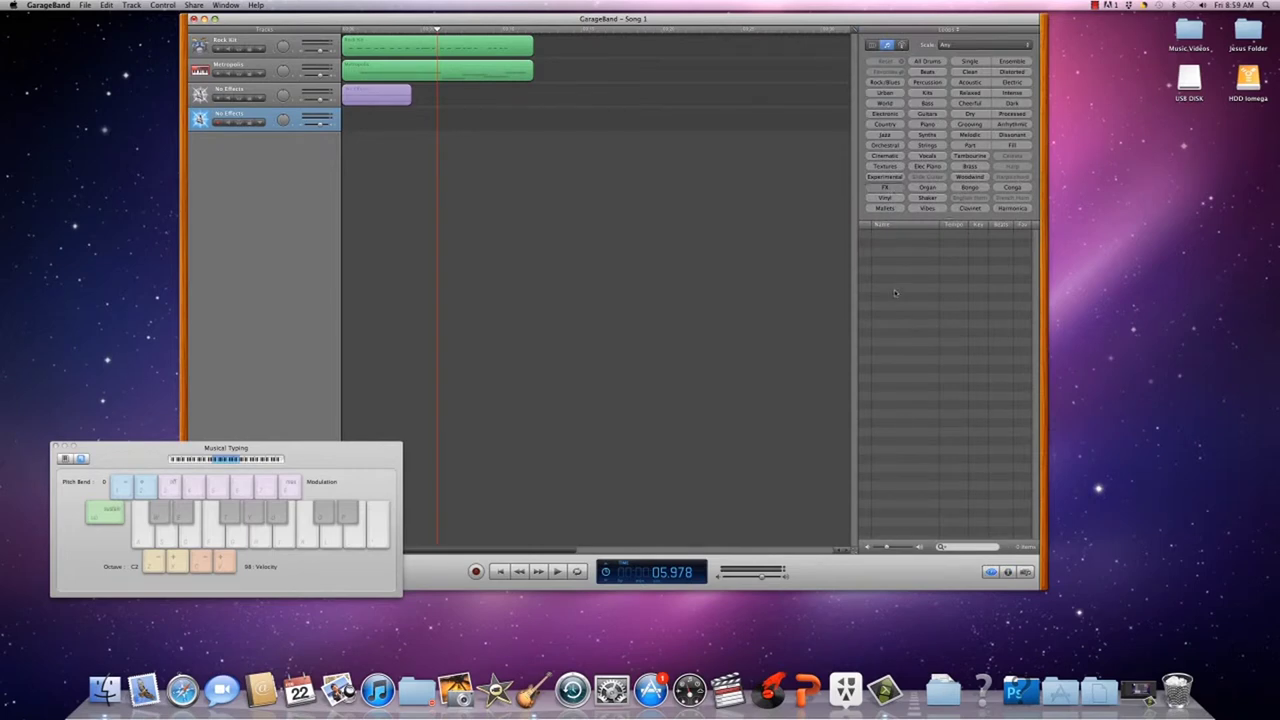
Filter the Loop Browser to FX loops and preview the Adding Machine loops.
click(881, 187)
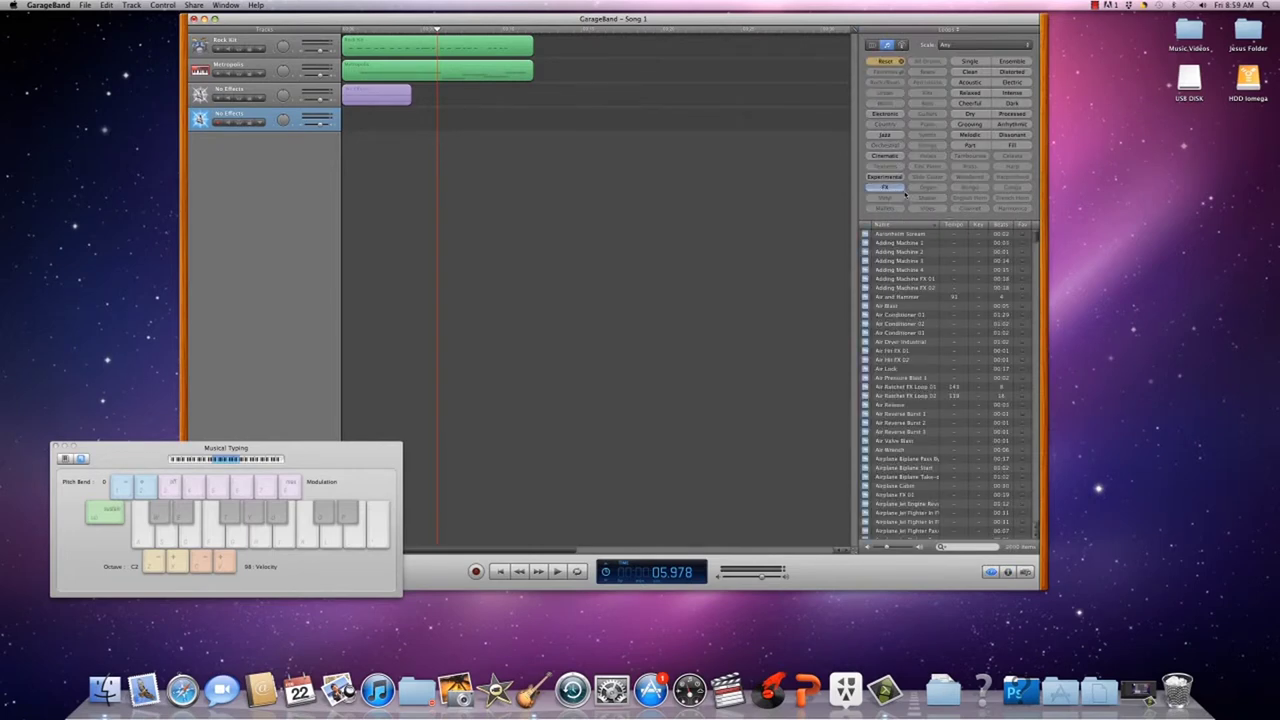
click(898, 260)
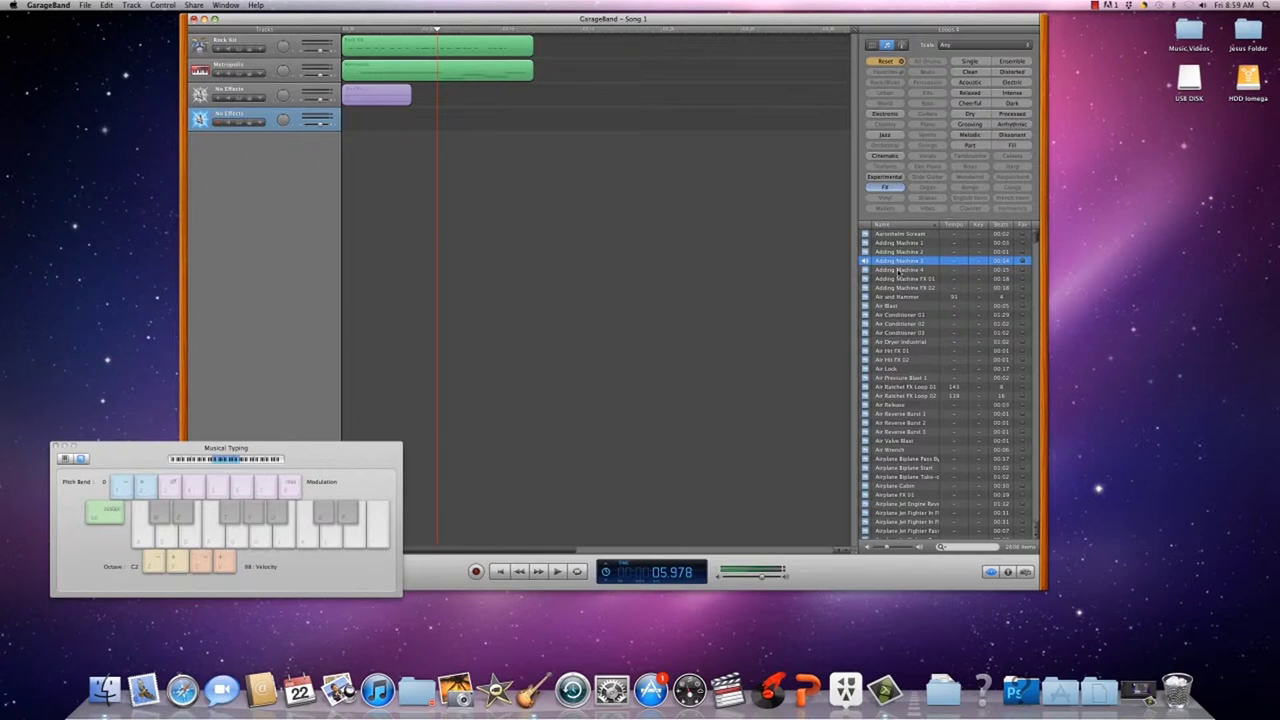
click(899, 269)
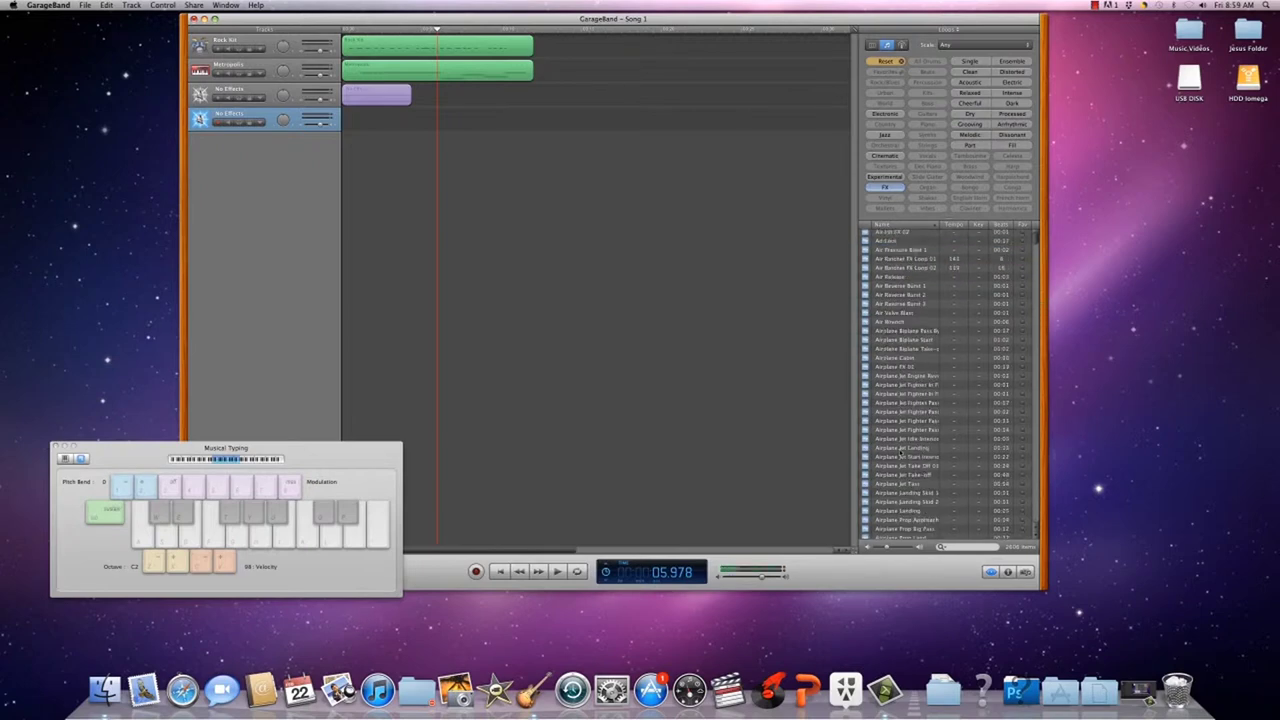
scroll(901, 452, down, 5)
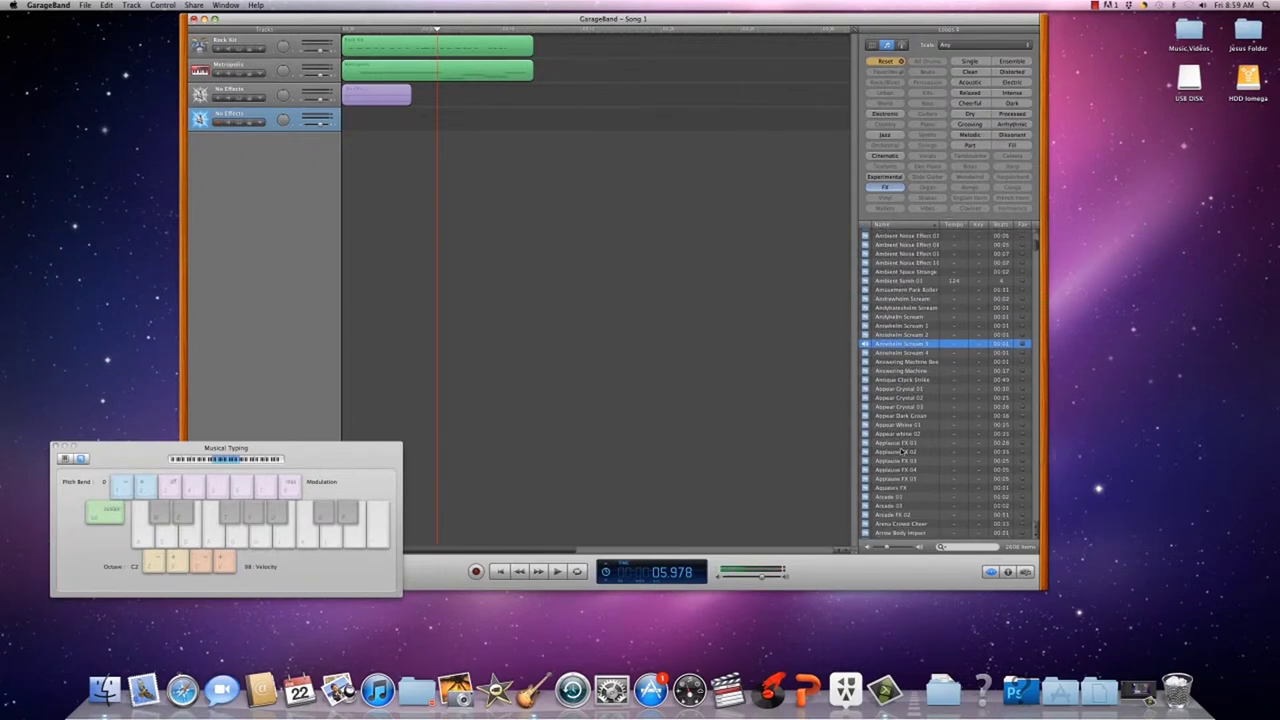
key(Down)
key(Down)
key(Down)
key(Down)
key(Down)
key(Down)
key(Down)
key(Down)
key(Down)
key(Down)
key(Down)
key(Down)
key(Down)
key(Down)
key(Down)
key(Down)
key(Down)
key(Down)
key(Down)
key(Down)
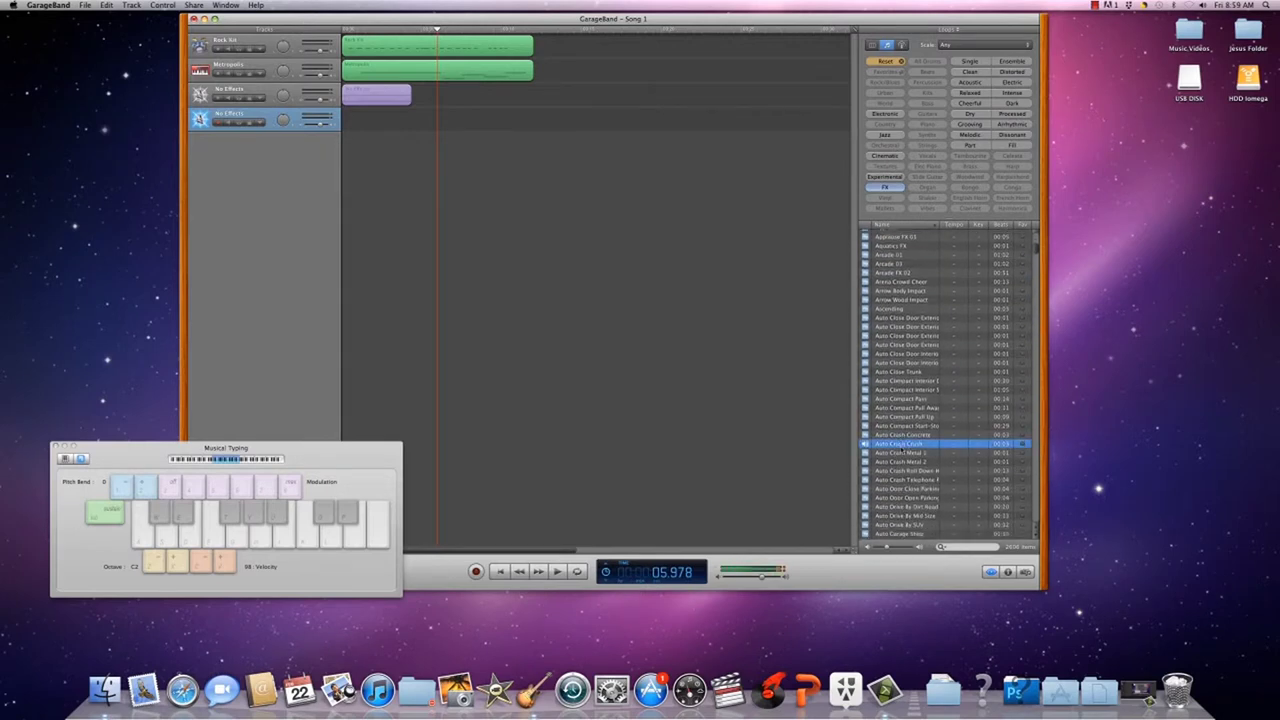
key(Down)
key(Down)
key(Down)
key(Down)
key(Down)
key(Down)
key(Down)
key(Down)
key(Down)
key(Down)
key(Down)
key(Down)
key(Down)
key(Down)
key(Down)
key(Down)
key(Down)
key(Down)
key(Down)
key(Down)
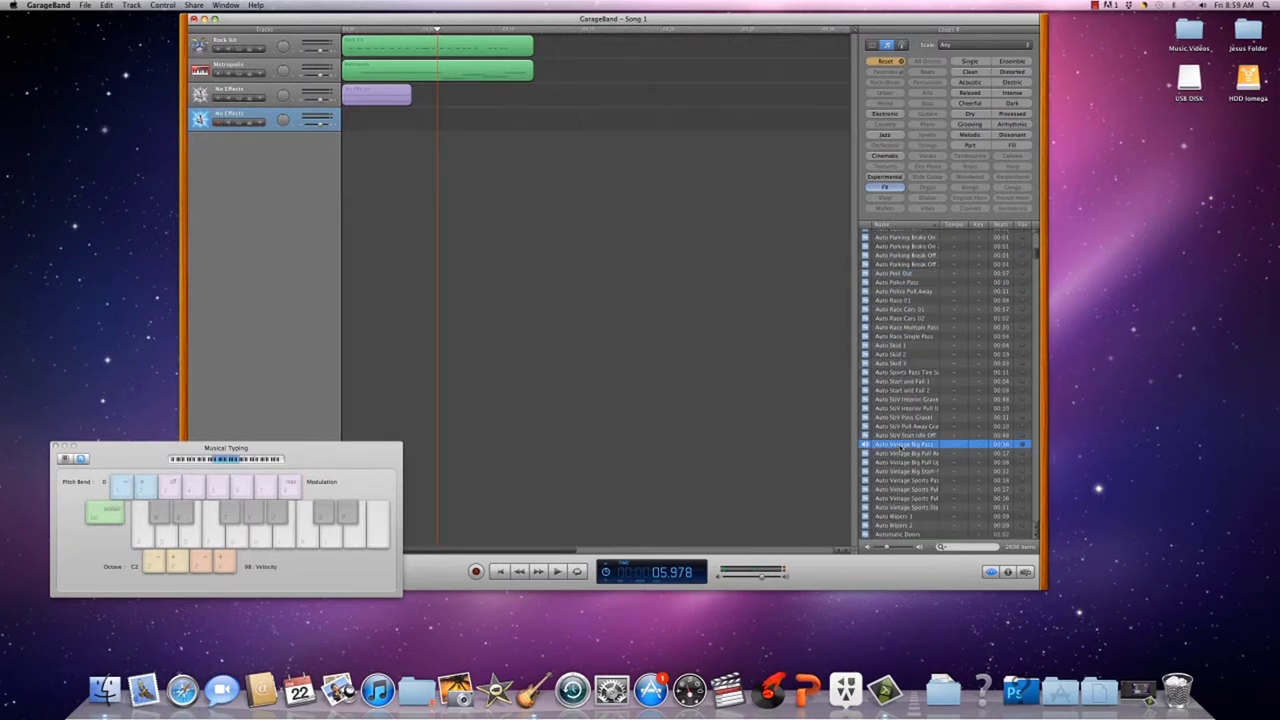
scroll(901, 450, down, 8)
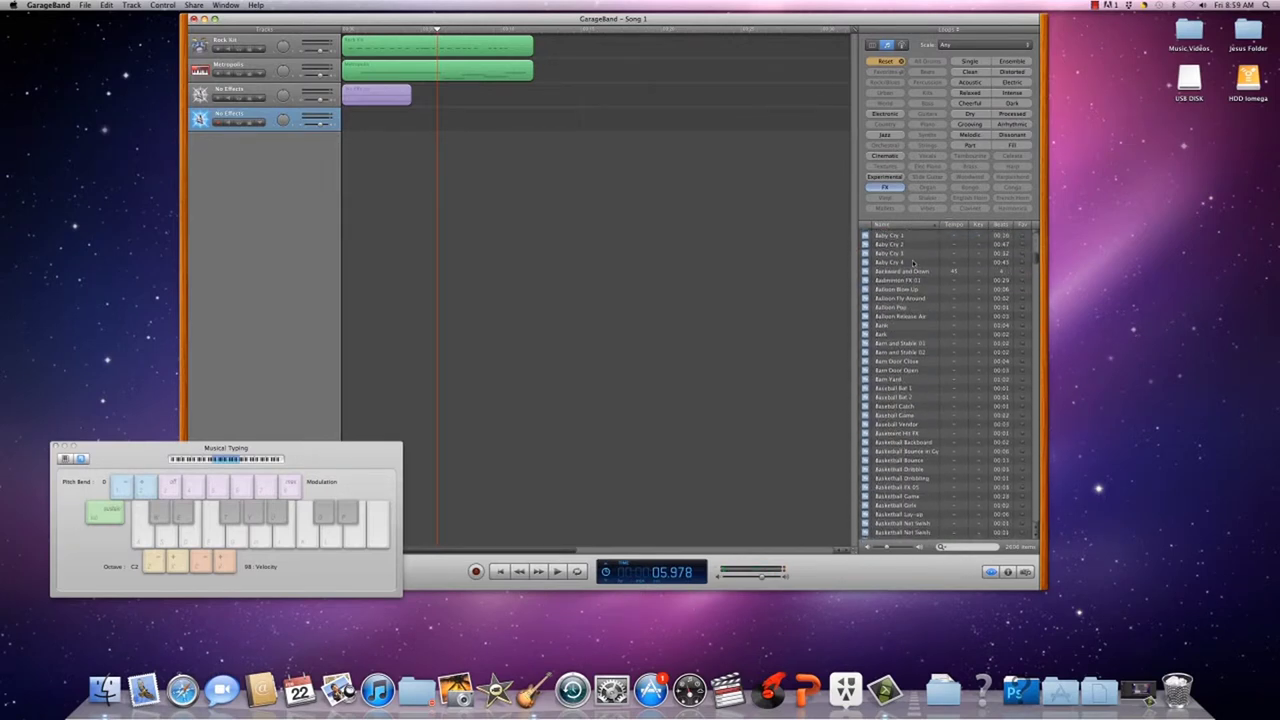
Preview the Baby Cry 4, Barn Door Close and several Basketball sound loops.
click(912, 262)
click(906, 362)
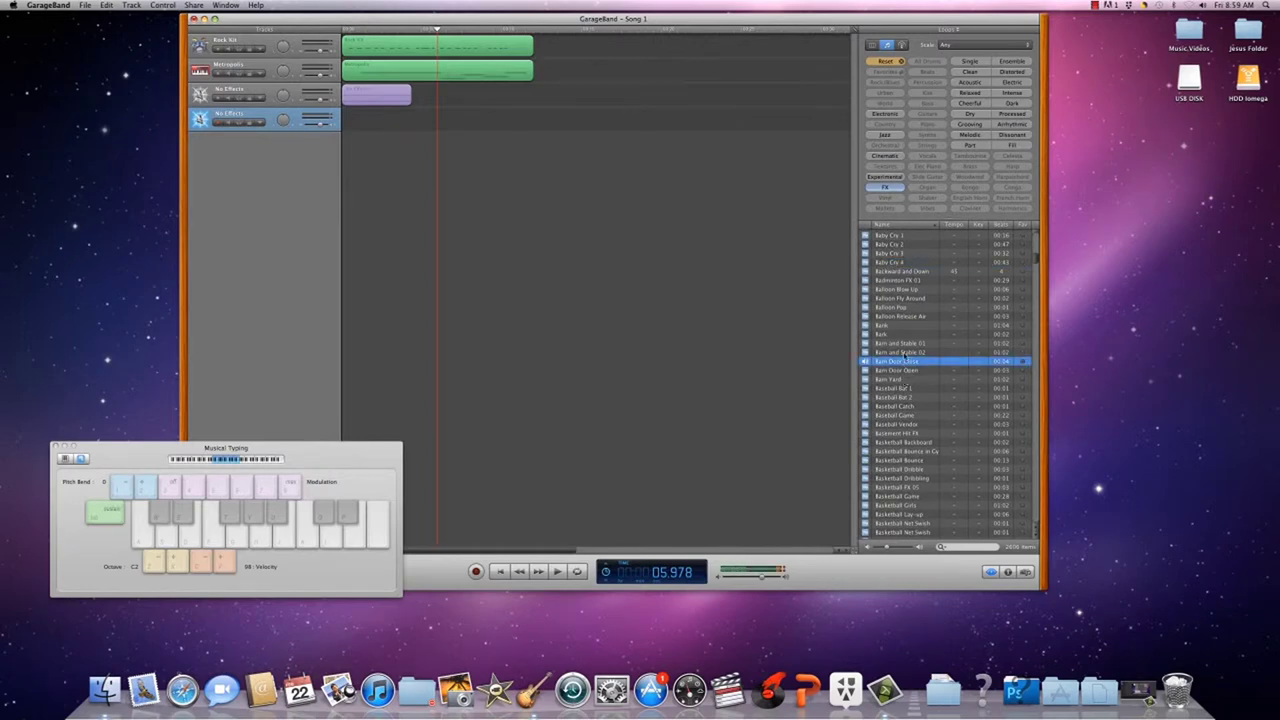
click(904, 353)
click(899, 424)
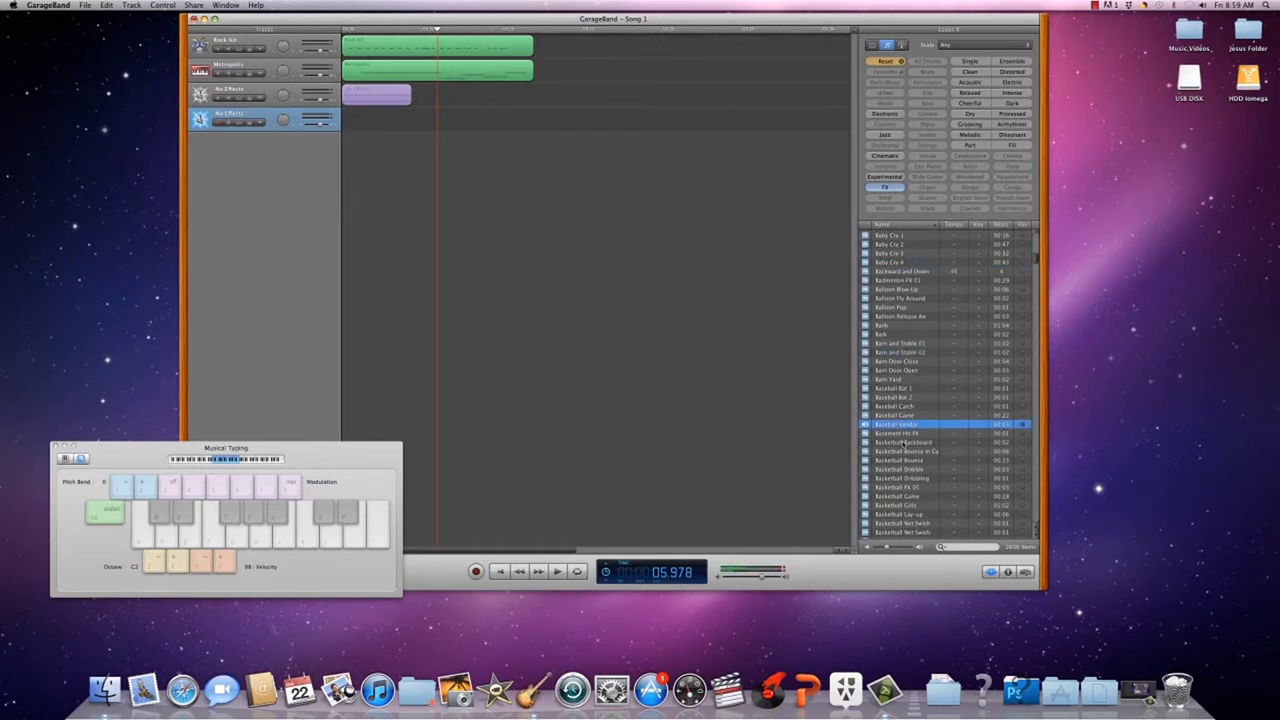
click(903, 442)
click(902, 451)
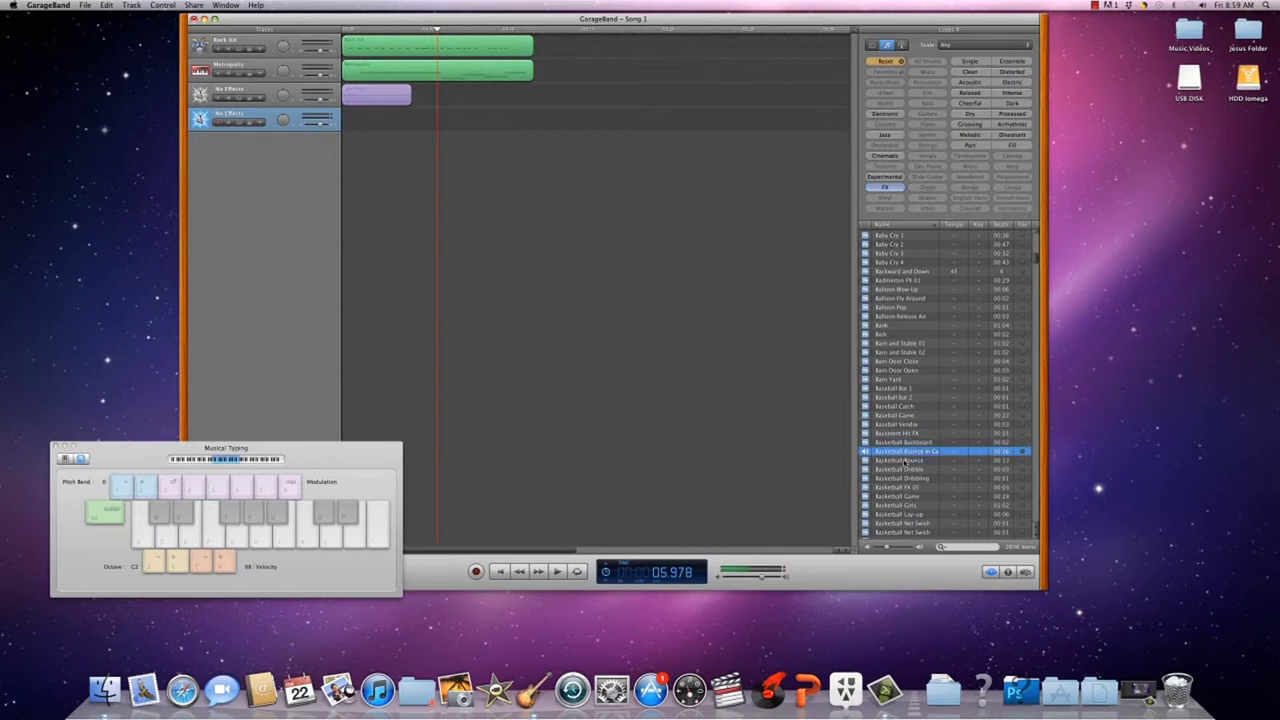
click(900, 460)
click(898, 469)
click(895, 478)
click(895, 487)
click(897, 496)
click(900, 505)
Preview Bell Church, then narrow to Electronic FX loops and audition Noise Filter.
scroll(892, 490, down, 5)
scroll(888, 489, down, 3)
click(893, 477)
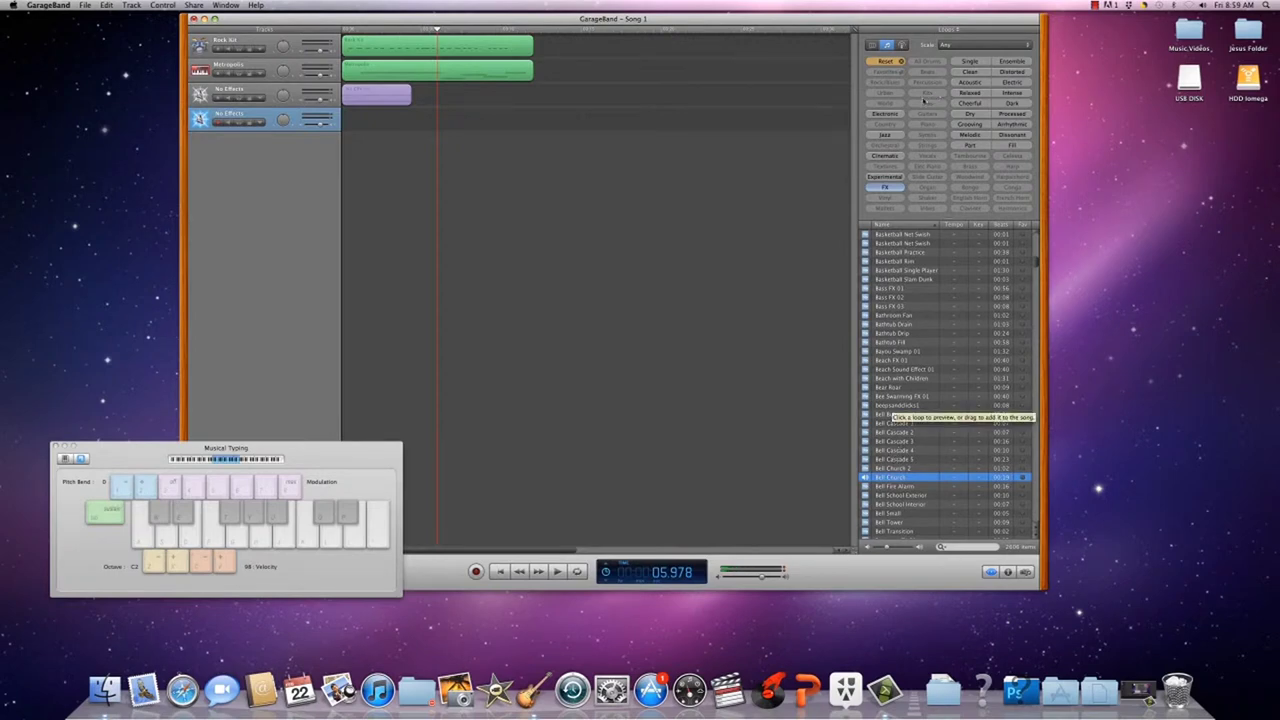
click(886, 114)
click(906, 287)
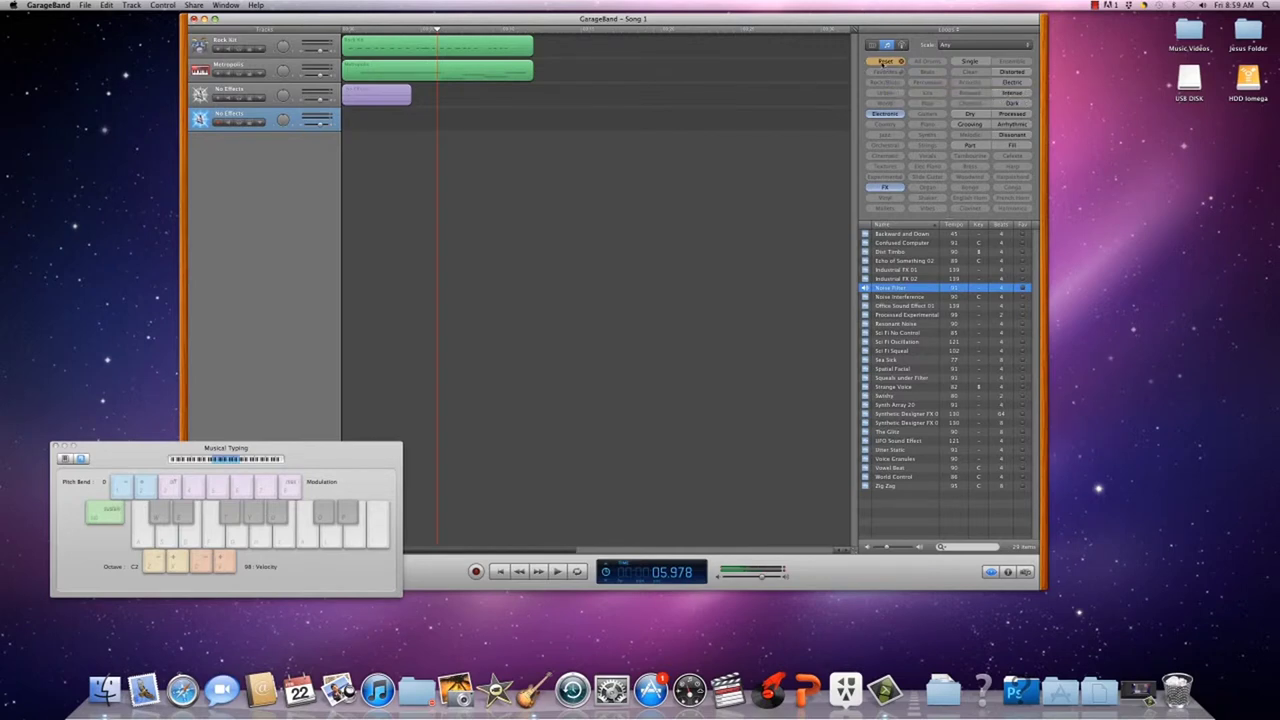
Reset the keywords and preview piano loops like Emotional Piano 05, Pop Piano 05 and Digital Piano Loop 18.
click(885, 61)
click(933, 124)
click(906, 314)
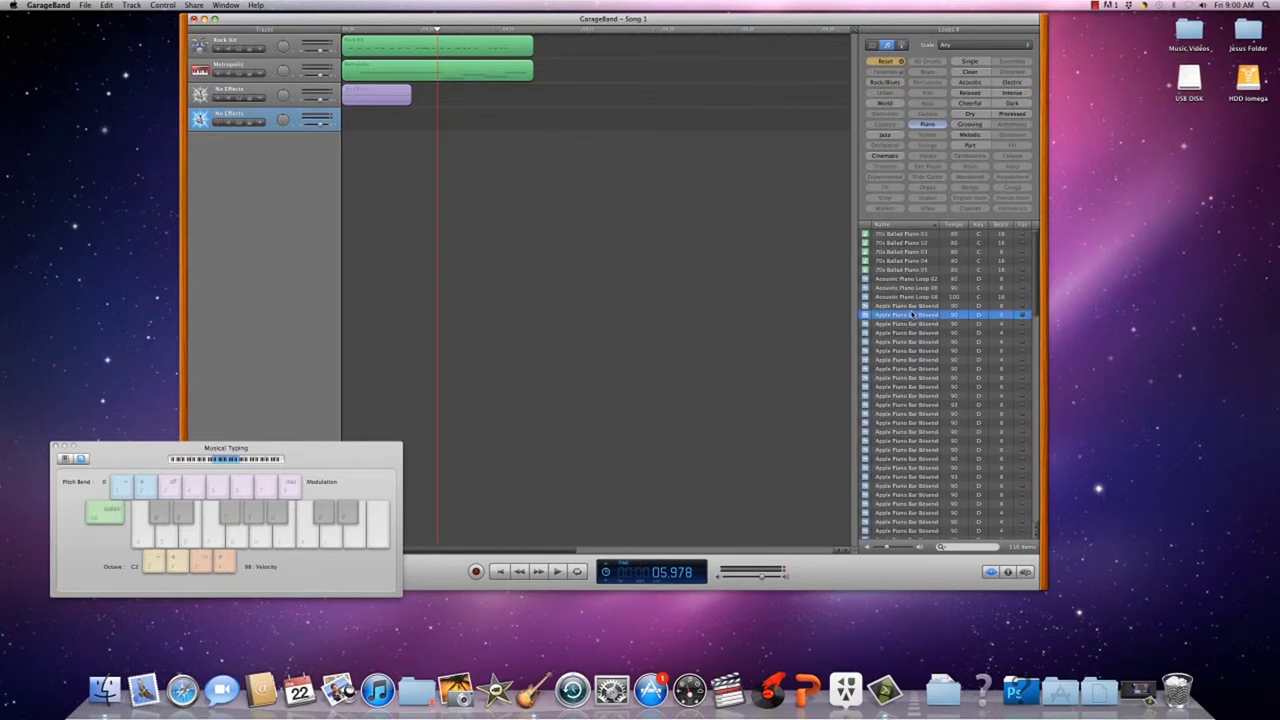
scroll(903, 358, down, 5)
scroll(903, 360, down, 10)
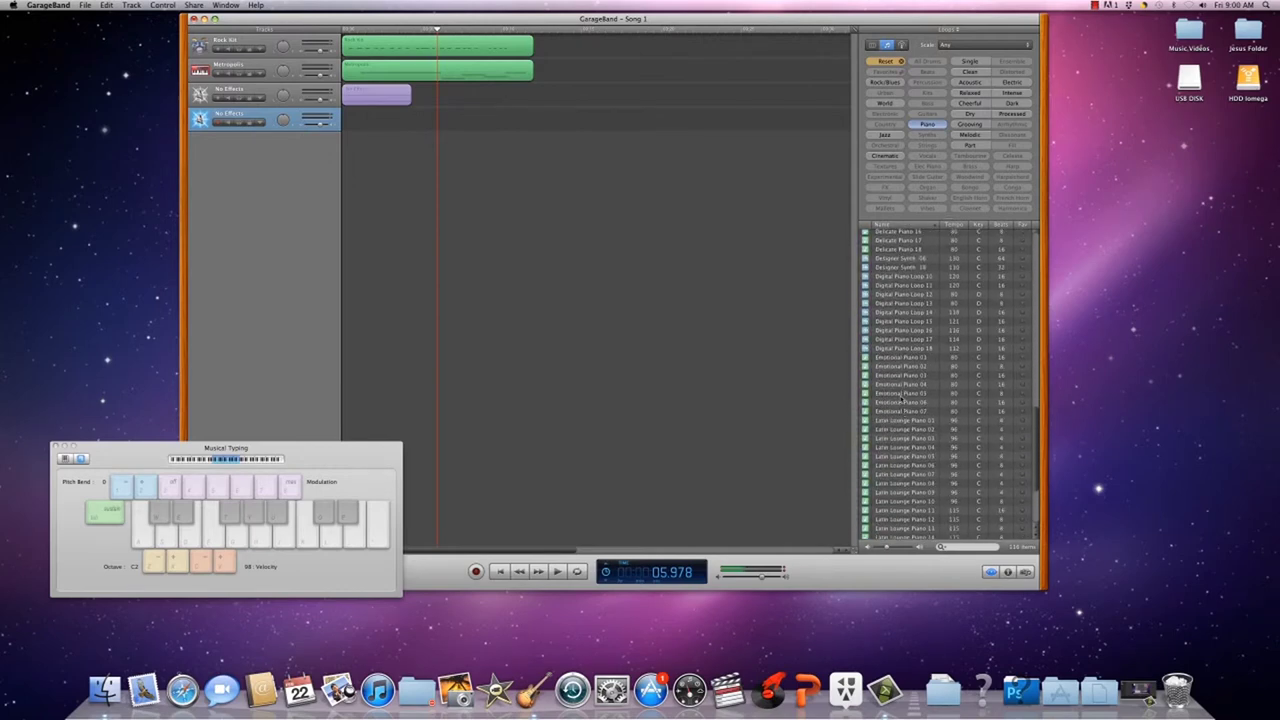
click(902, 394)
scroll(903, 405, down, 4)
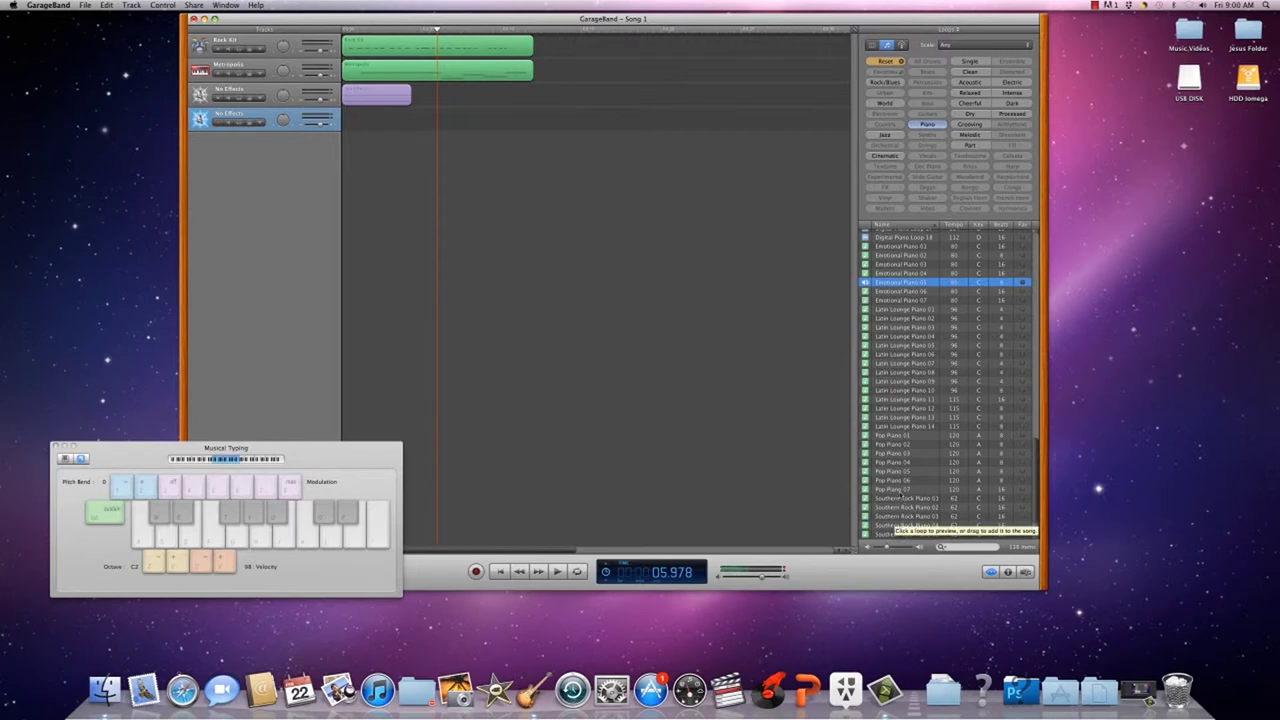
click(897, 473)
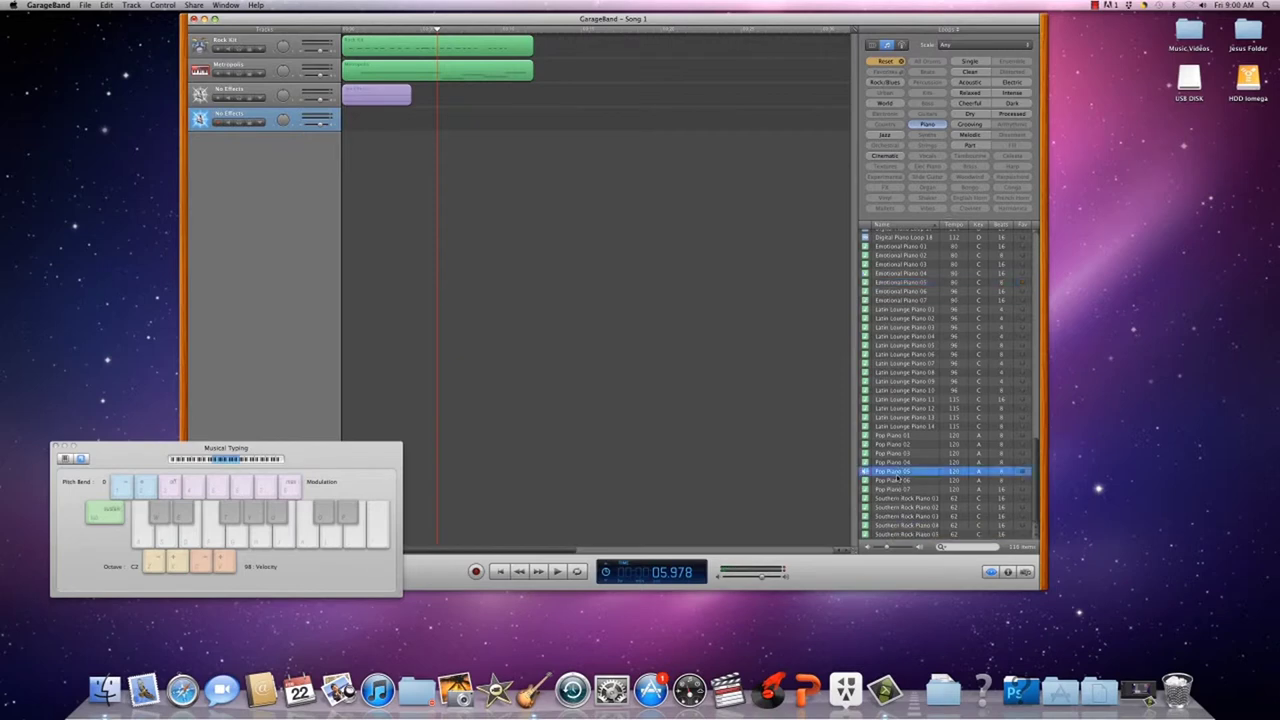
click(893, 391)
scroll(905, 310, up, 2)
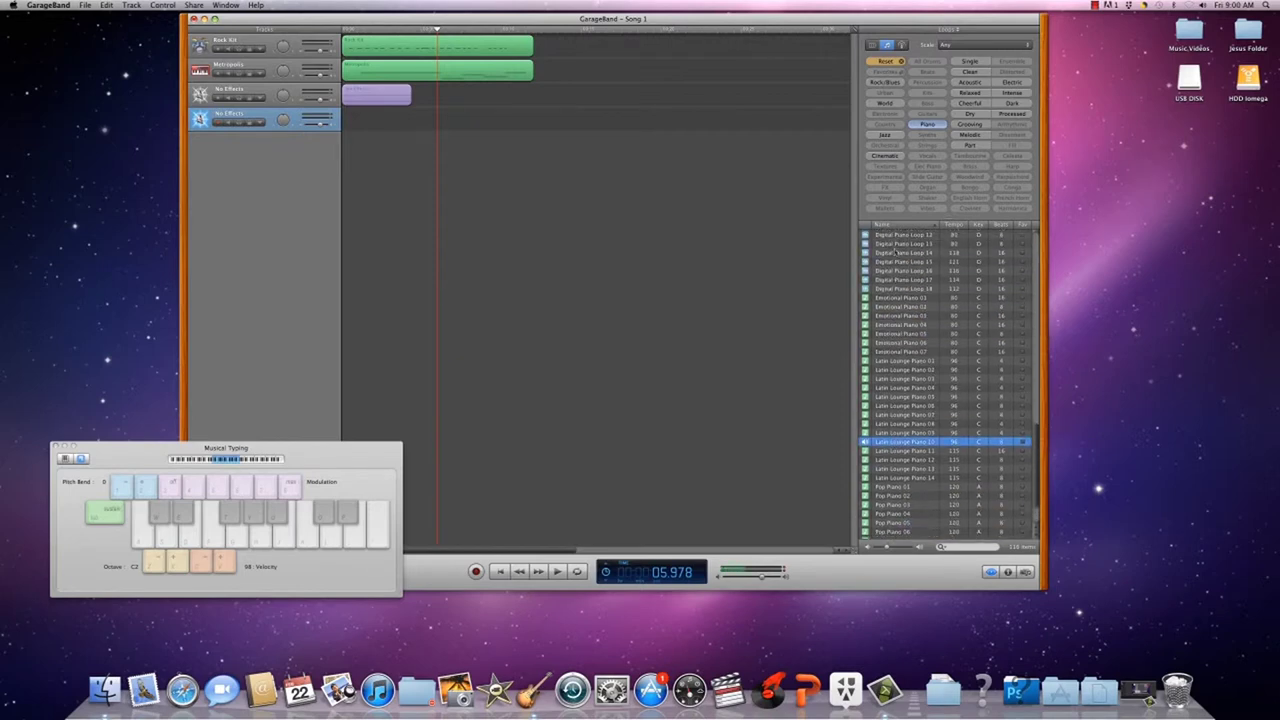
click(900, 289)
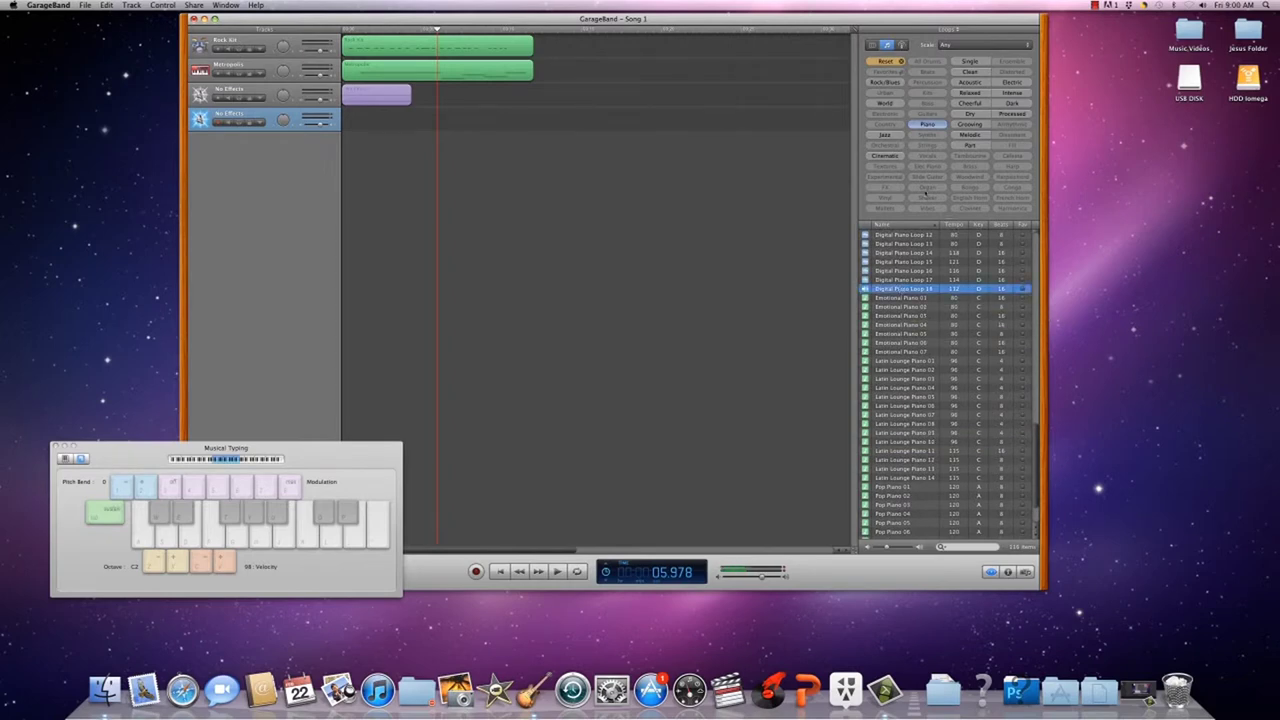
Preview Vibraphone Loop 06 under Vibes, then an Acoustic Double Bass loop under Bass.
click(886, 62)
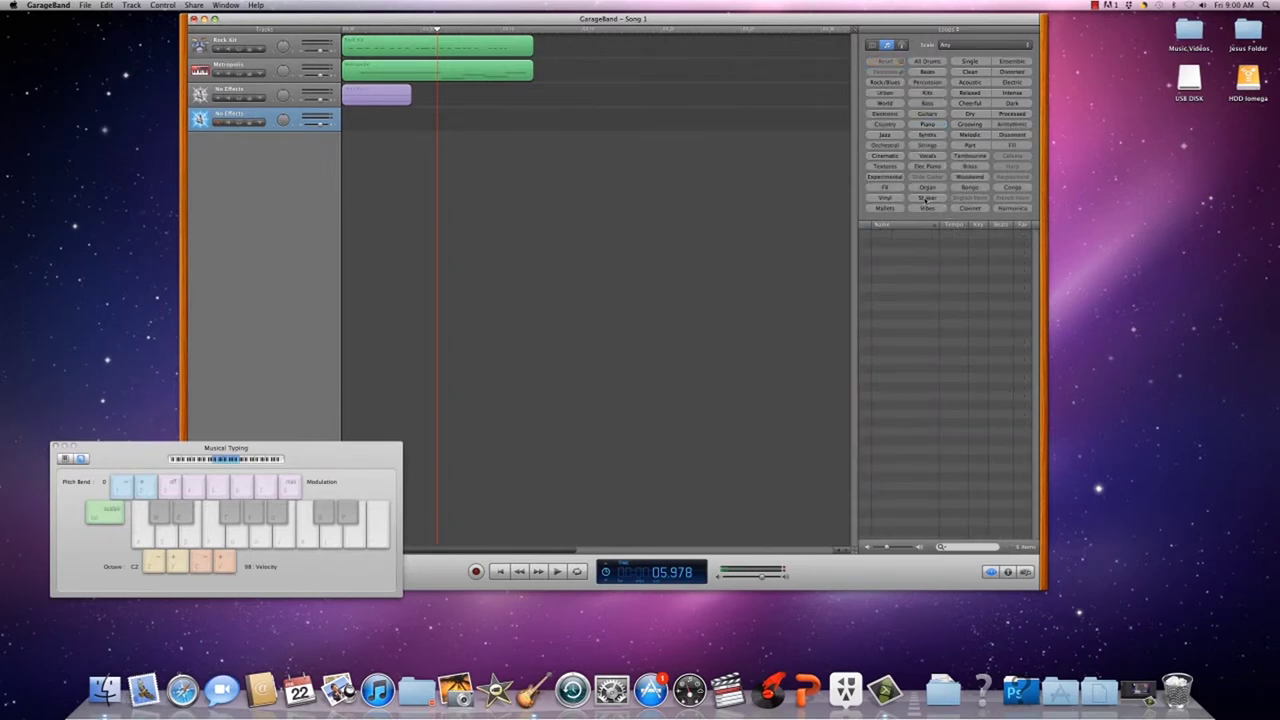
click(925, 209)
click(900, 289)
scroll(900, 432, down, 2)
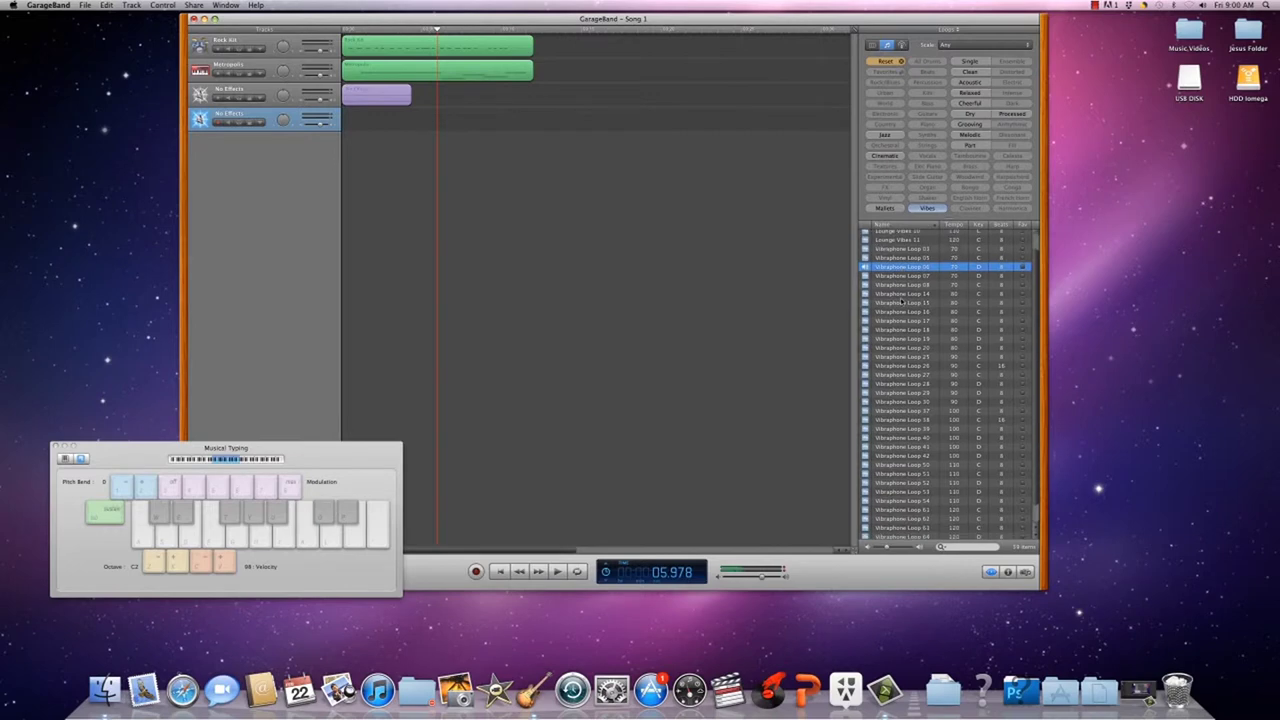
scroll(900, 432, up, 3)
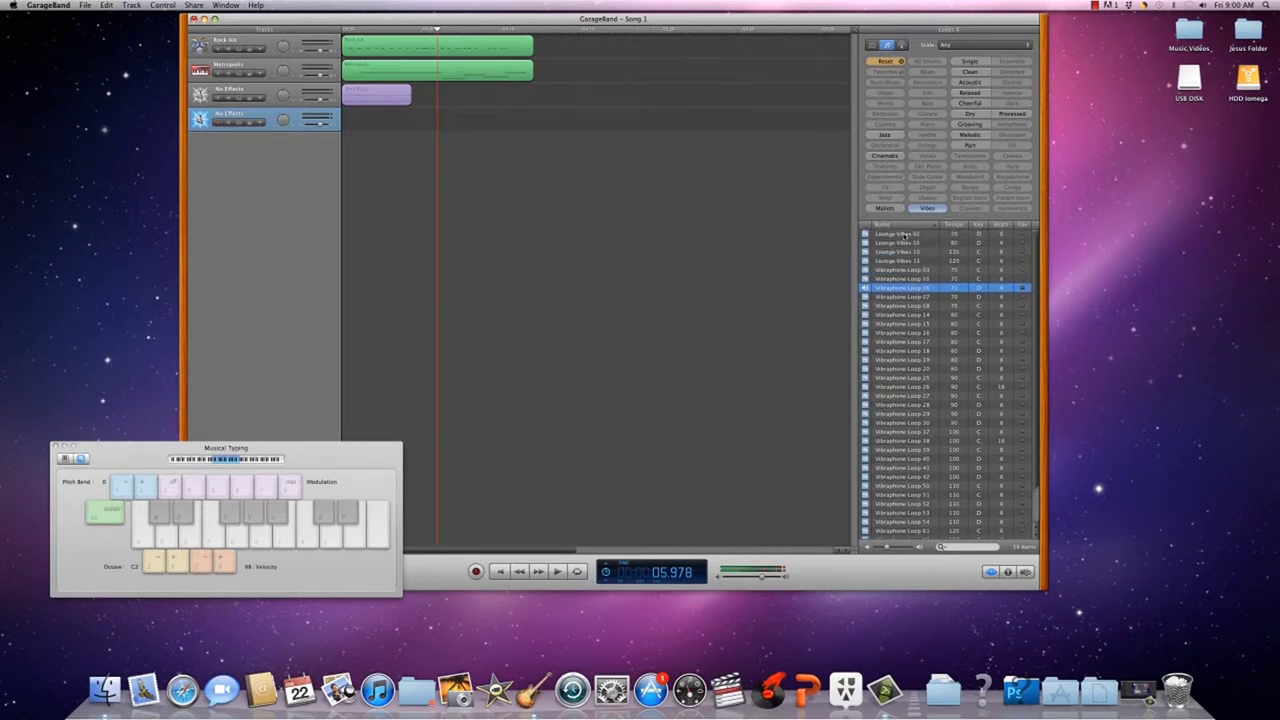
click(885, 61)
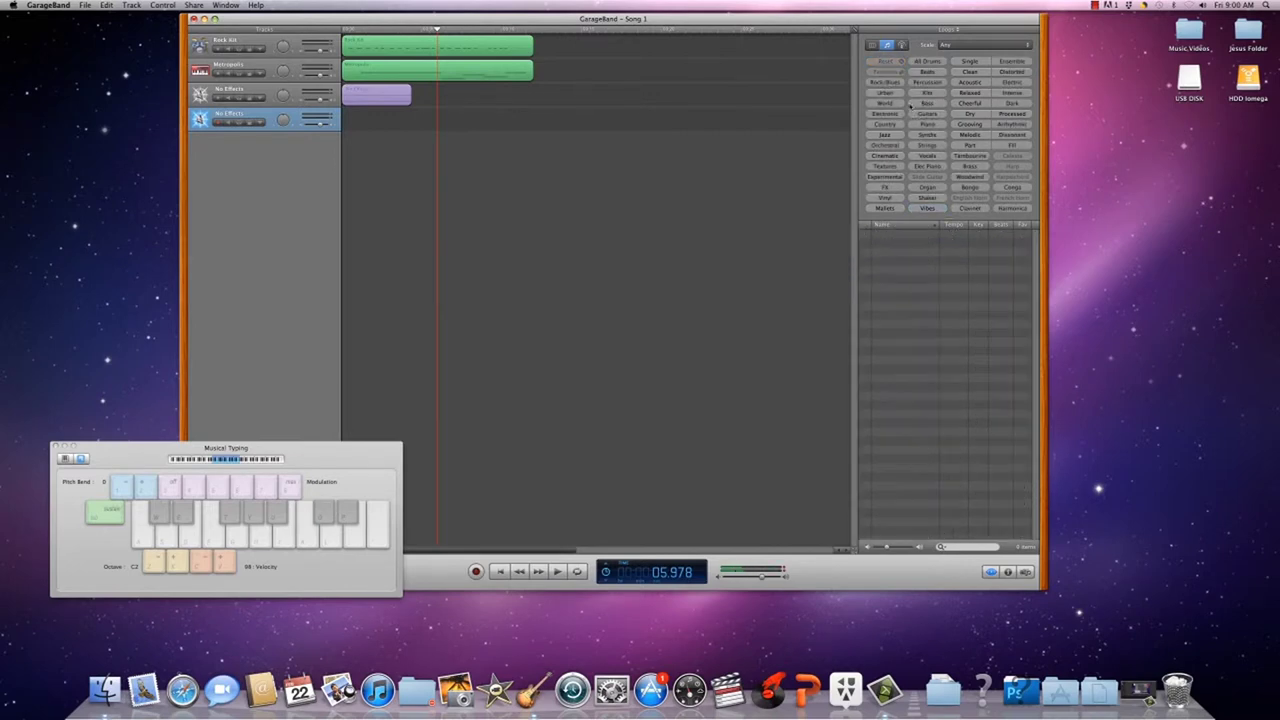
click(927, 103)
click(900, 288)
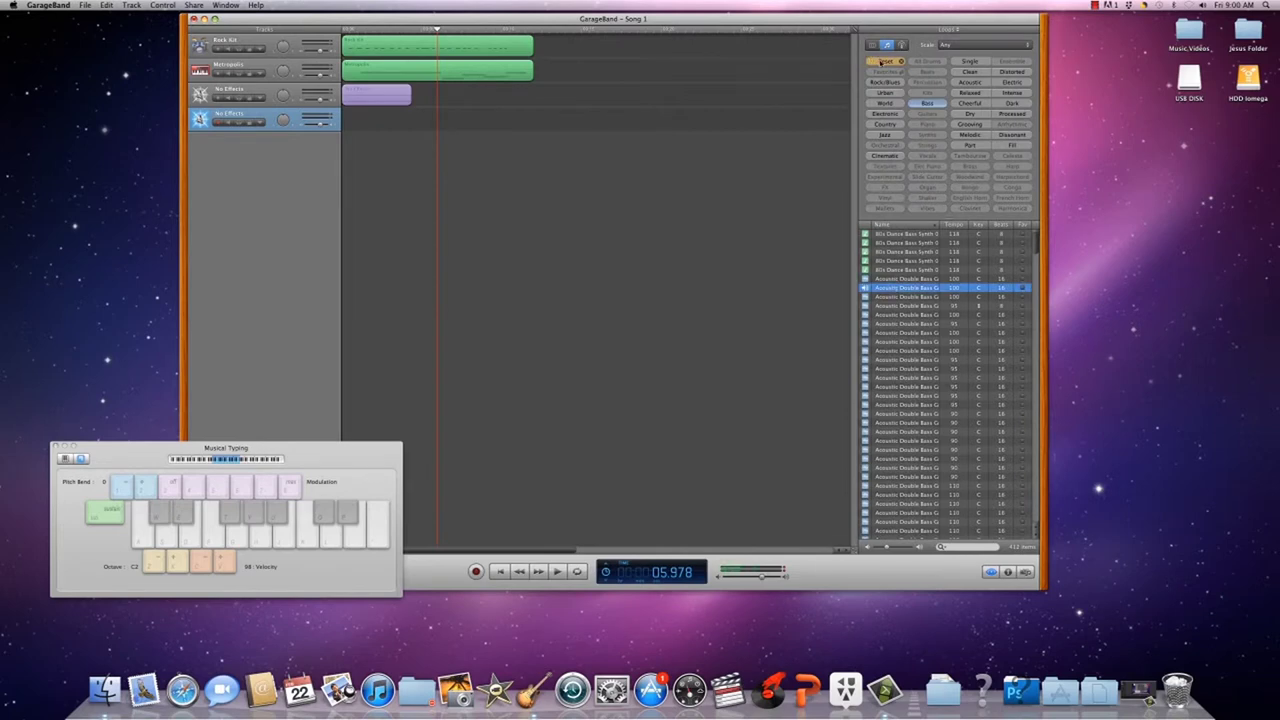
Preview Vocals loops such as 'Music', 'Ooh' and Robotic 1 2 3 4, then reset the keywords.
click(884, 61)
click(927, 156)
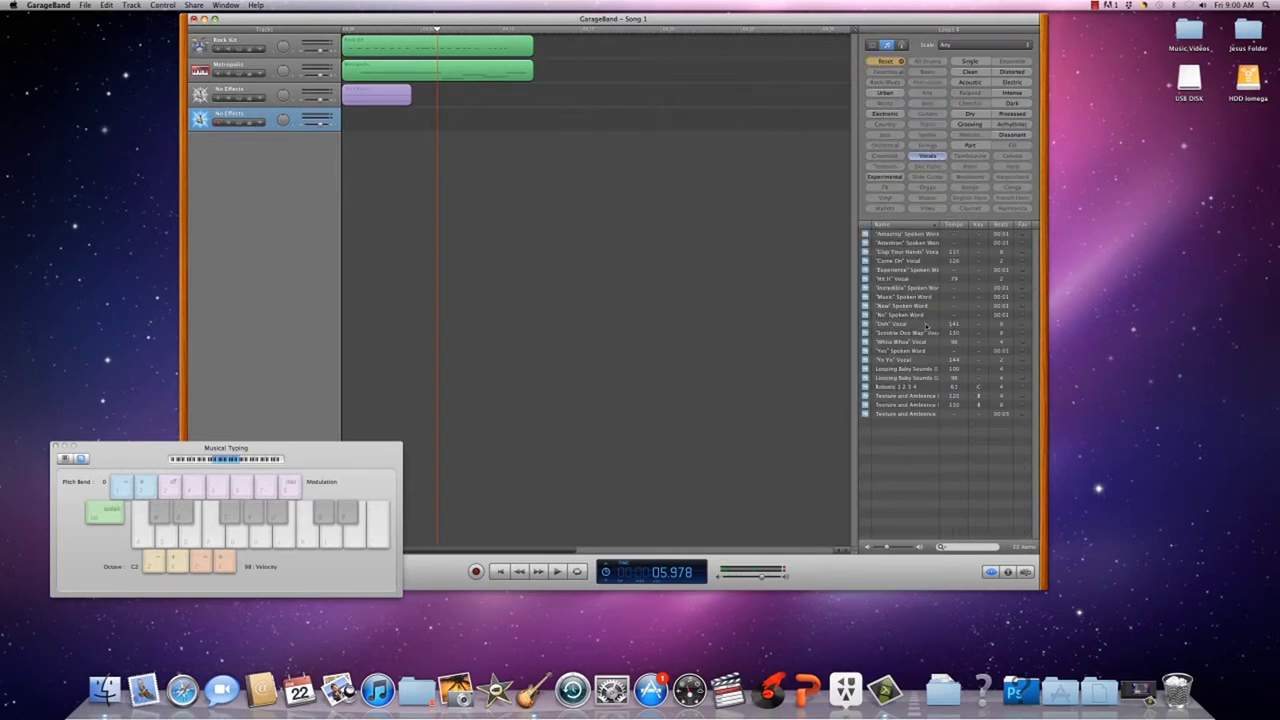
click(901, 298)
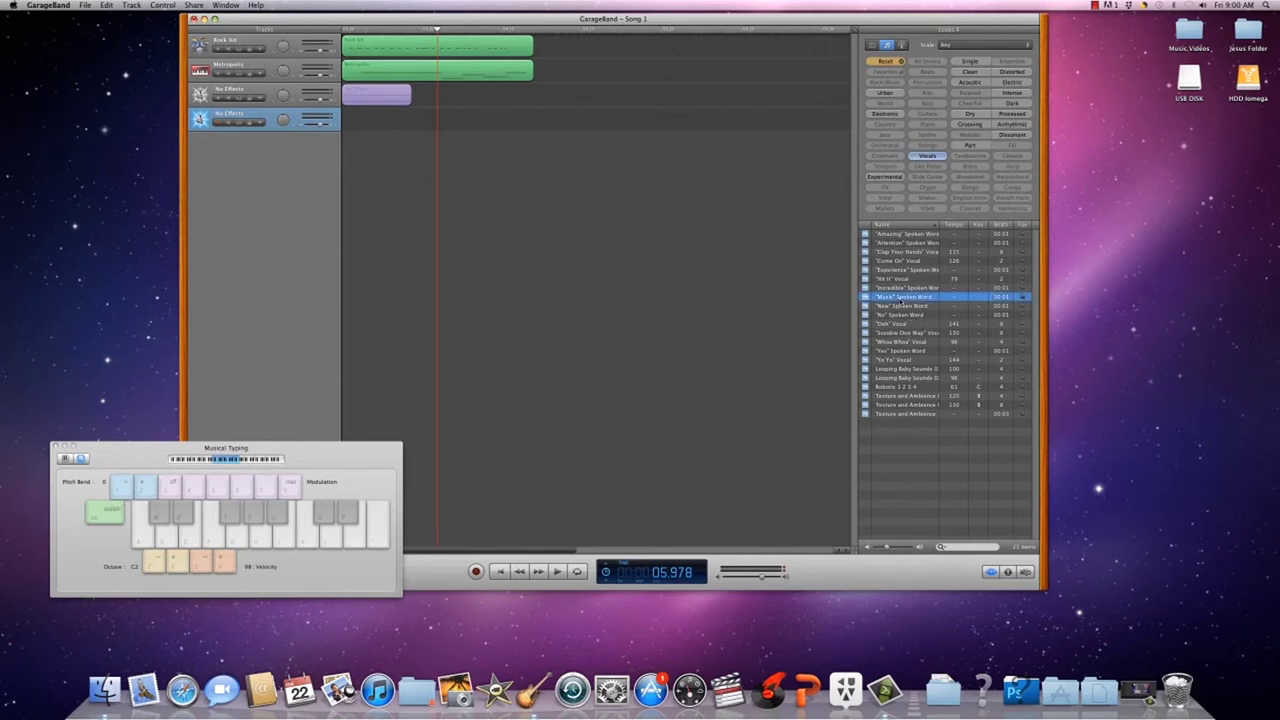
click(904, 325)
click(903, 332)
click(903, 350)
click(903, 359)
click(903, 386)
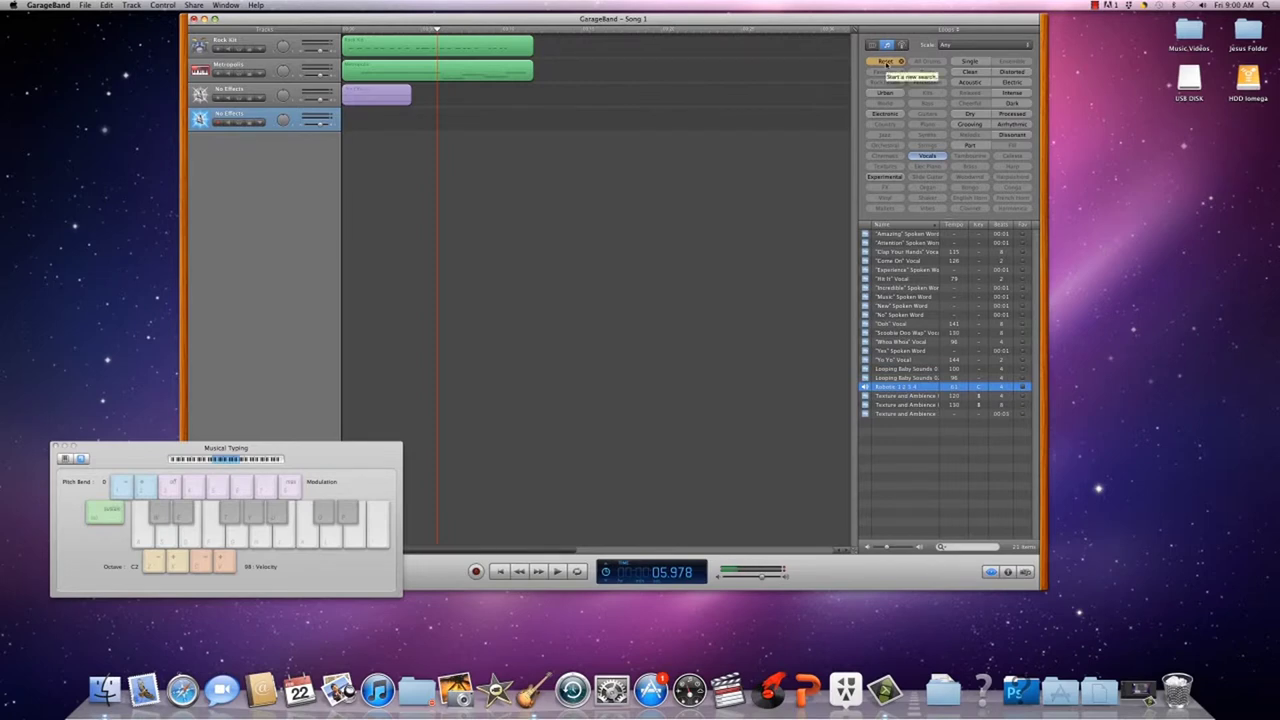
click(888, 66)
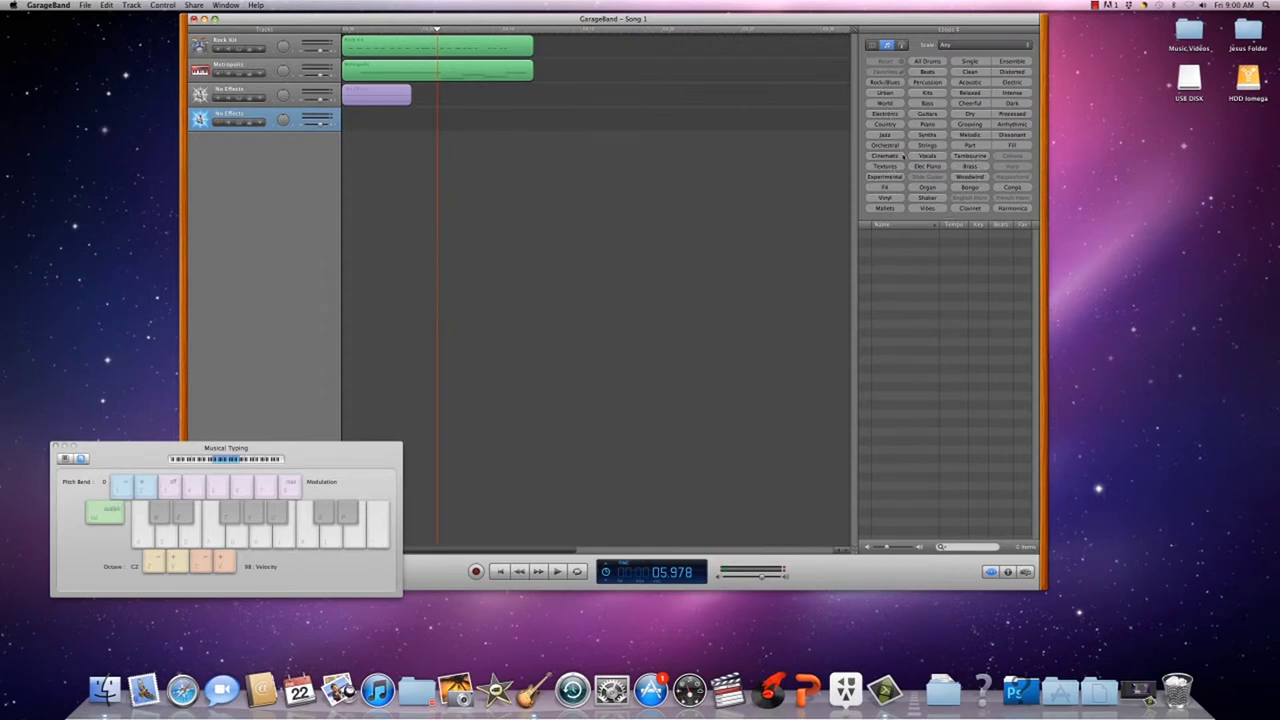
Preview Beats loops and drag Club Dance Beat 062 into the timeline as a new track.
click(928, 72)
scroll(908, 380, down, 10)
click(903, 380)
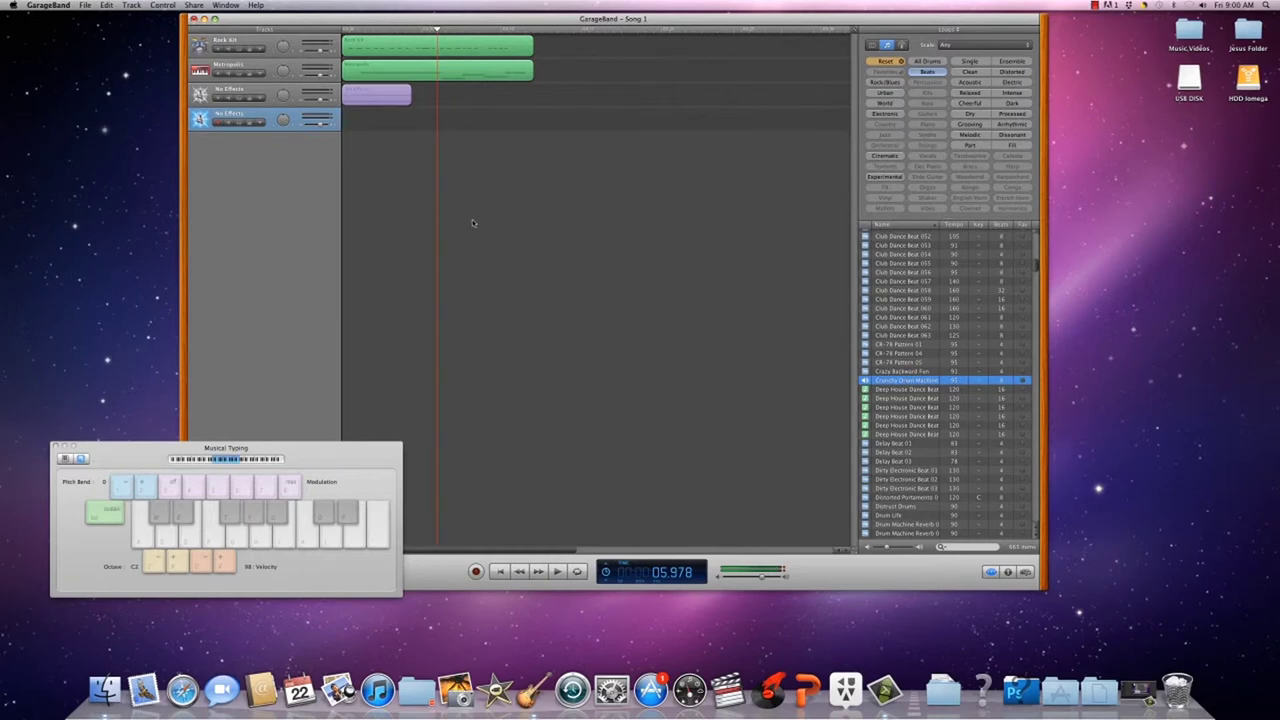
click(920, 389)
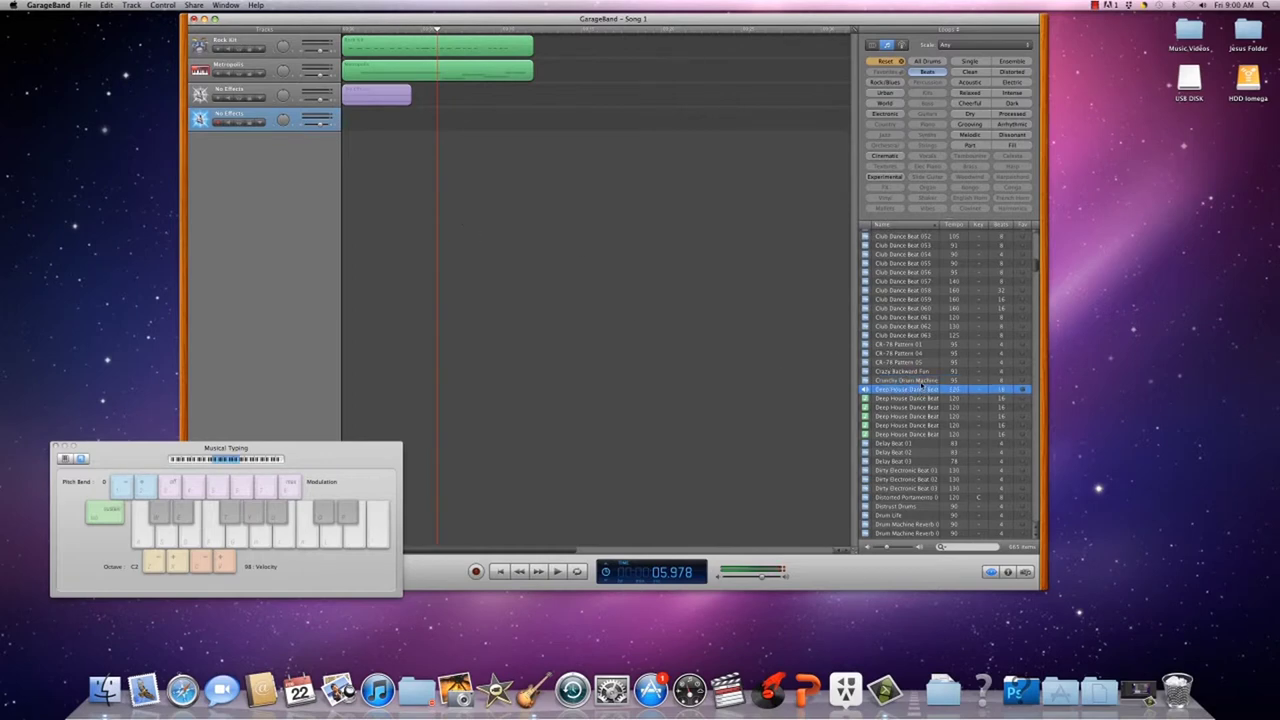
key(Up)
key(Up)
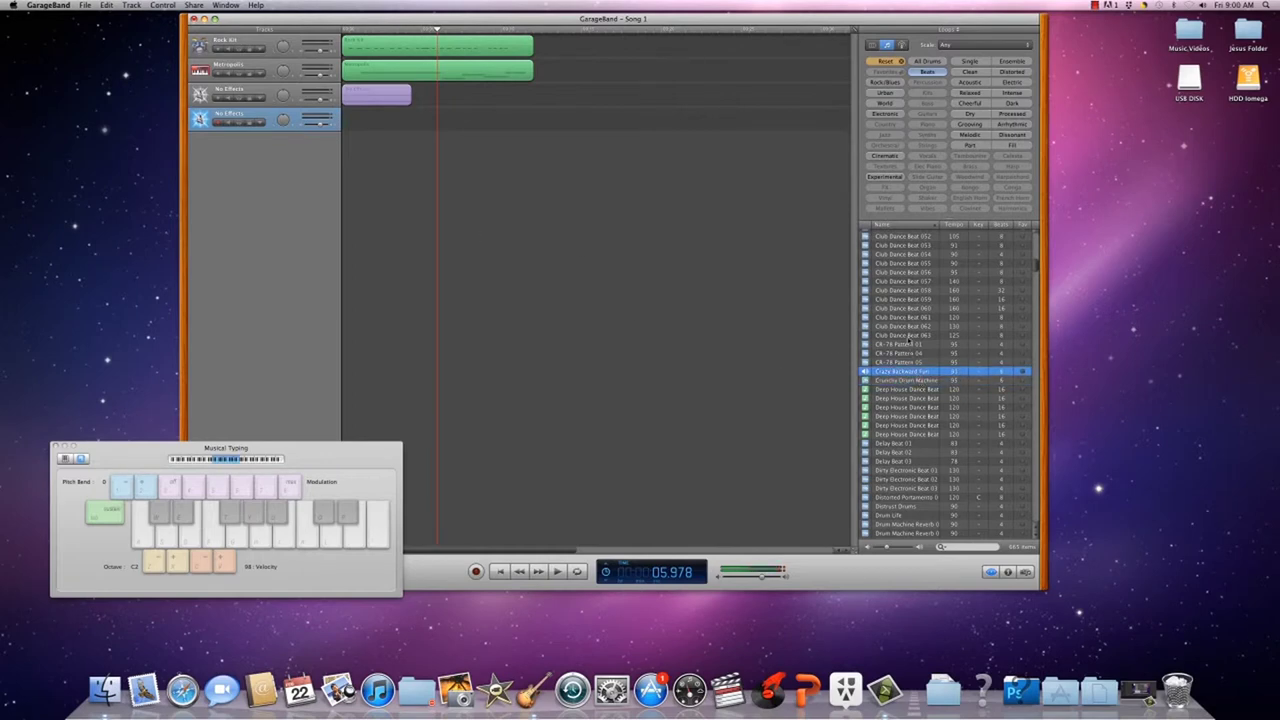
click(907, 337)
click(909, 328)
drag(909, 328, 336, 158)
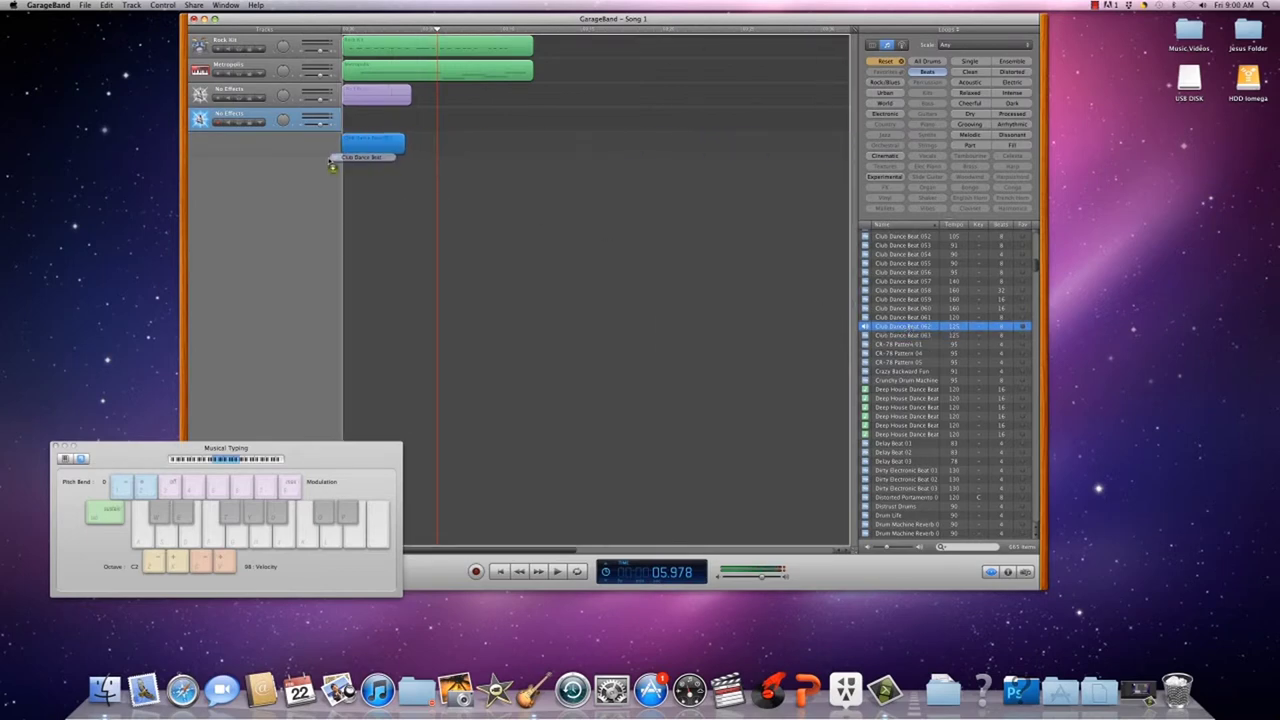
key(Return)
click(267, 46)
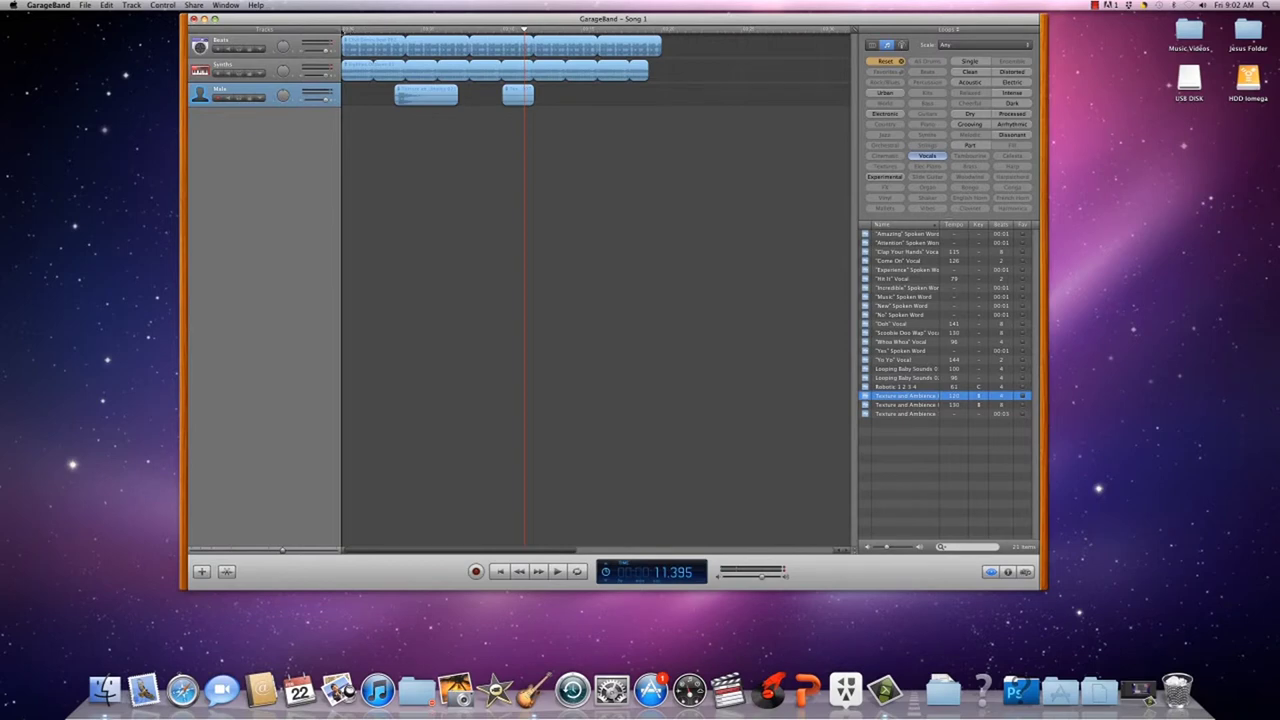
Play the song from the start and copy the first Male vocal region further along the track.
click(344, 31)
key(space)
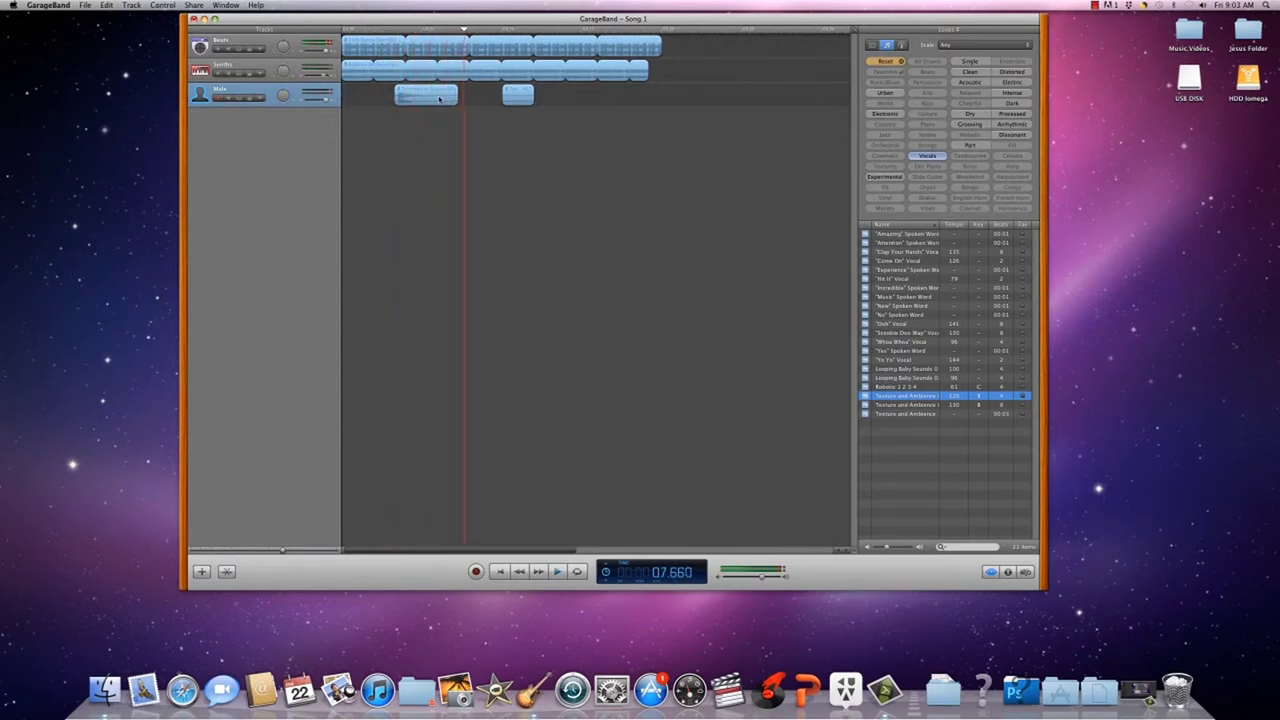
drag(434, 100, 482, 100)
click(393, 30)
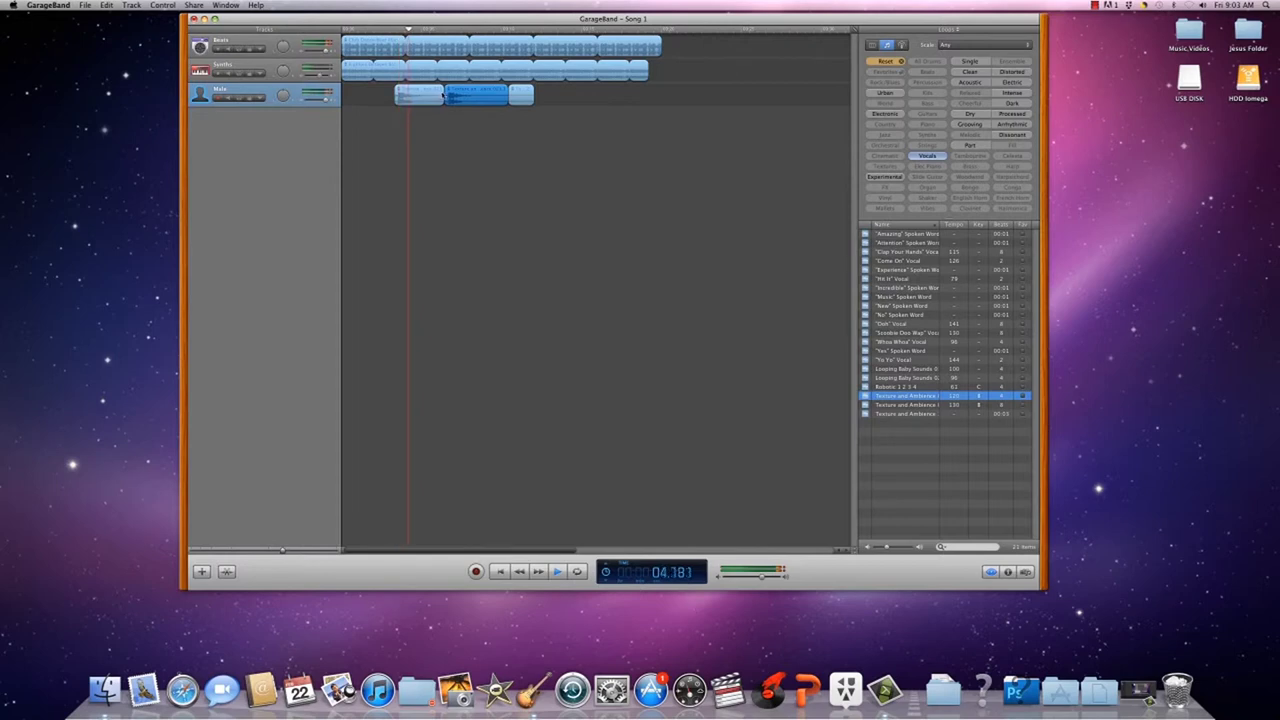
Trim the Male vocal region's end, loop it into a brief repeat and trim that repeat.
double_click(480, 103)
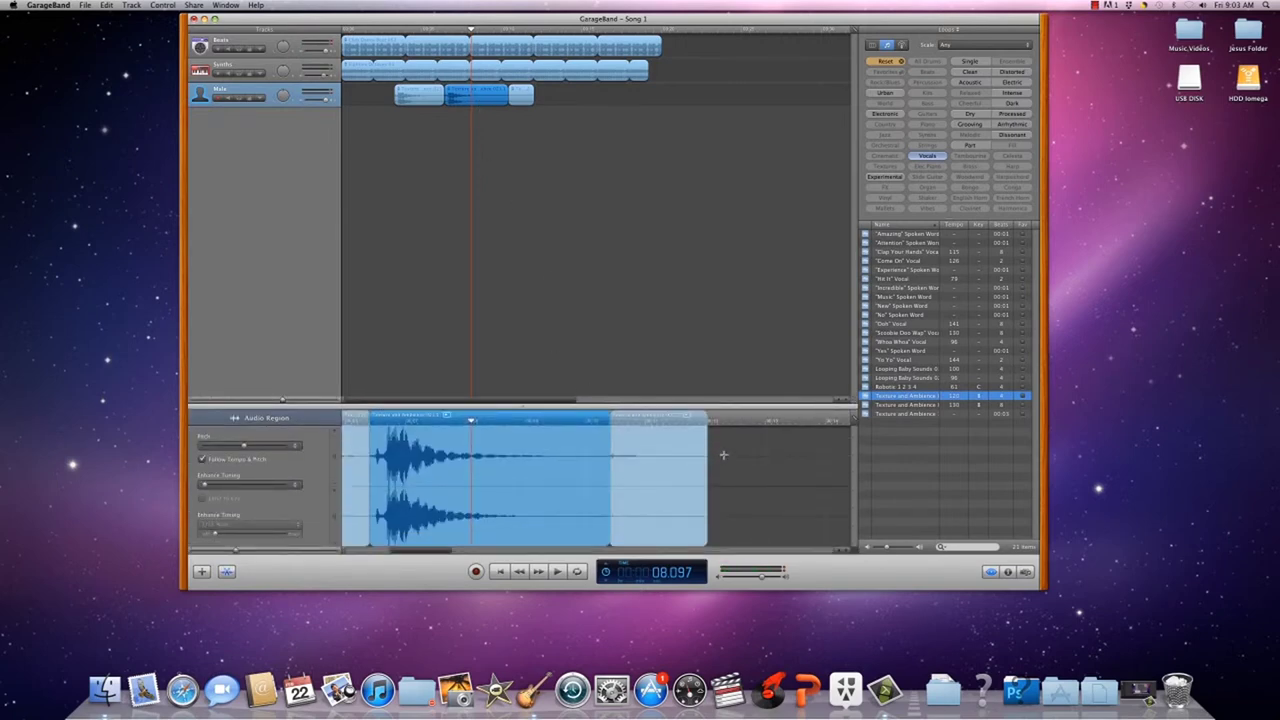
drag(650, 471, 412, 473)
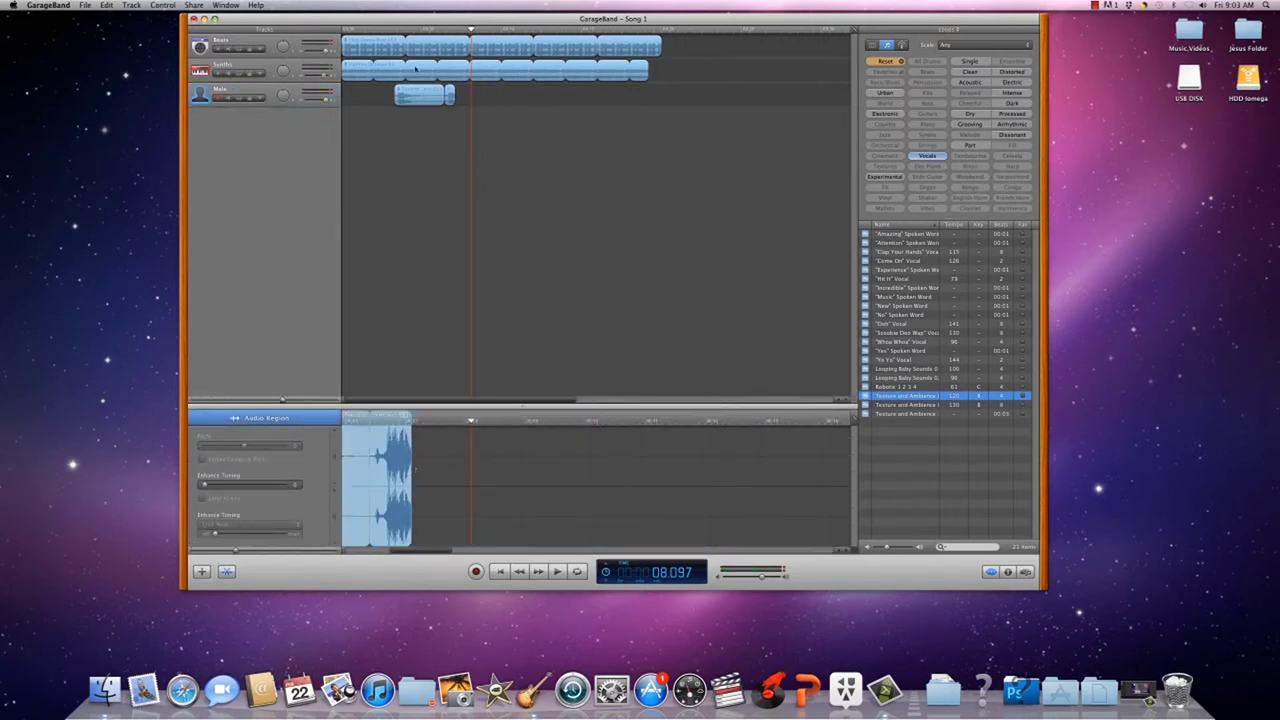
drag(450, 100, 470, 108)
drag(421, 443, 437, 437)
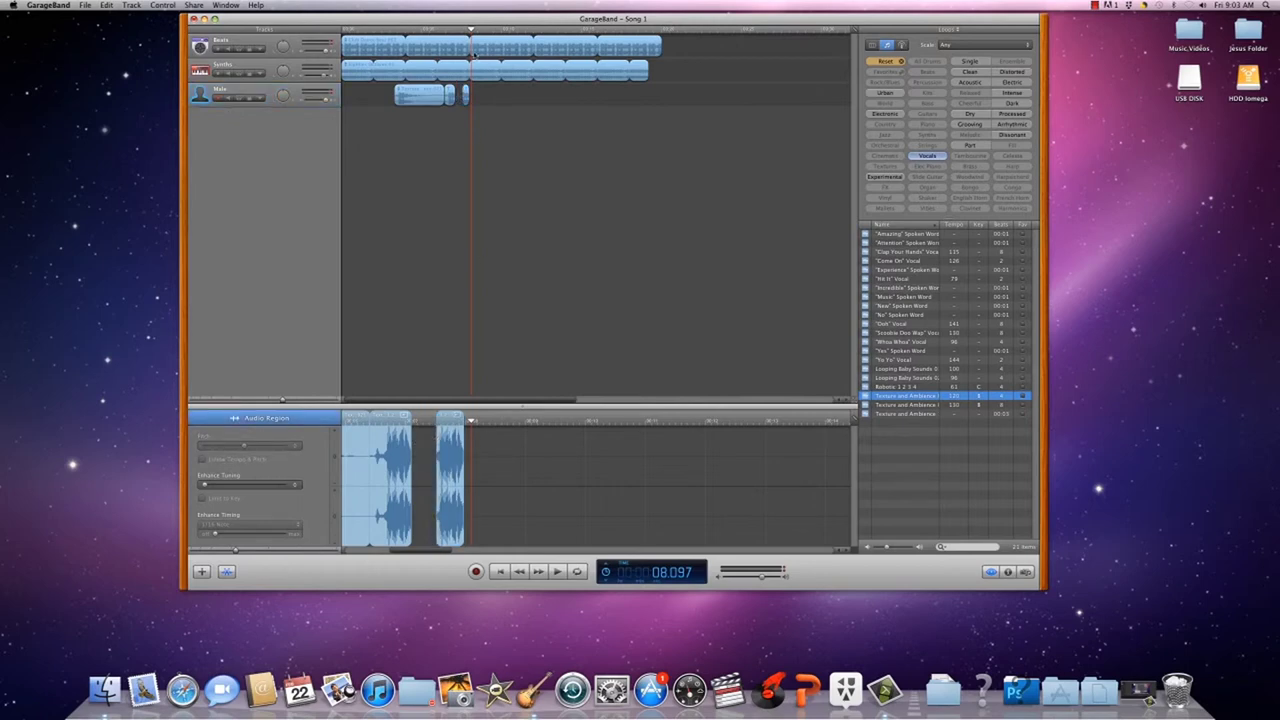
drag(465, 92, 459, 92)
Play back from just before the vocal clip to hear the edit, stopping and resuming once.
click(431, 30)
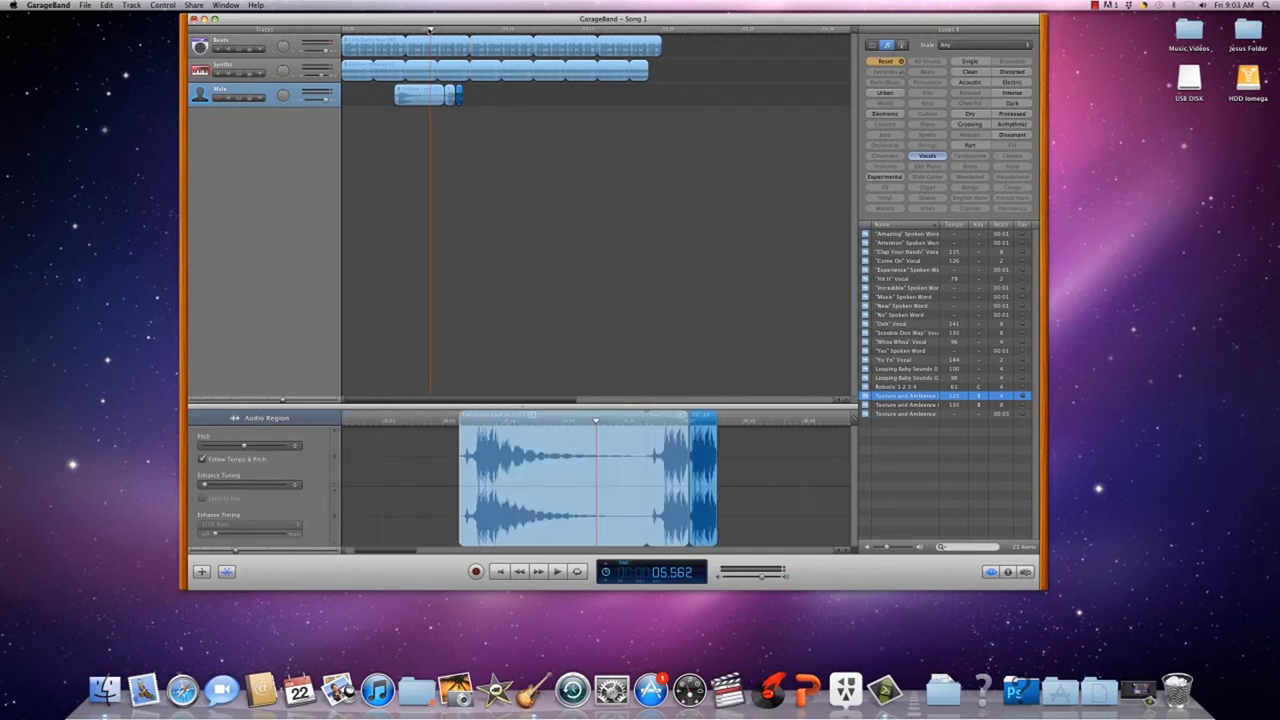
click(393, 30)
key(space)
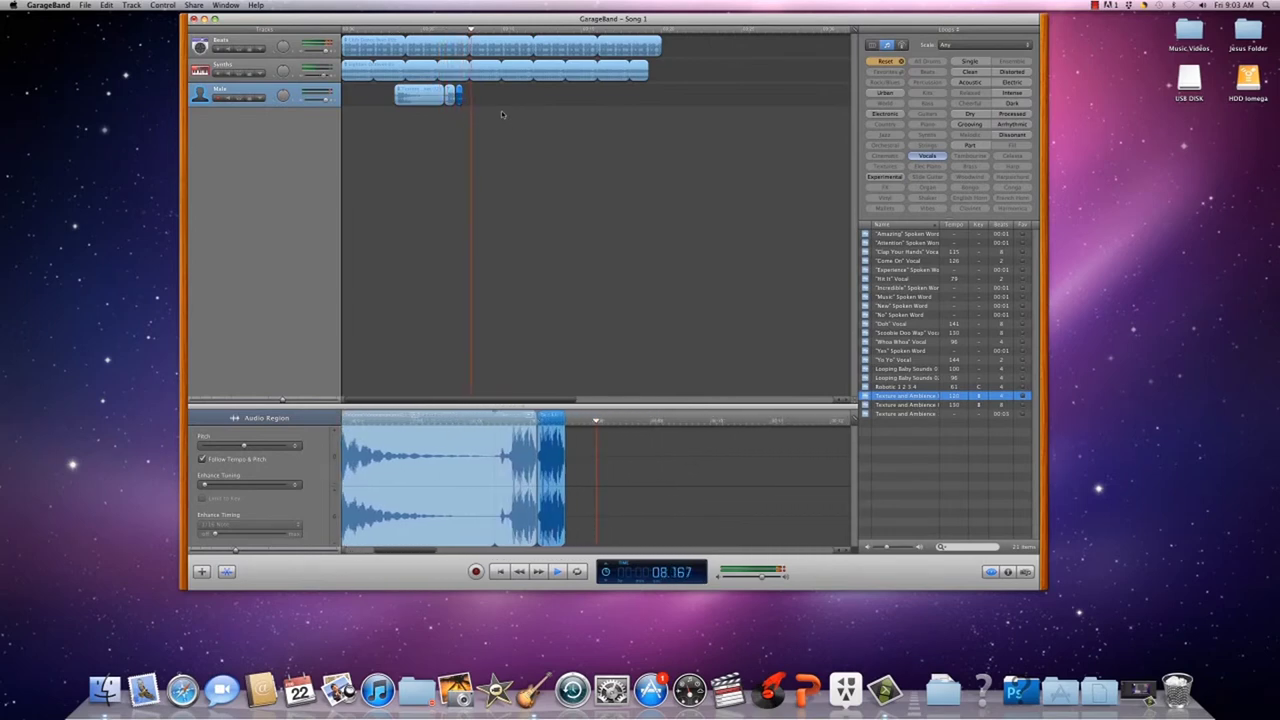
key(space)
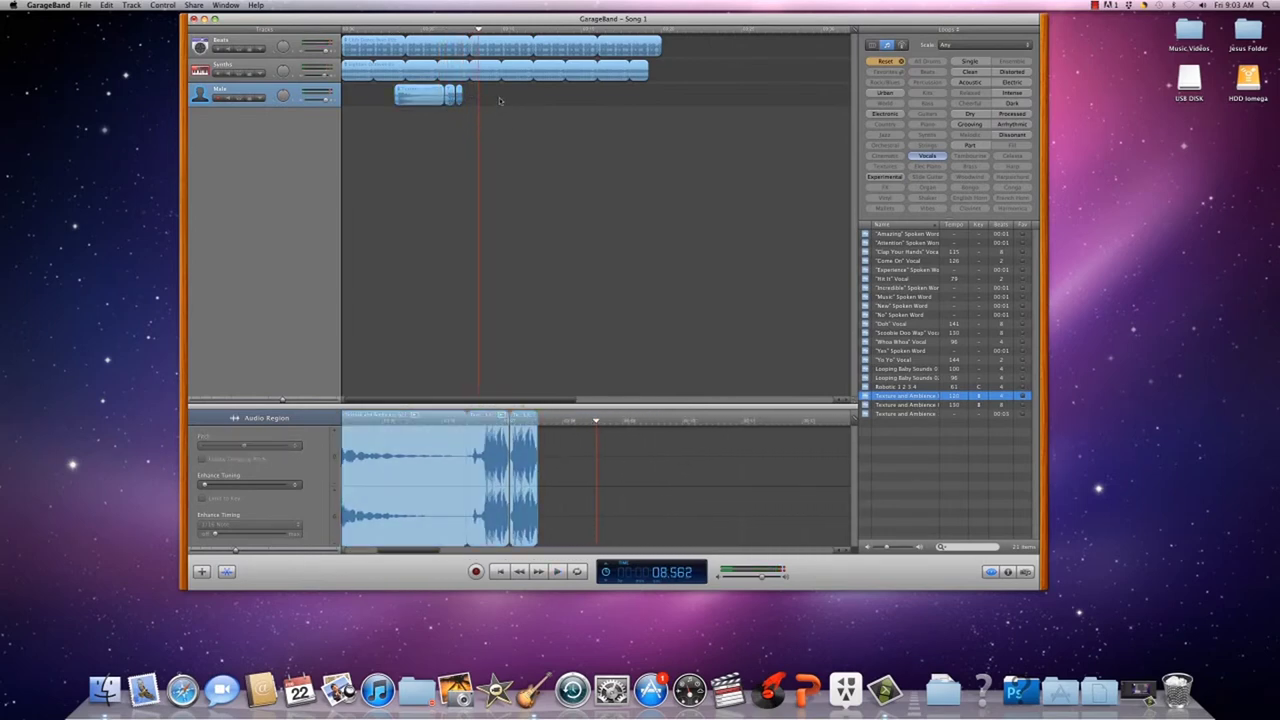
key(space)
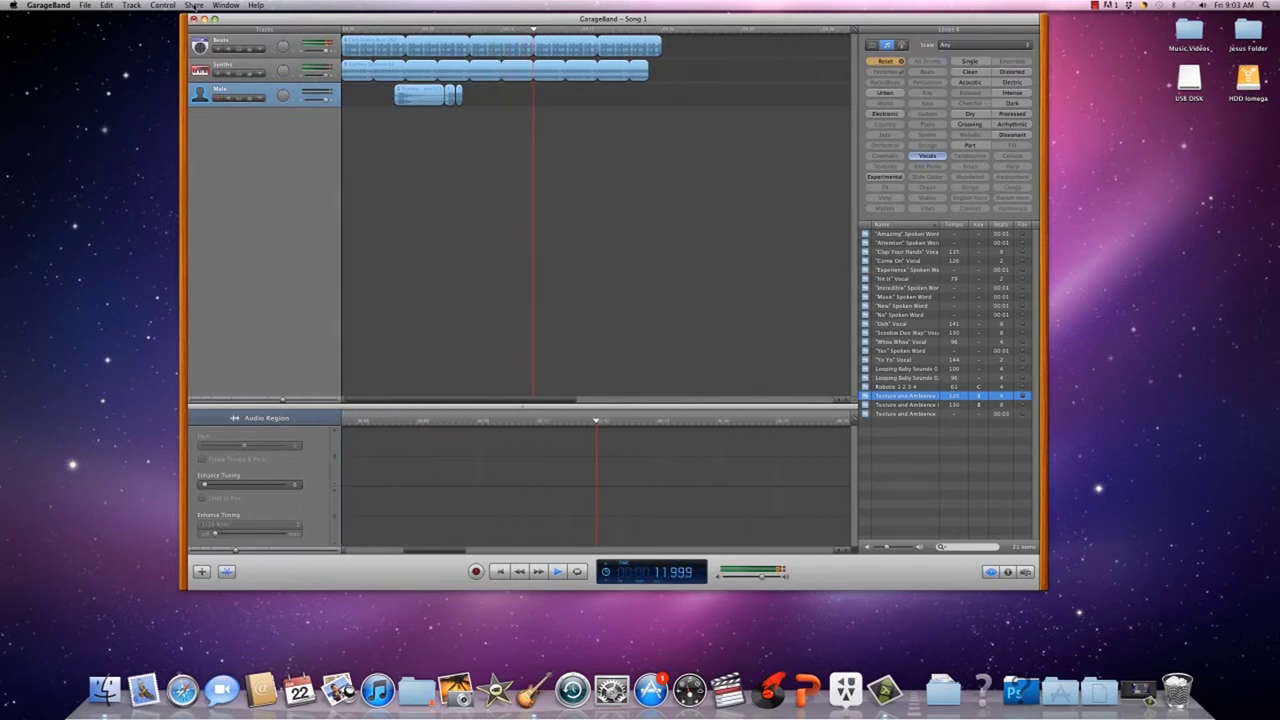
Stop playback and save the song with File > Save.
key(space)
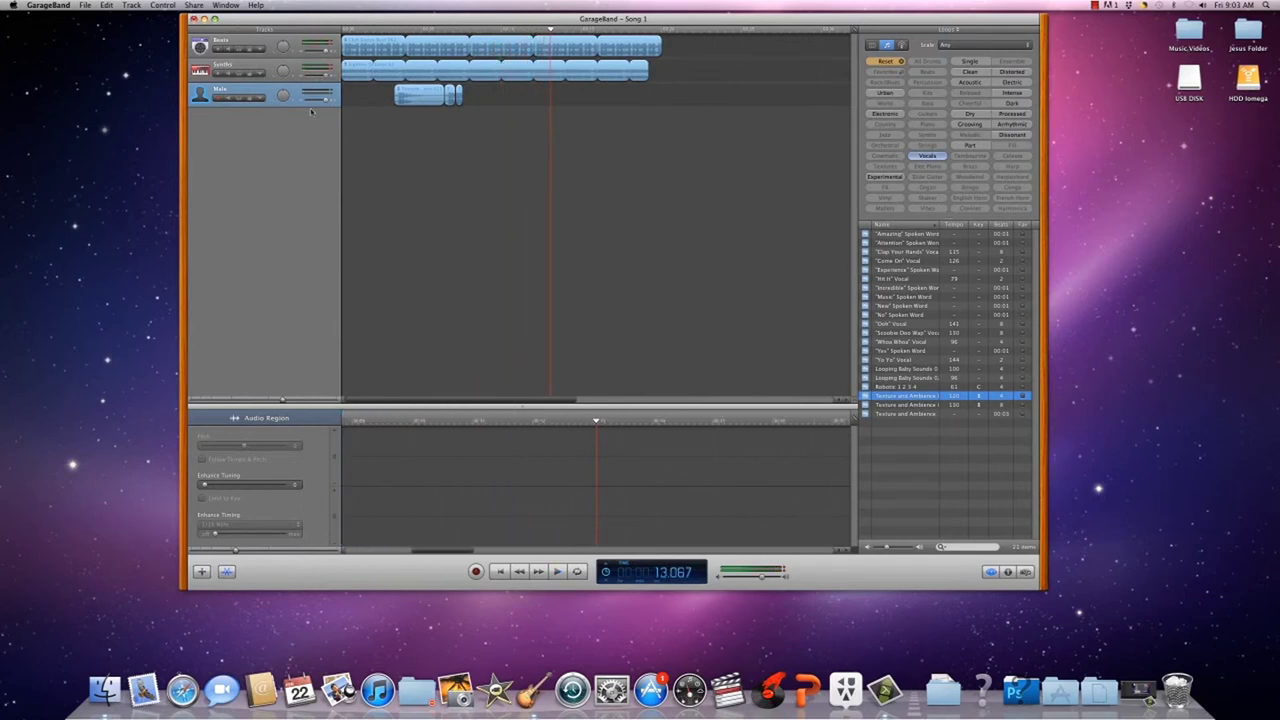
click(84, 5)
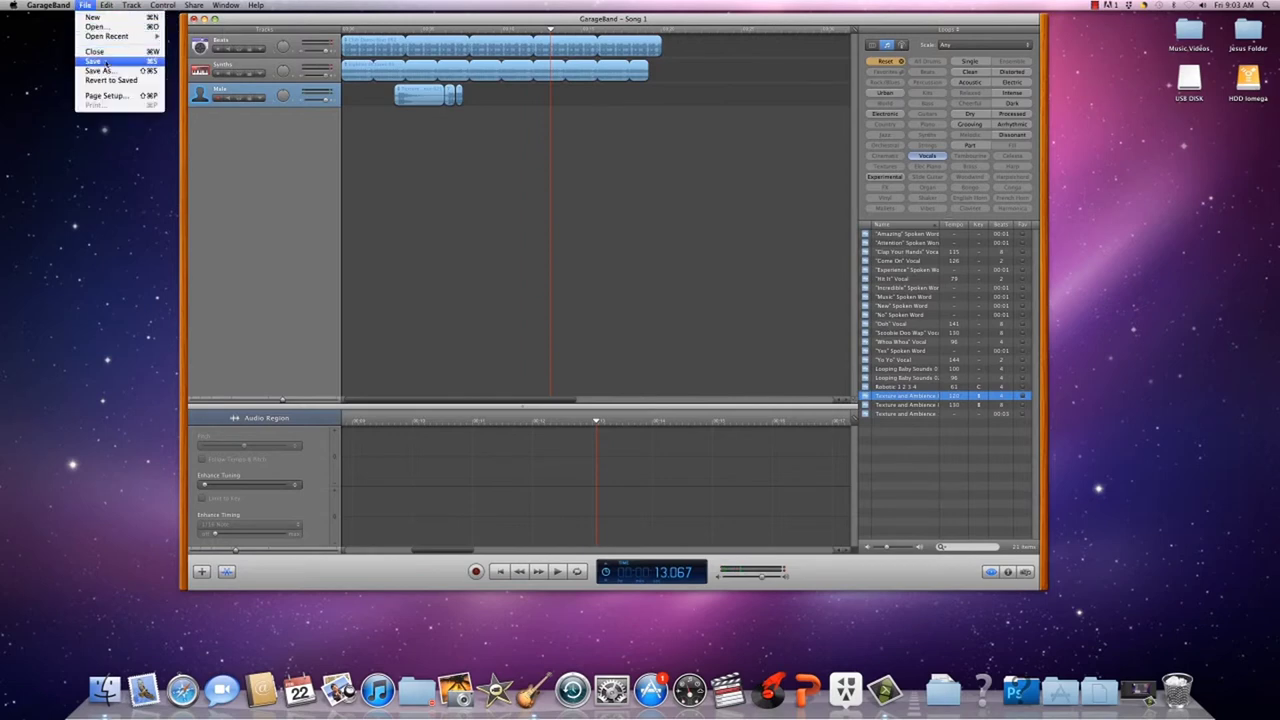
click(106, 64)
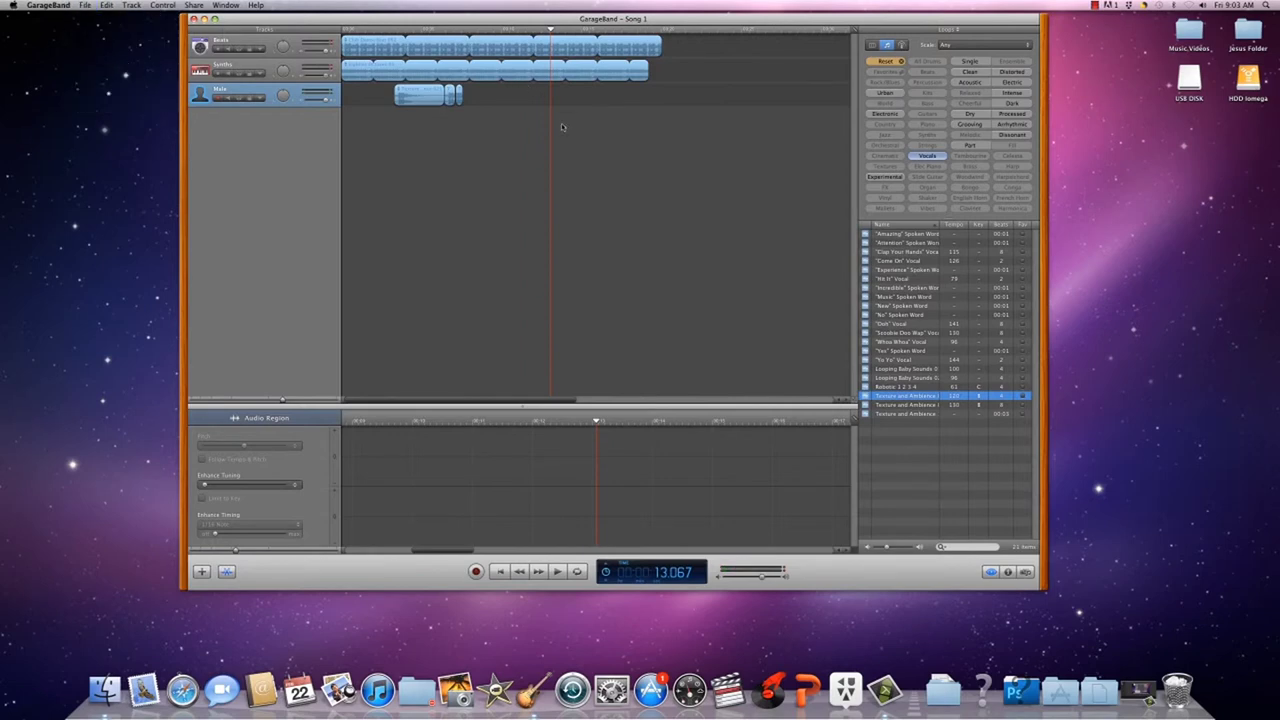
Check the status menu at the right of the menu bar, then bring up the Share menu.
click(1102, 5)
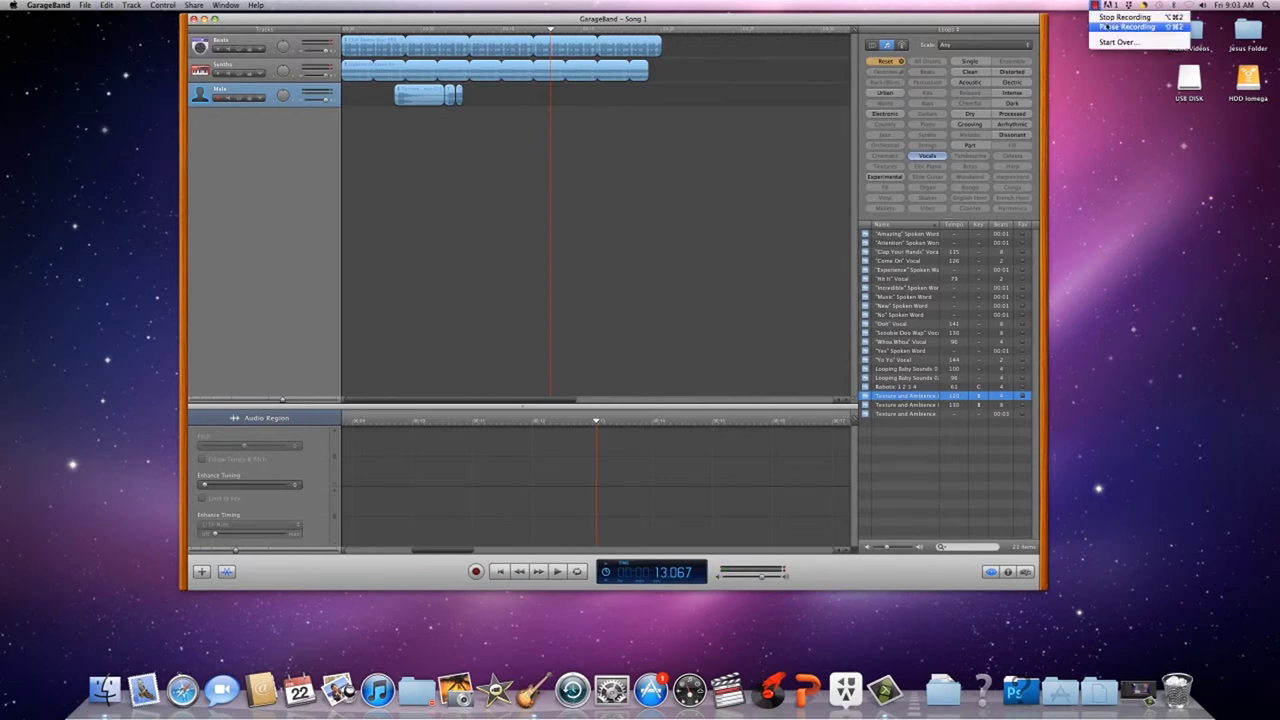
click(1124, 17)
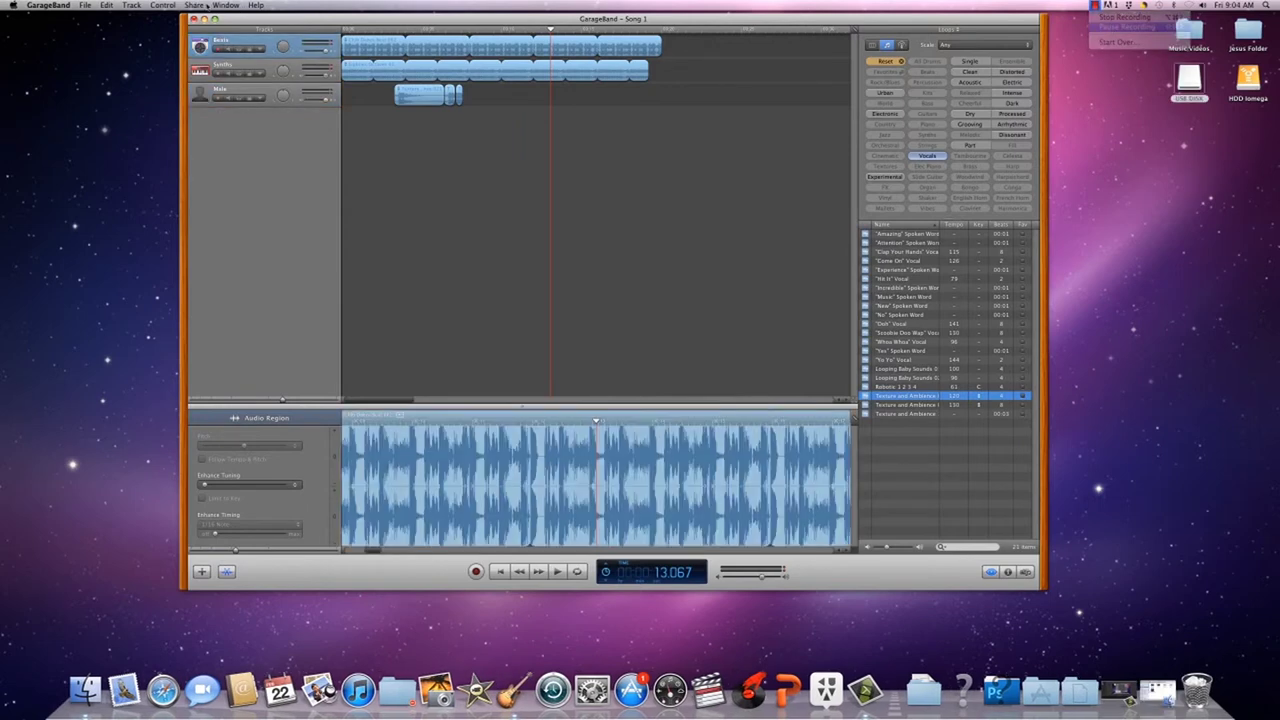
click(1097, 5)
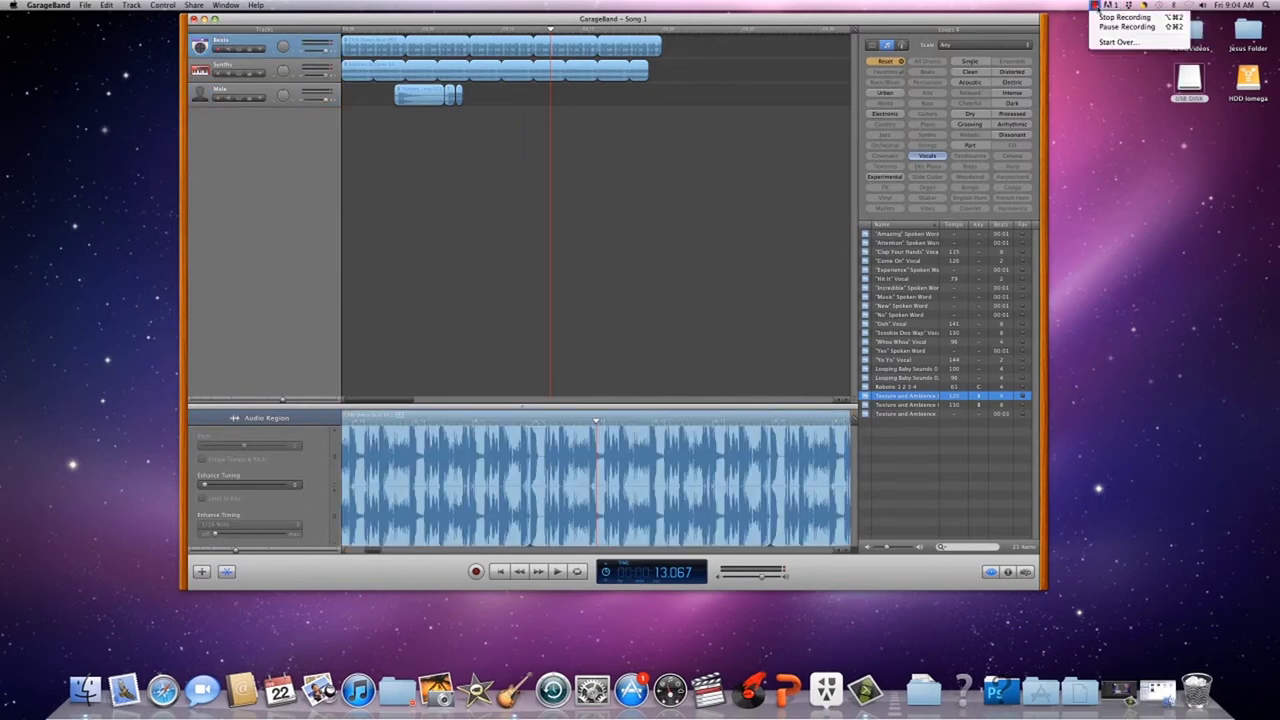
click(193, 5)
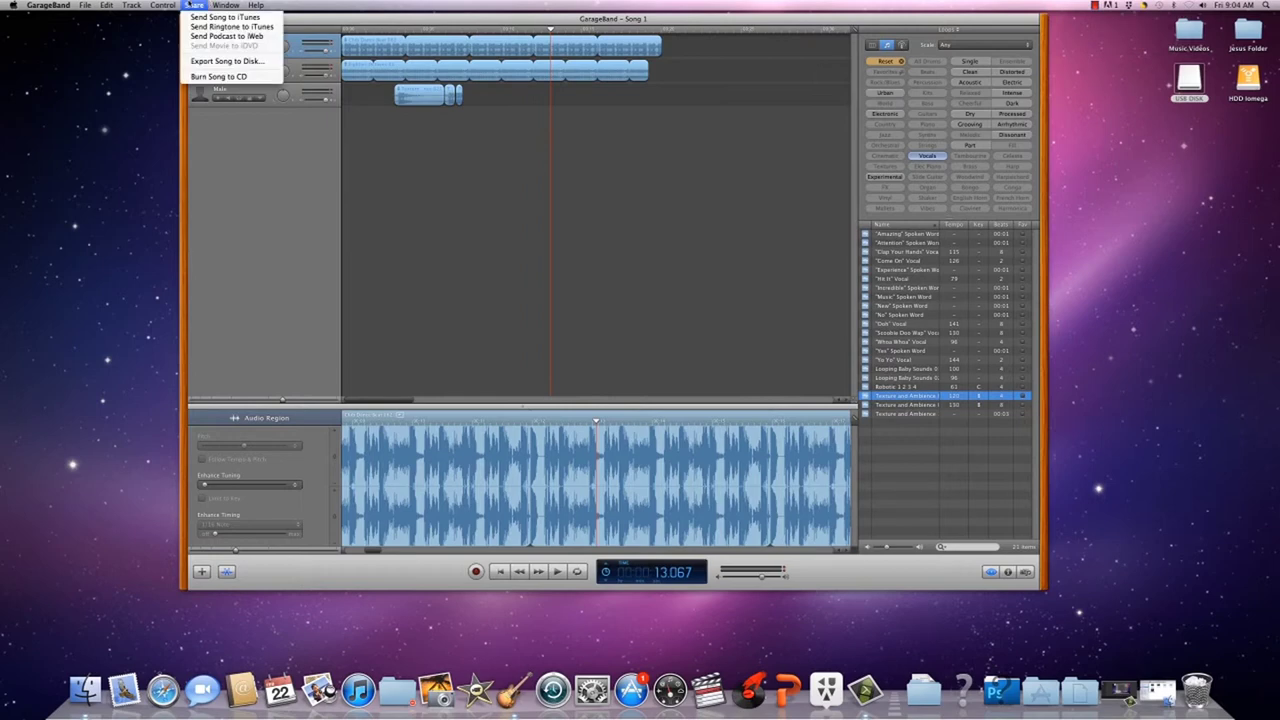
Choose Send Song to iTunes, name the playlist 'song 1' and enter the artist name.
click(217, 18)
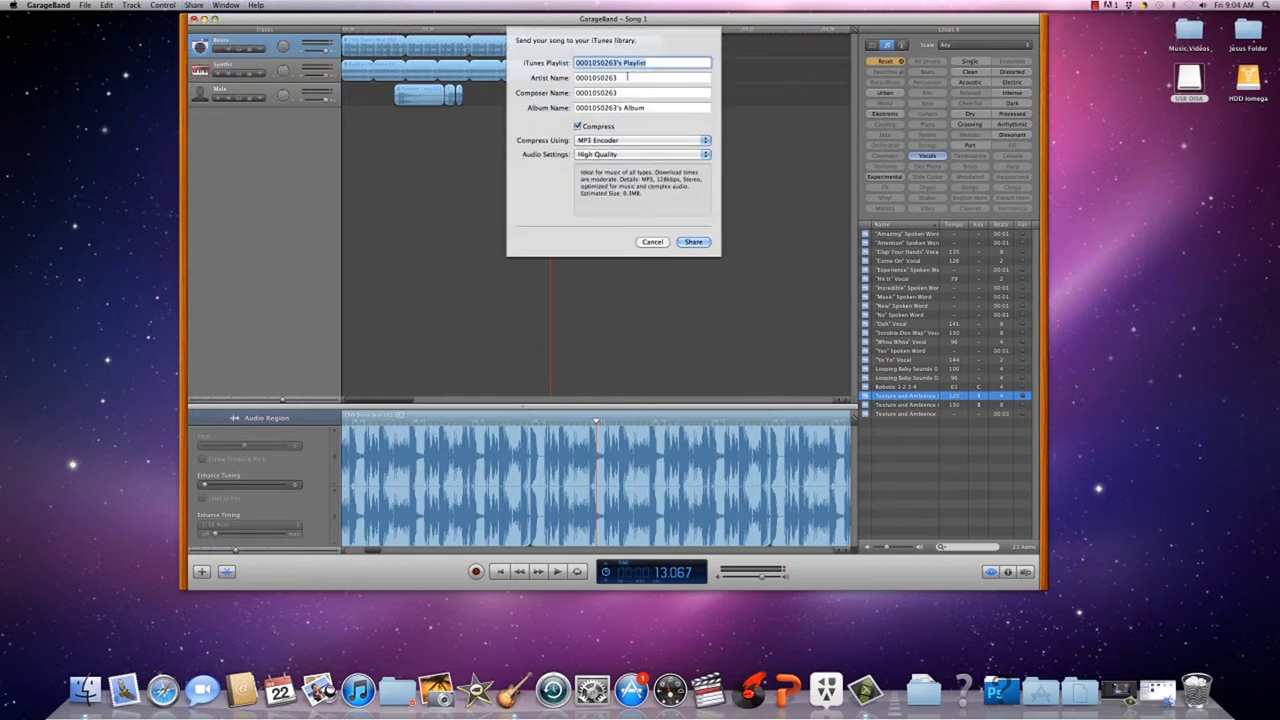
click(641, 77)
triple_click(659, 62)
key(BackSpace)
text(song 1)
key(Tab)
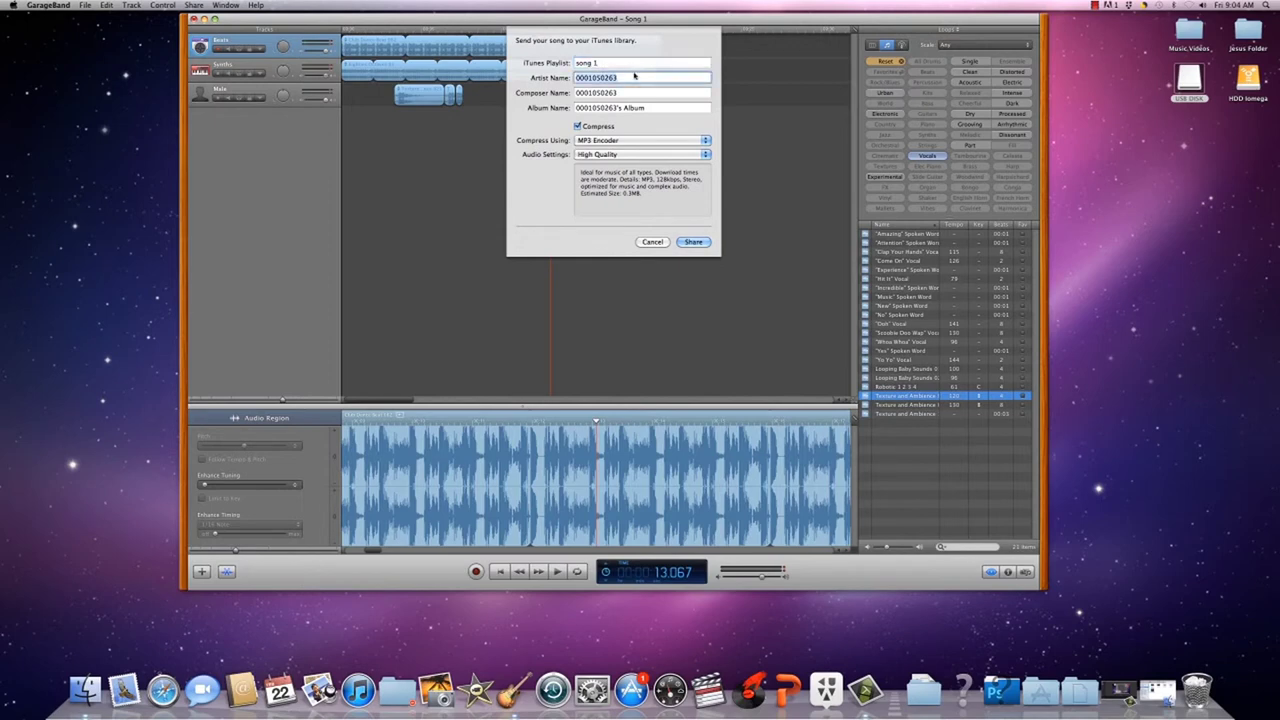
key(BackSpace)
text(jesus)
text(us)
Enter the composer name, clear the album name, keep the MP3 Encoder and share.
double_click(629, 96)
key(BackSpace)
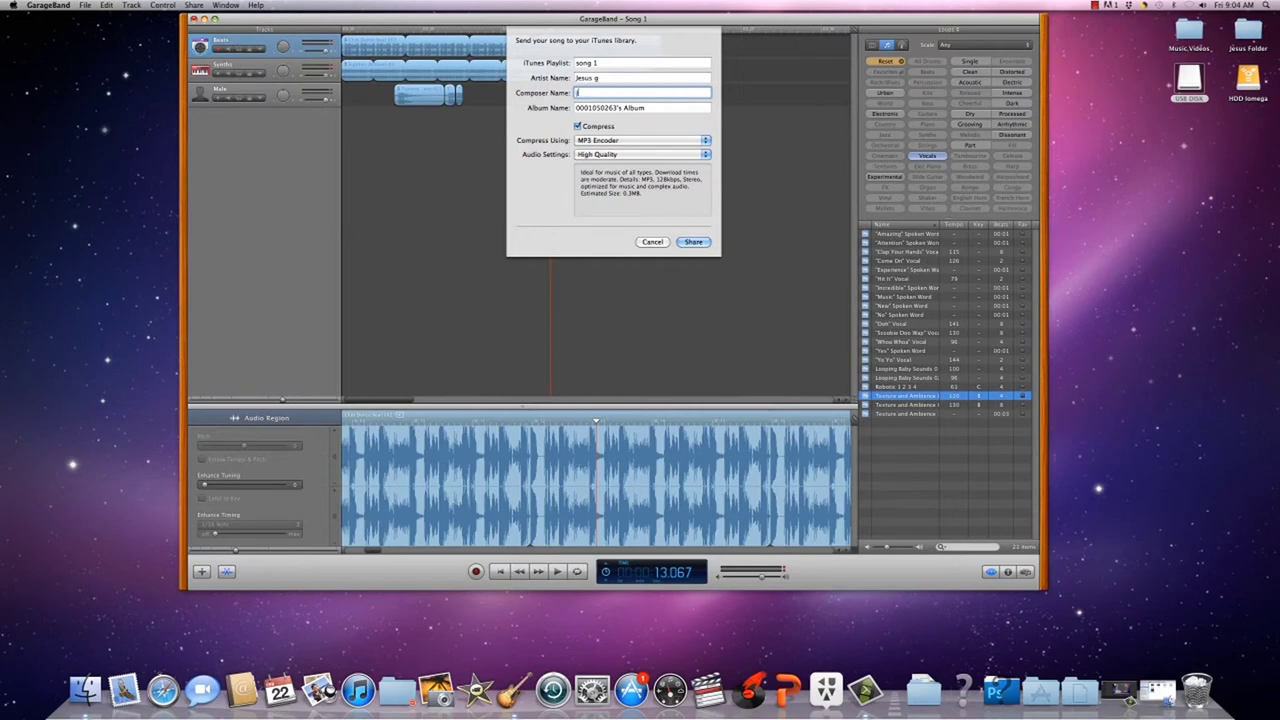
text(Jesus)
triple_click(661, 107)
right_click(661, 107)
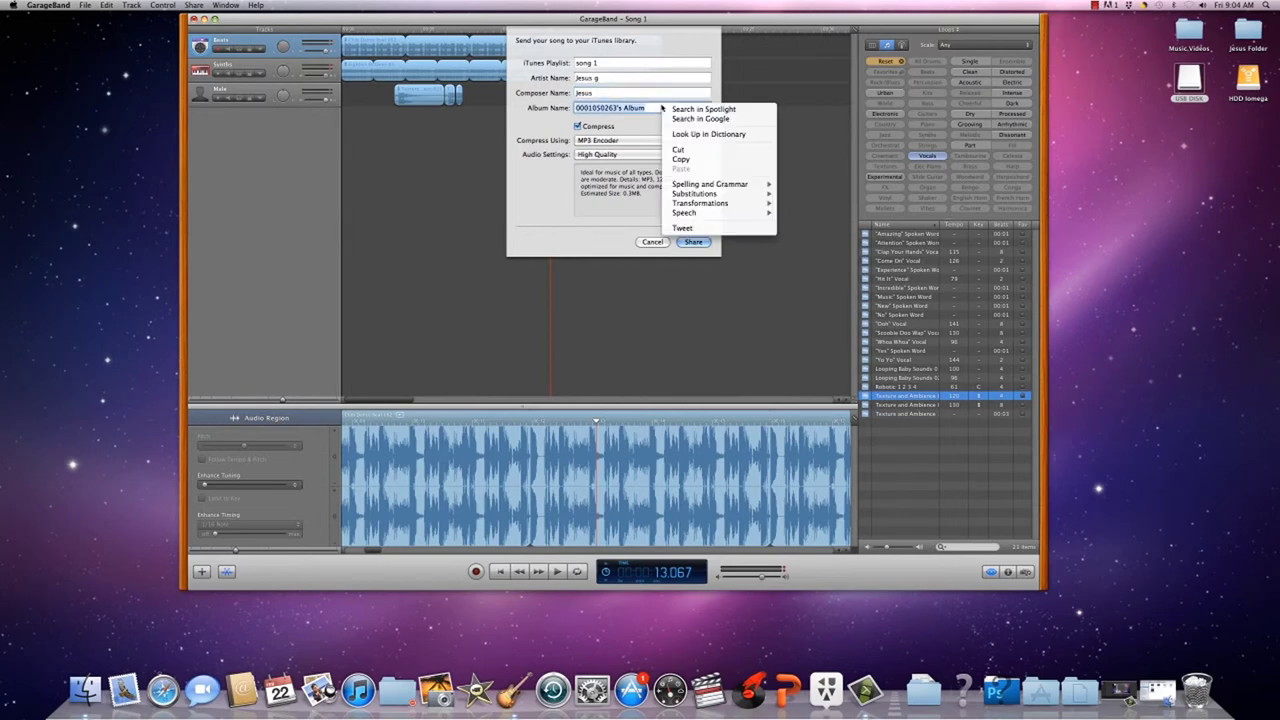
key(Escape)
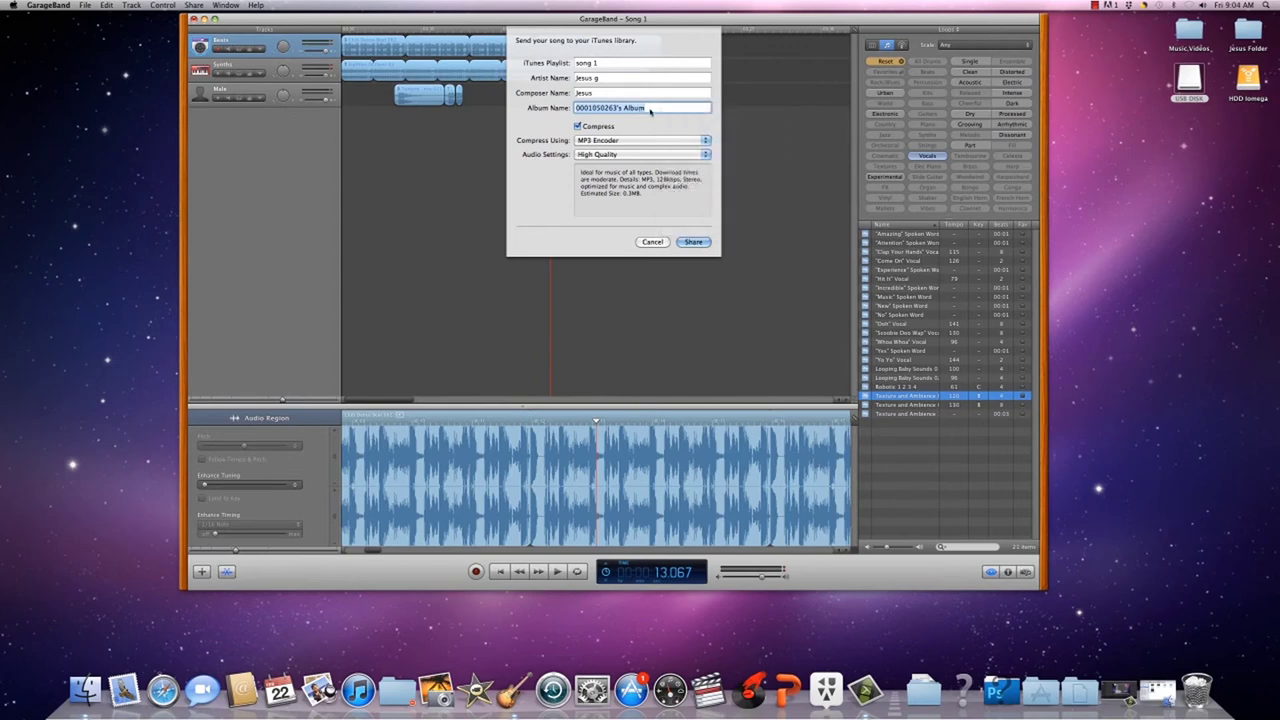
key(BackSpace)
click(632, 140)
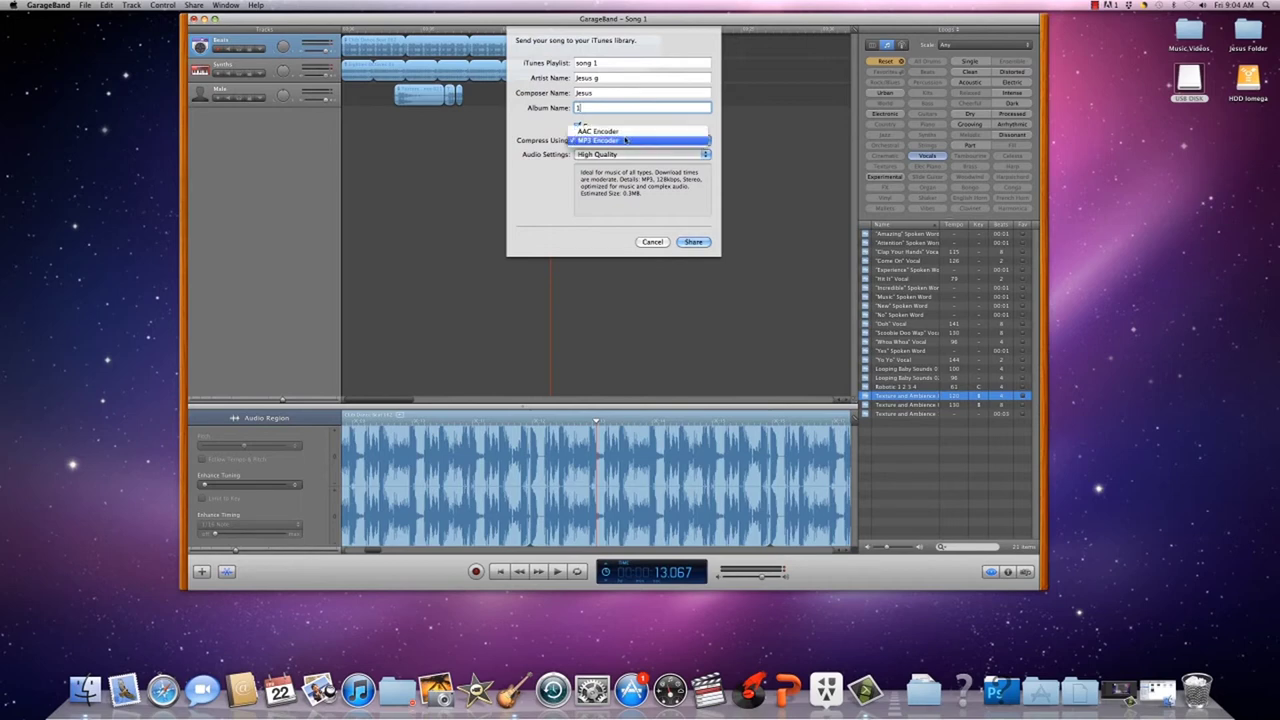
click(624, 154)
click(693, 241)
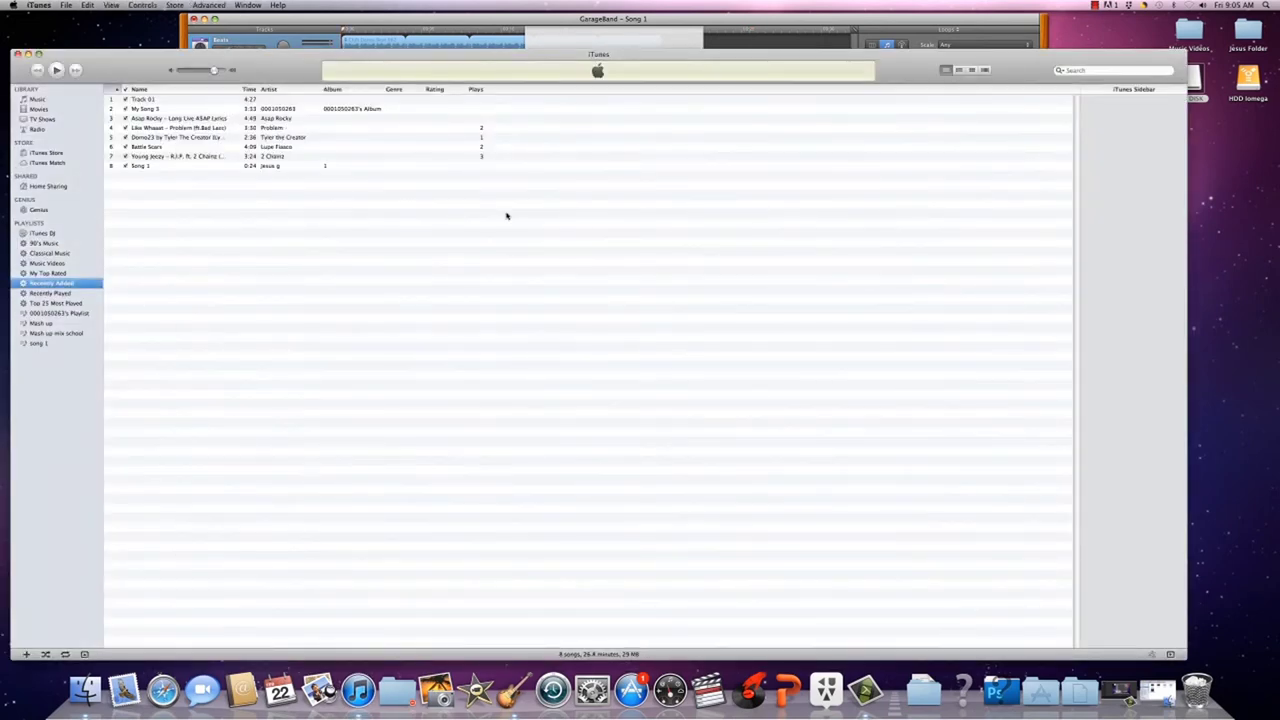
Play Song 1 from the song 1 playlist, skipping ahead and nudging the volume up.
click(161, 236)
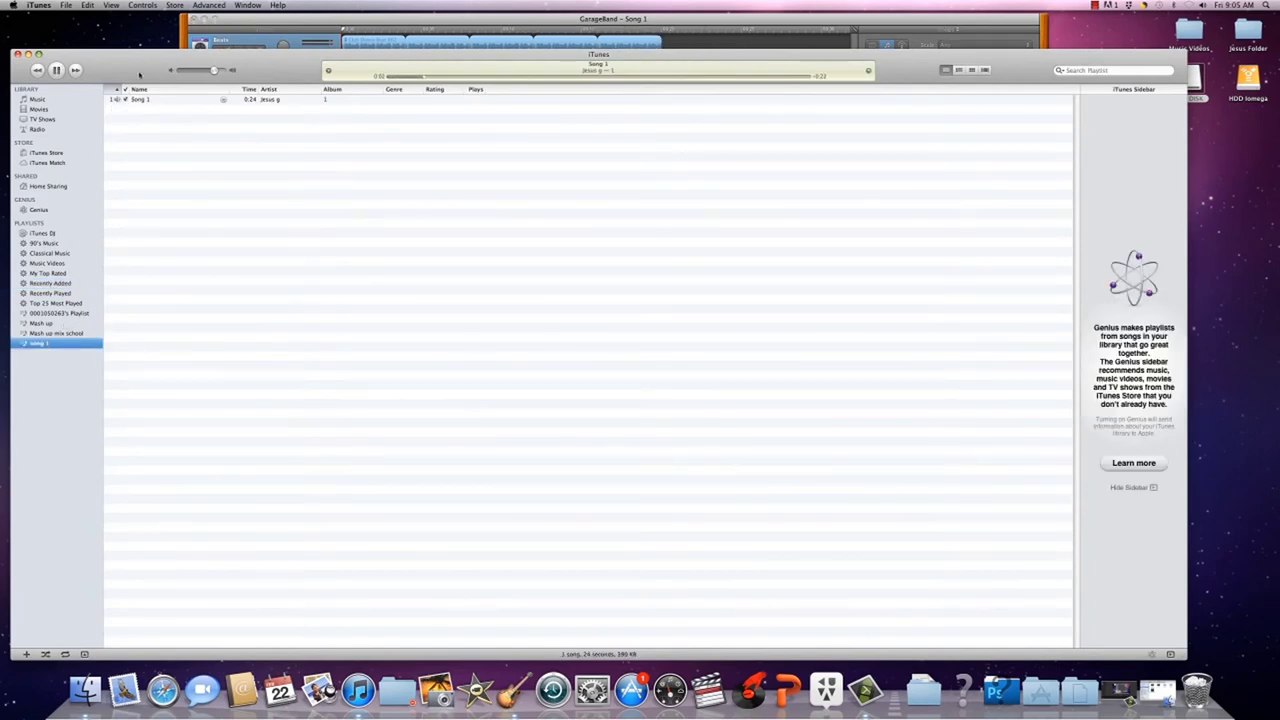
drag(133, 66, 178, 29)
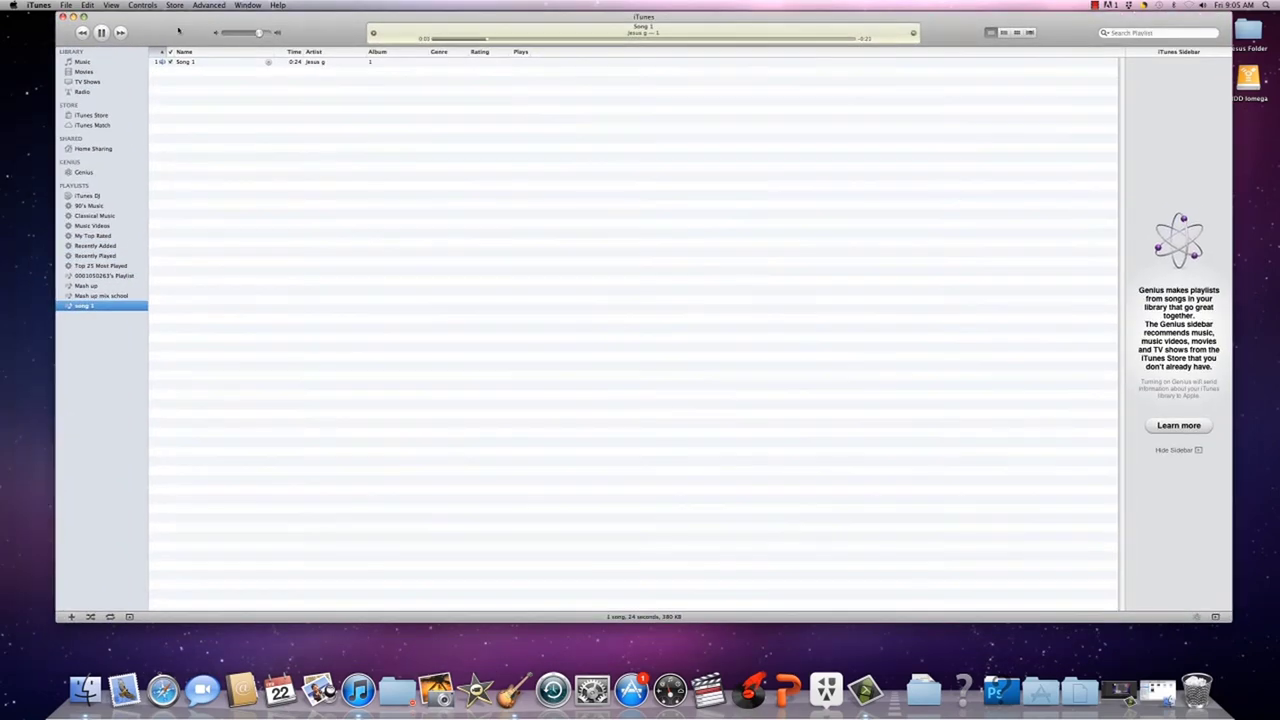
click(556, 40)
drag(260, 33, 268, 35)
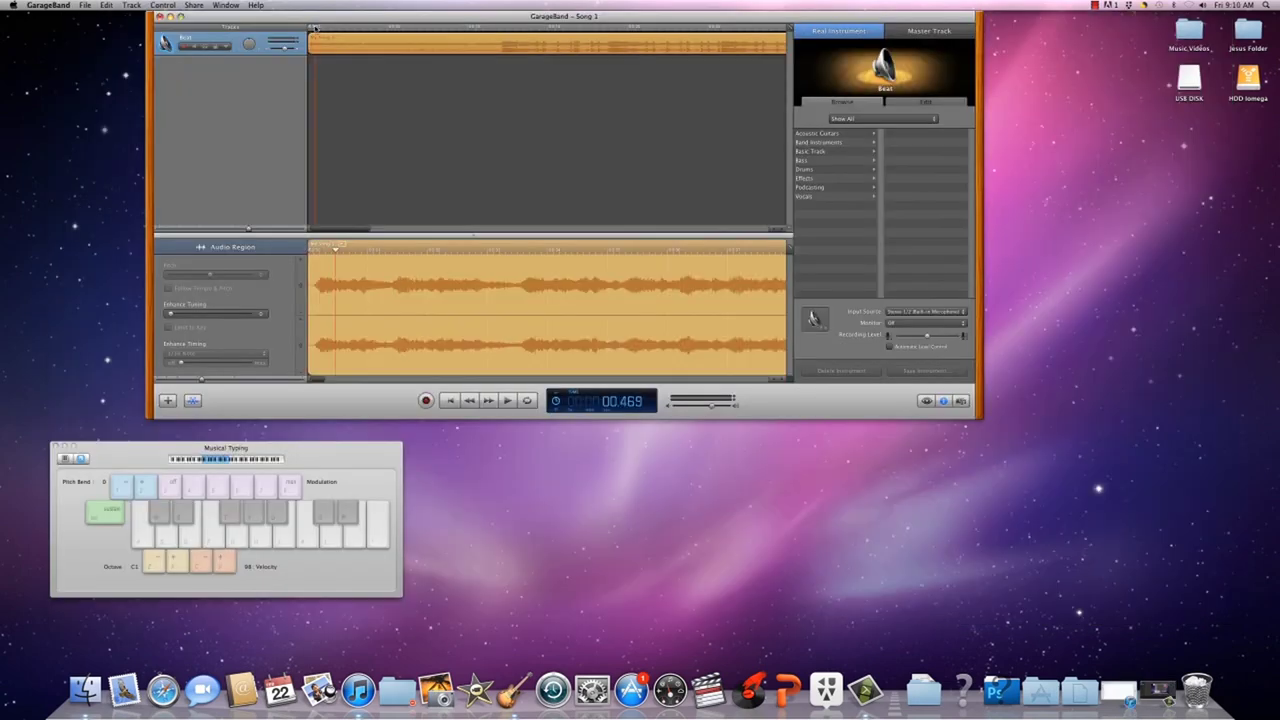
Play the Beat recording with the speaker volume raised and the GarageBand window enlarged.
key(space)
key(XF86AudioRaiseVolume)
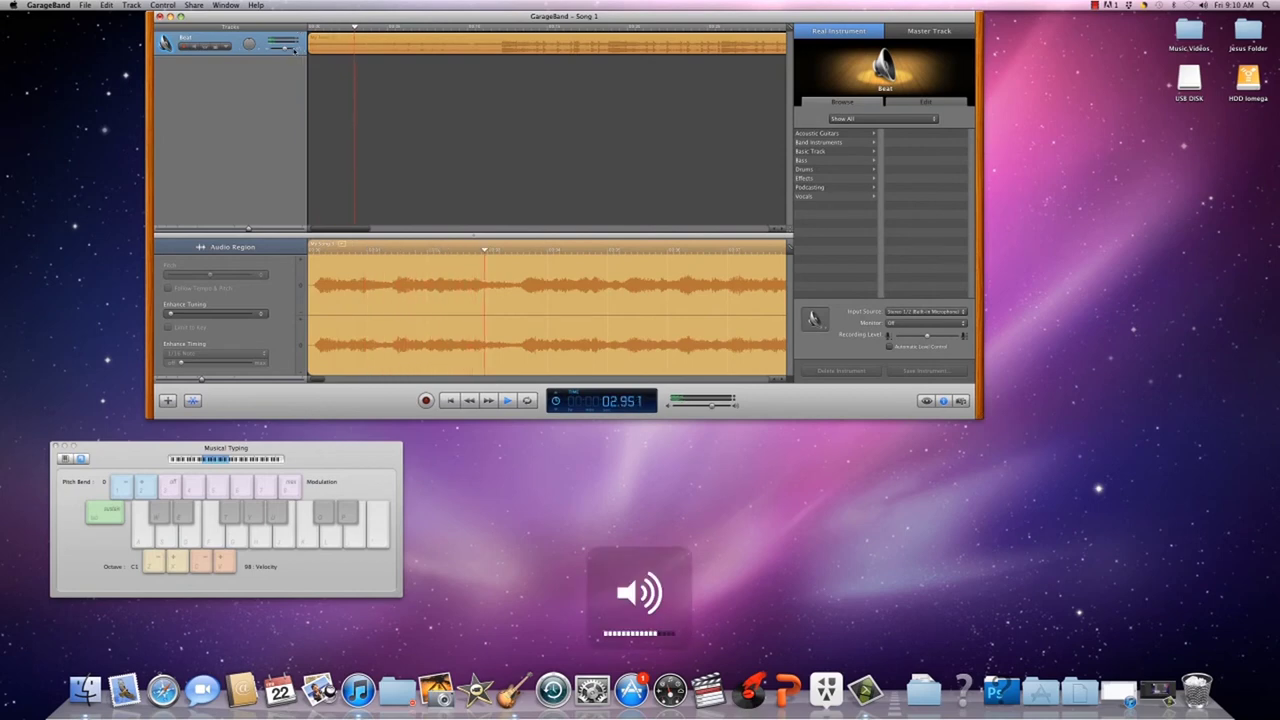
mouse_move(293, 50)
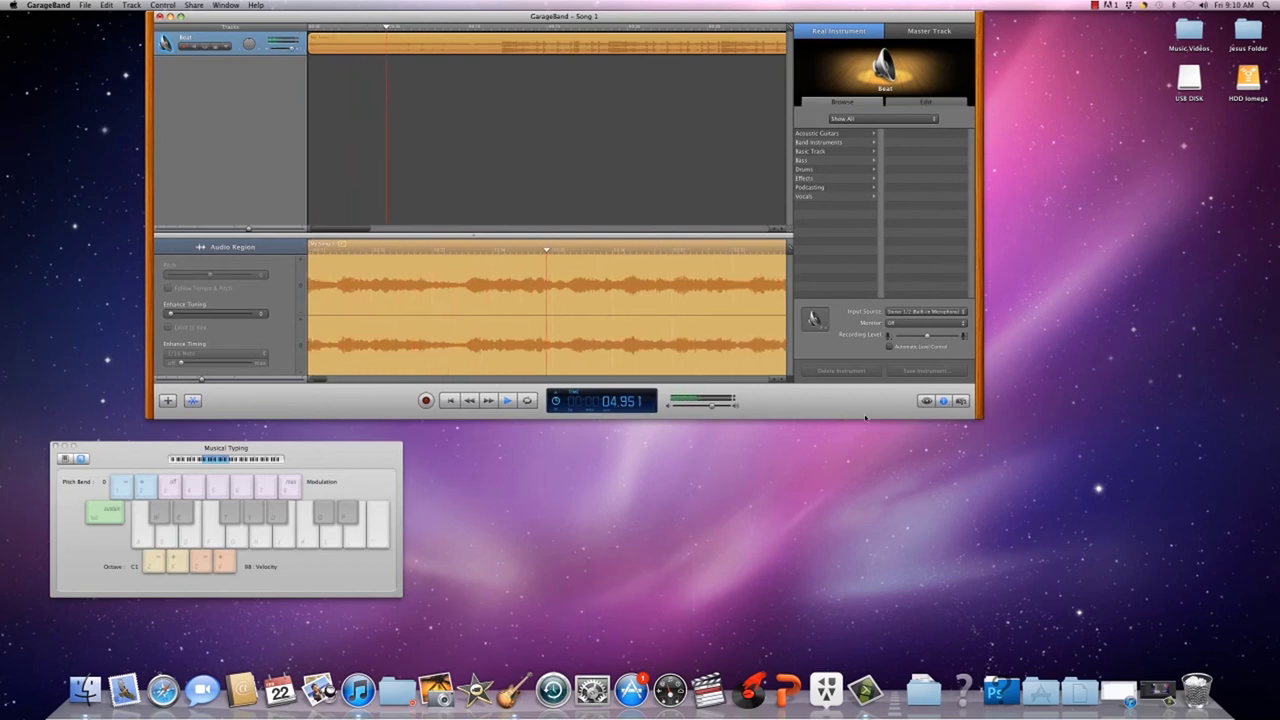
drag(978, 420, 1080, 576)
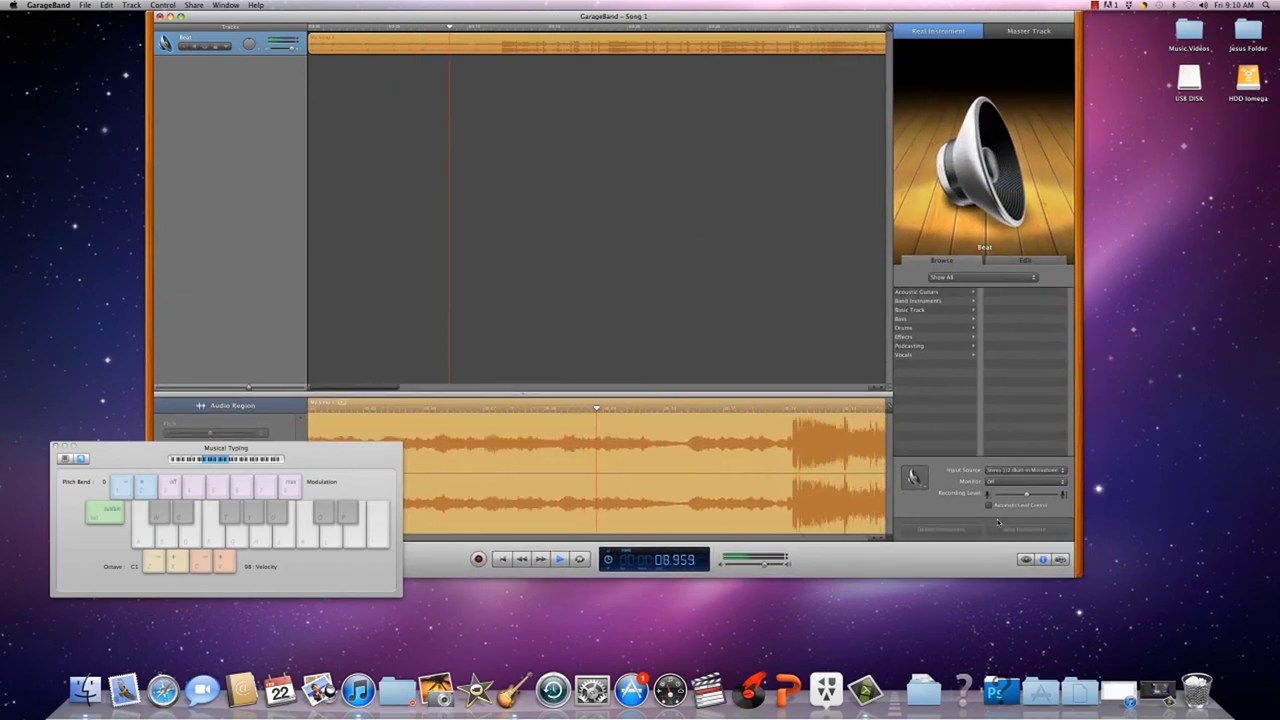